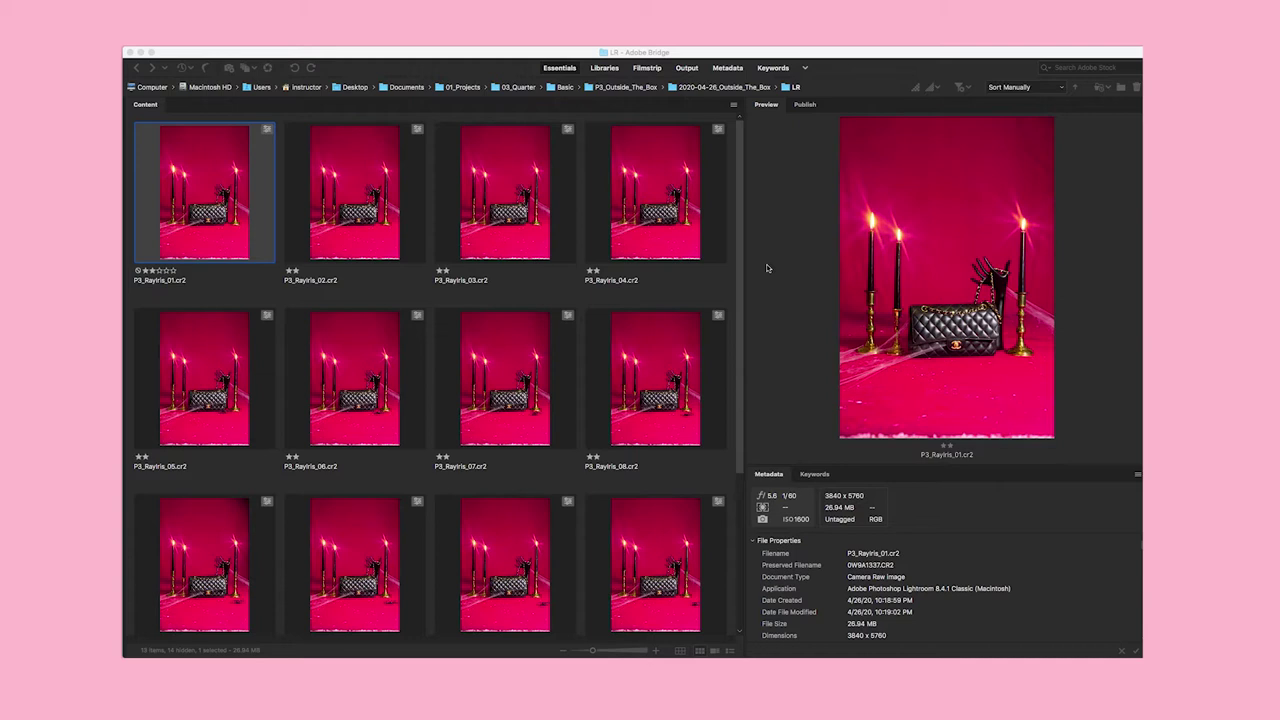
Step: Scroll through Bridge's Content grid to review the thirteen candle-and-purse thumbnails
{"action": "left_click_drag", "start_coordinate": [738, 268], "coordinate": [714, 345]}
{"action": "scroll", "coordinate": [709, 363], "scroll_direction": "down", "scroll_amount": 5}
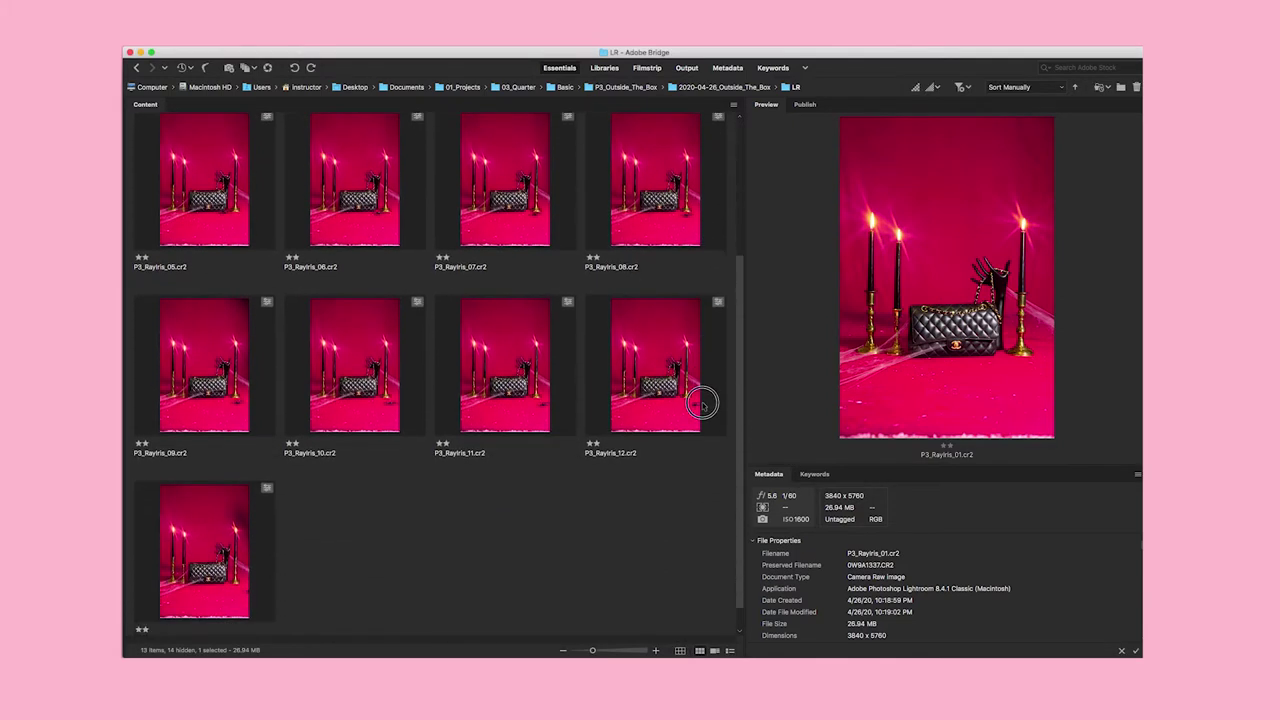
{"action": "left_click_drag", "start_coordinate": [730, 481], "coordinate": [747, 298]}
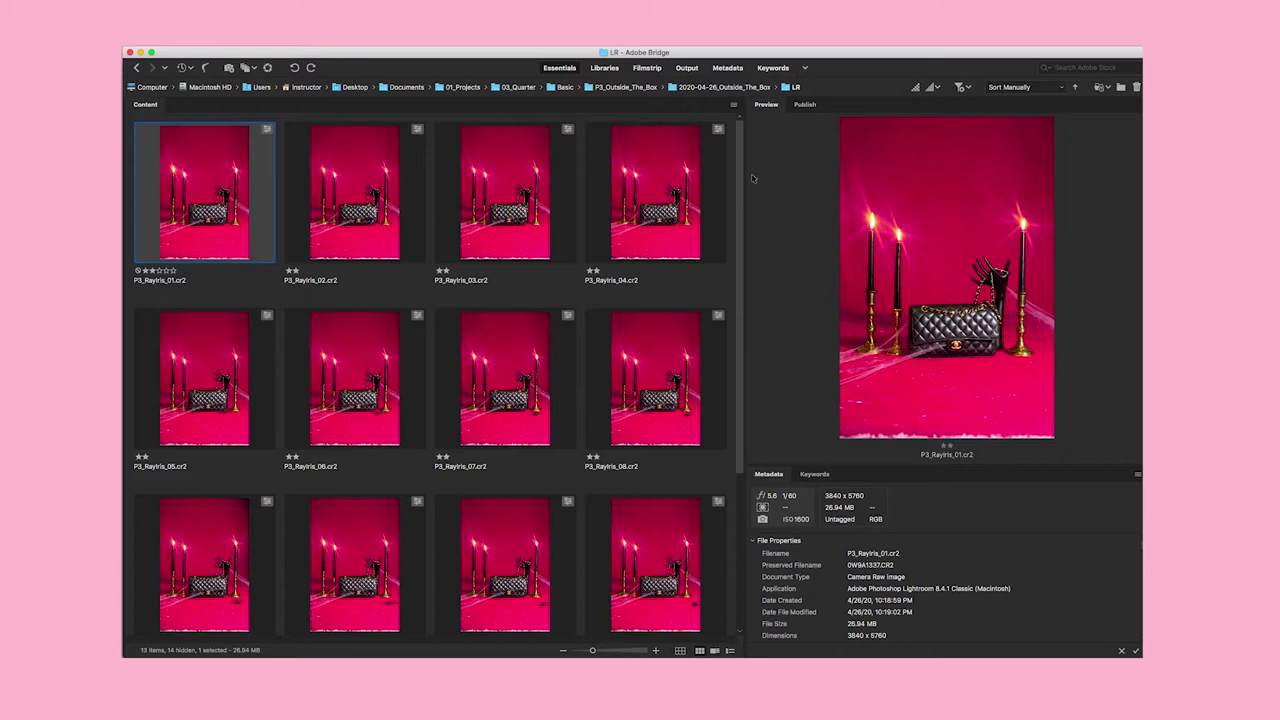
{"action": "left_click_drag", "start_coordinate": [738, 177], "coordinate": [720, 250]}
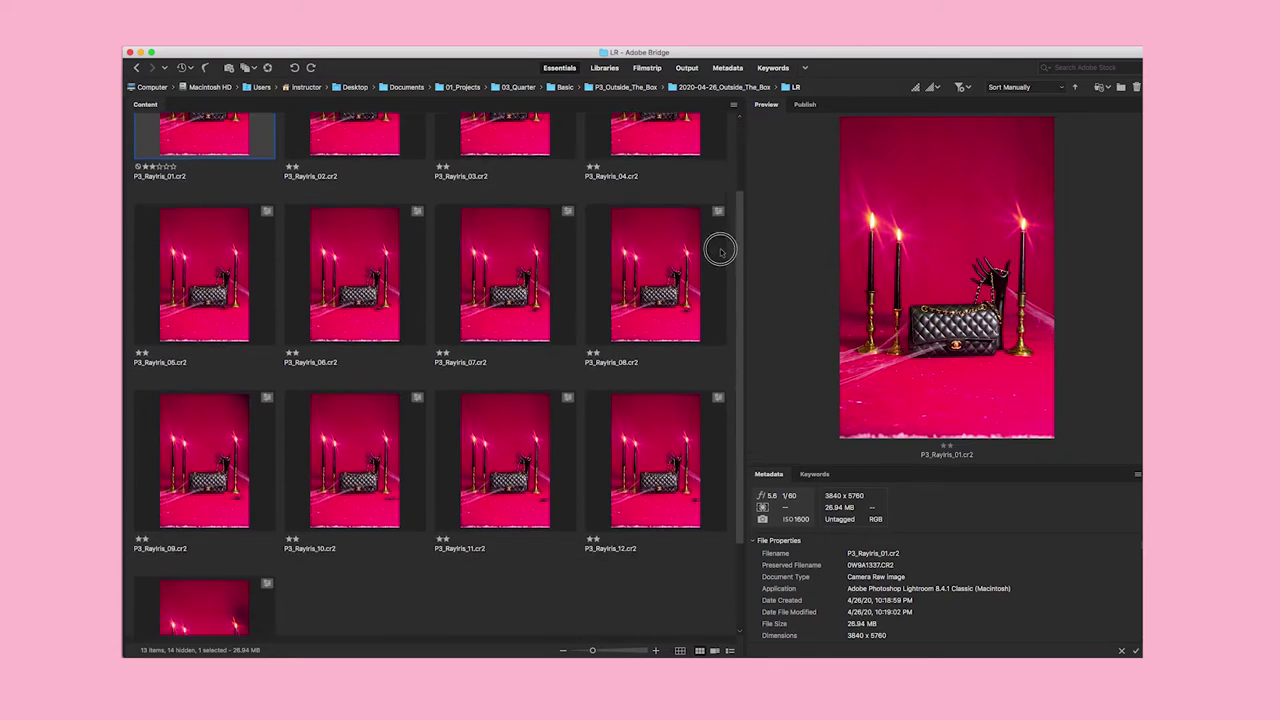
{"action": "scroll", "coordinate": [720, 250], "scroll_direction": "down", "scroll_amount": 3}
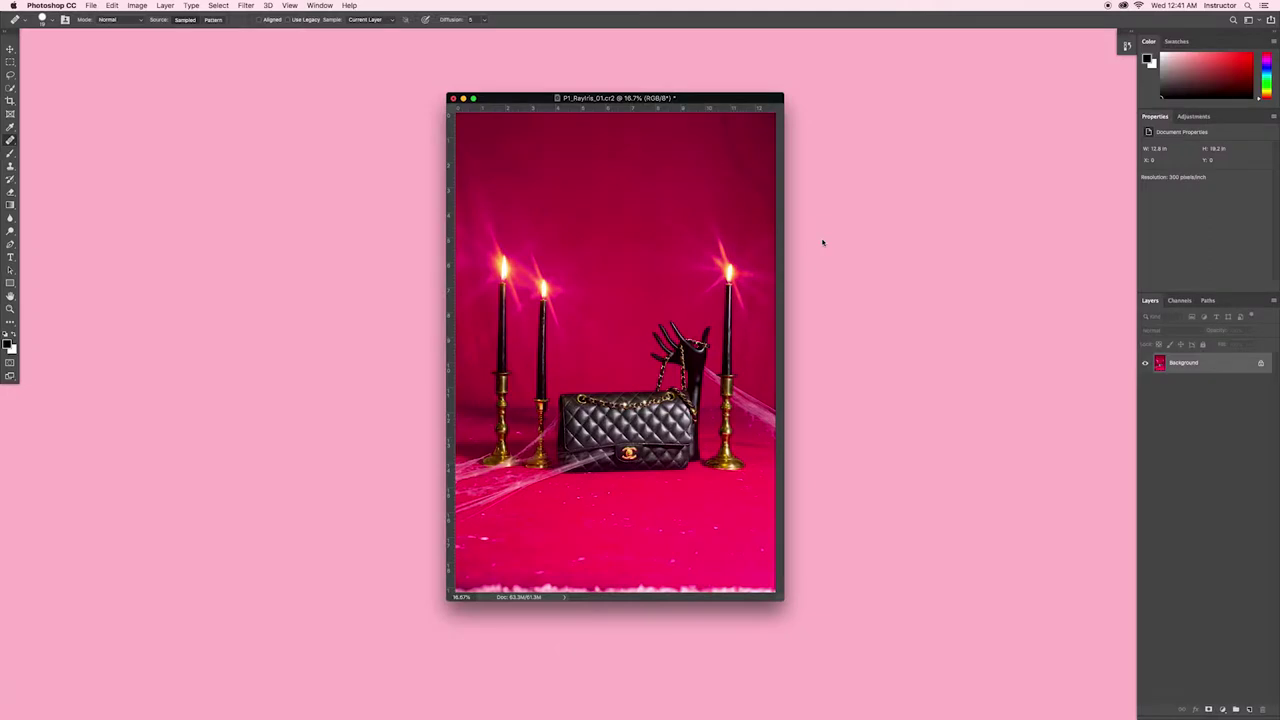
Step: Add a new empty layer named Retouching above the Background
{"action": "key", "text": "super+shift+n"}
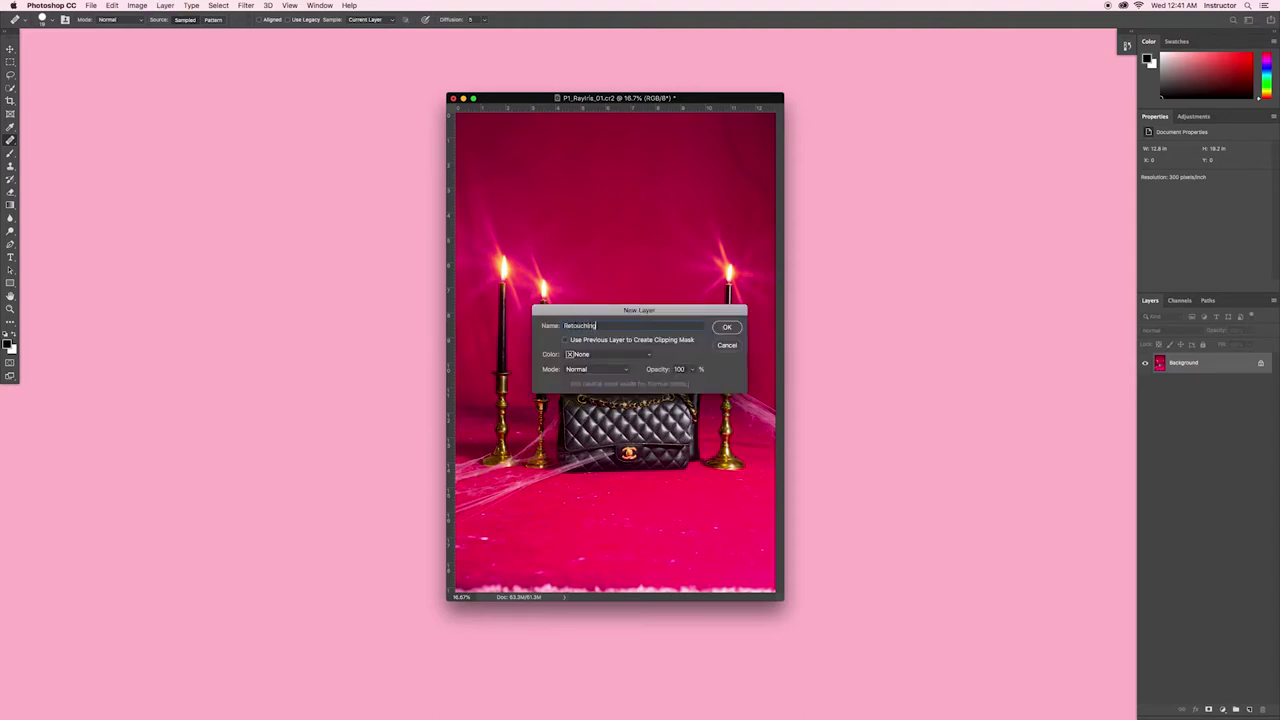
{"action": "key", "text": "Return"}
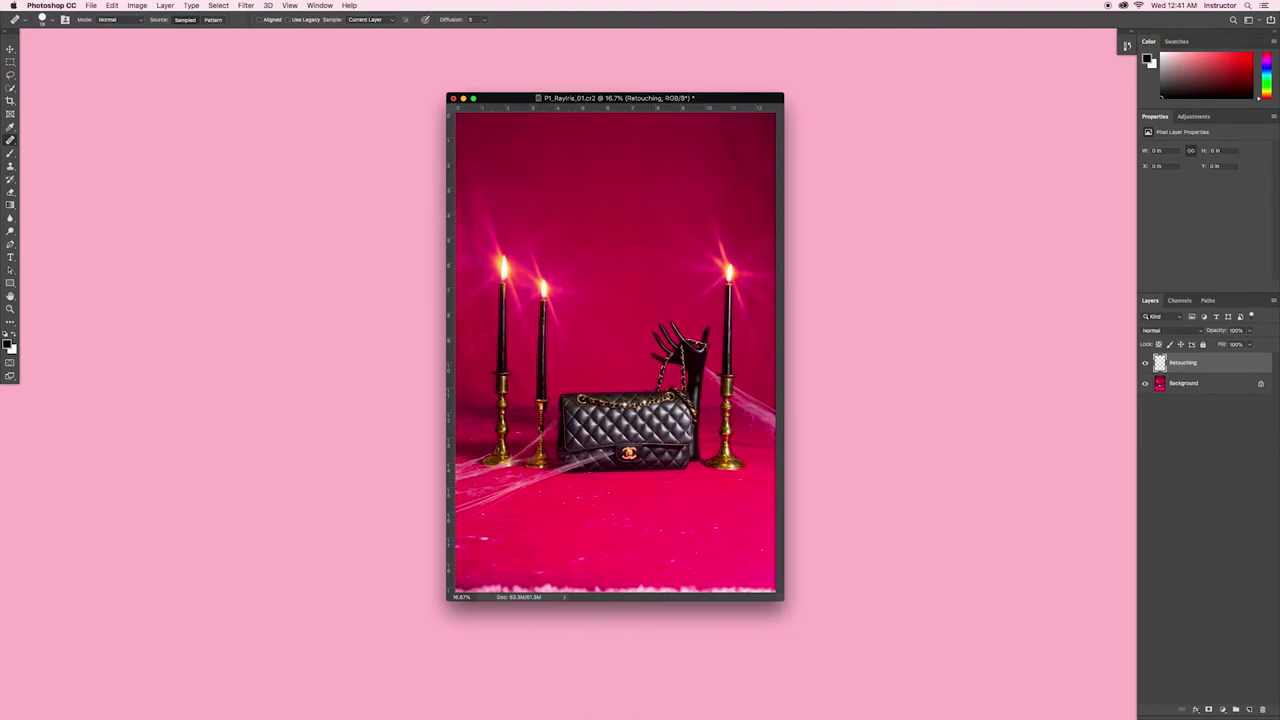
{"action": "left_click", "coordinate": [166, 6]}
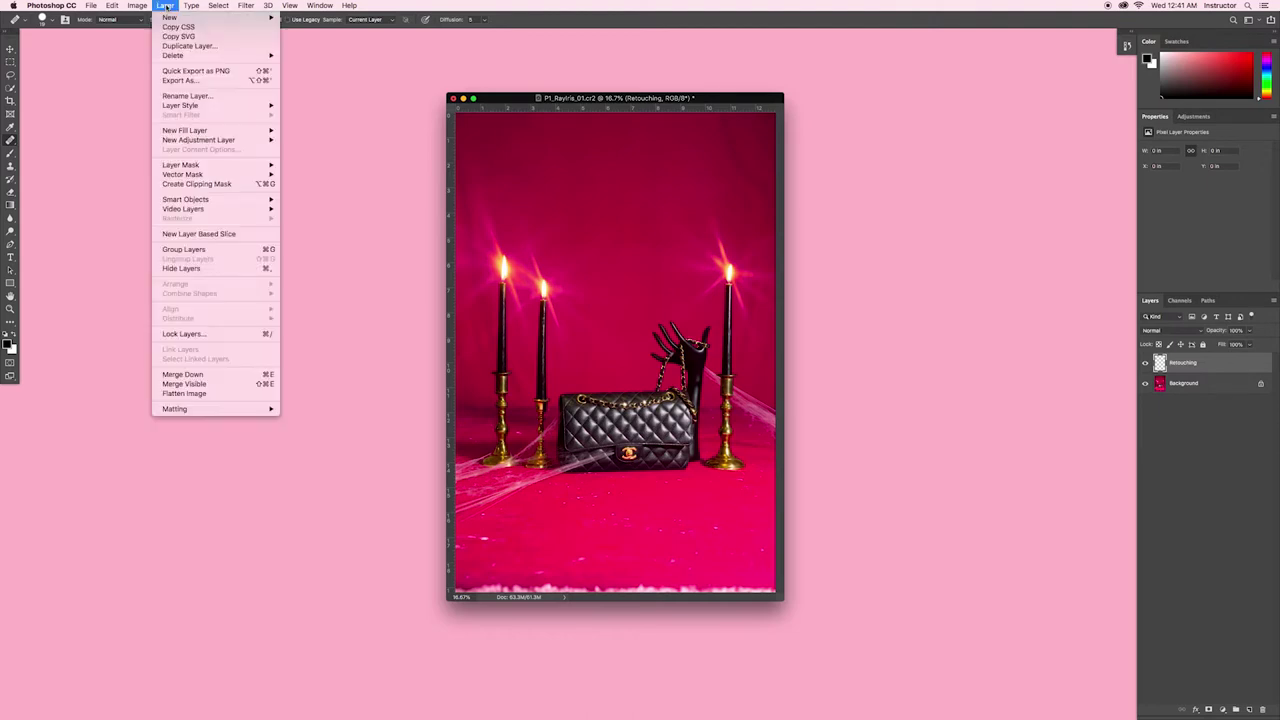
{"action": "mouse_move", "coordinate": [169, 19]}
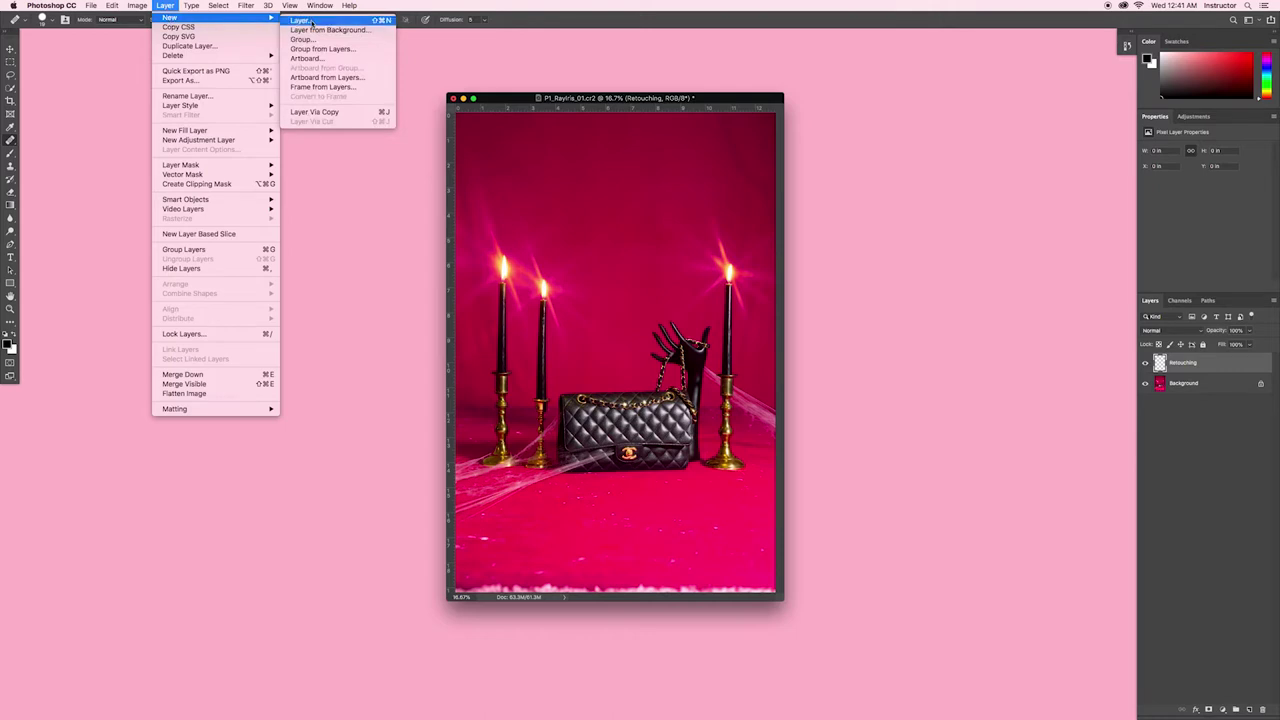
{"action": "left_click", "coordinate": [907, 272]}
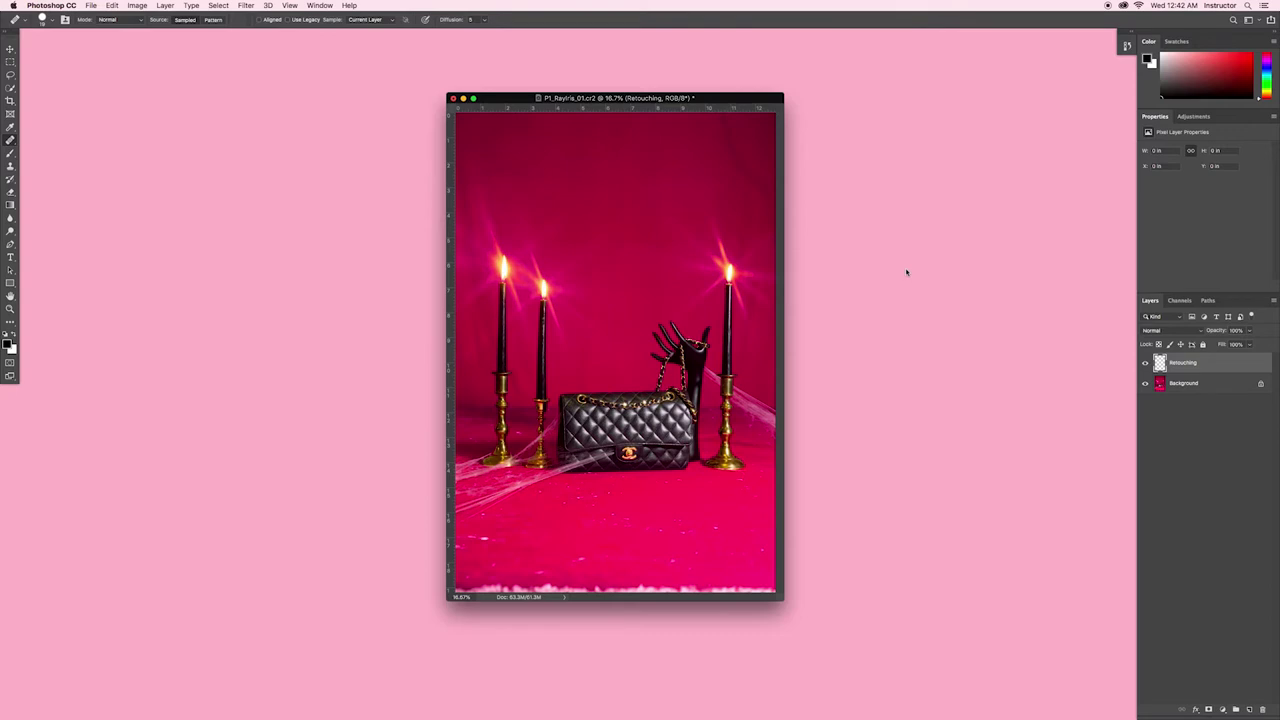
Step: Select the Healing Brush Tool with Sample set to Current & Below
{"action": "left_click", "coordinate": [393, 21]}
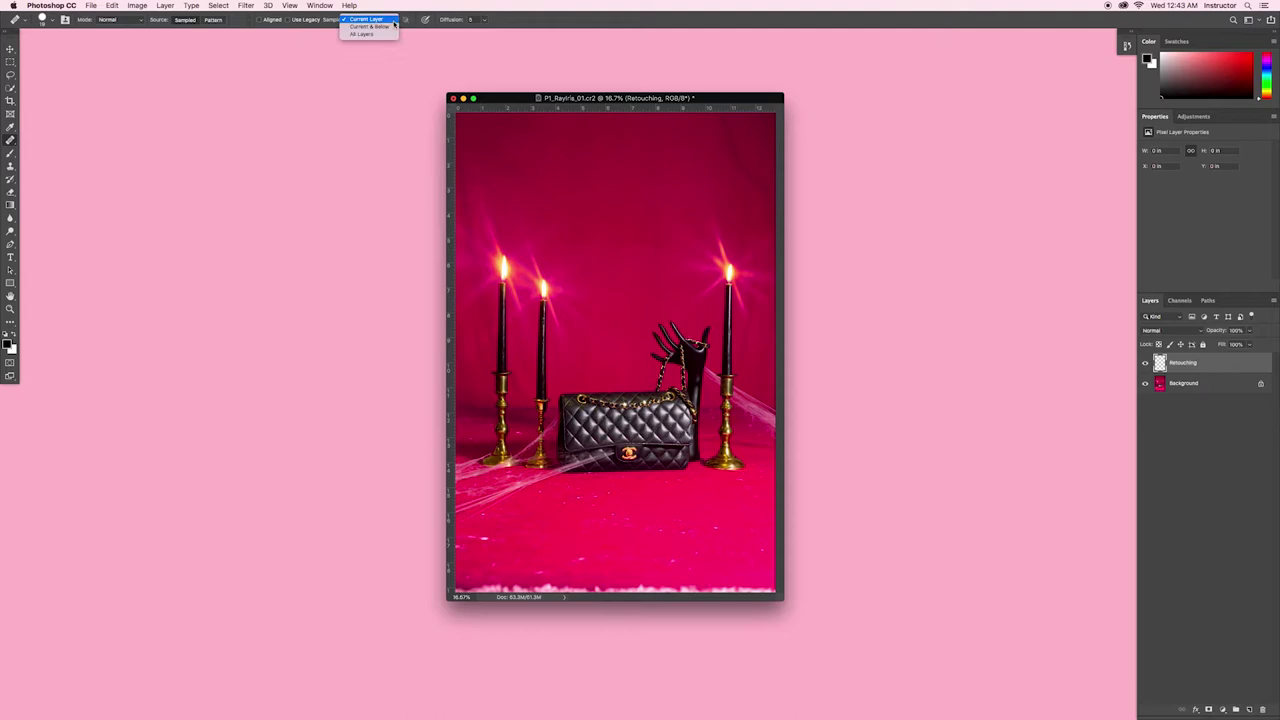
{"action": "left_click", "coordinate": [383, 27]}
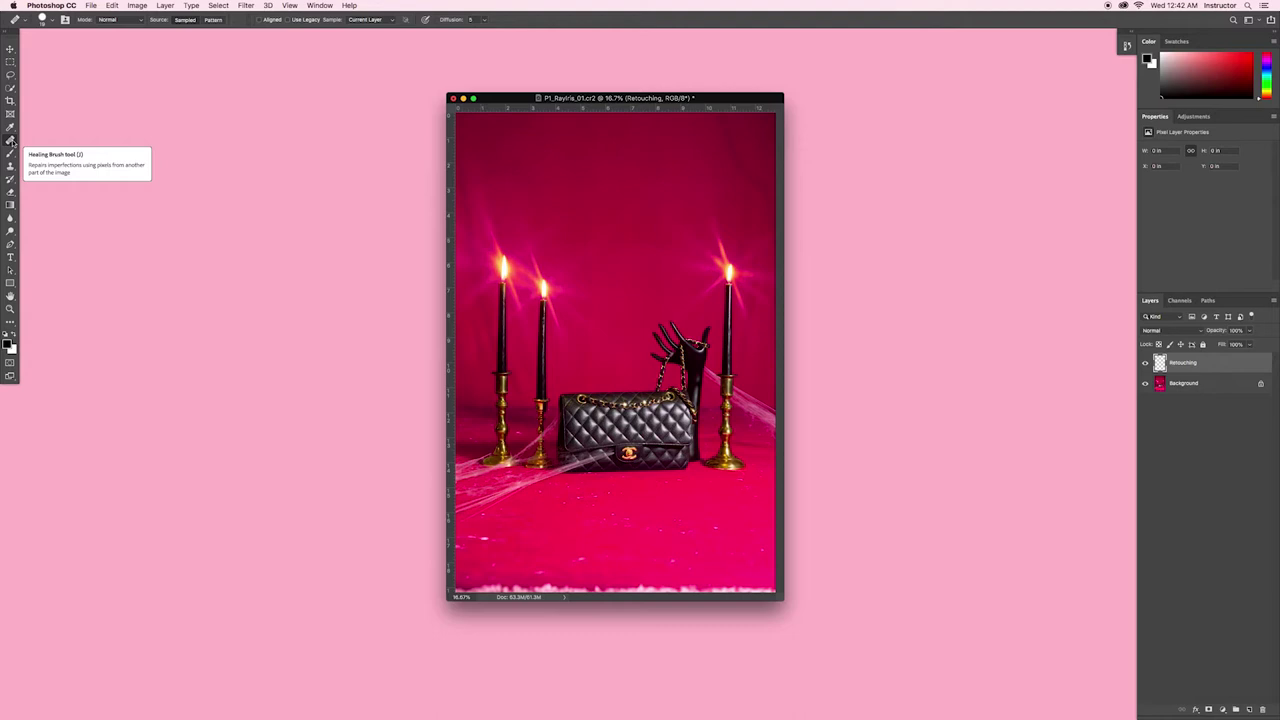
{"action": "left_click", "coordinate": [12, 141]}
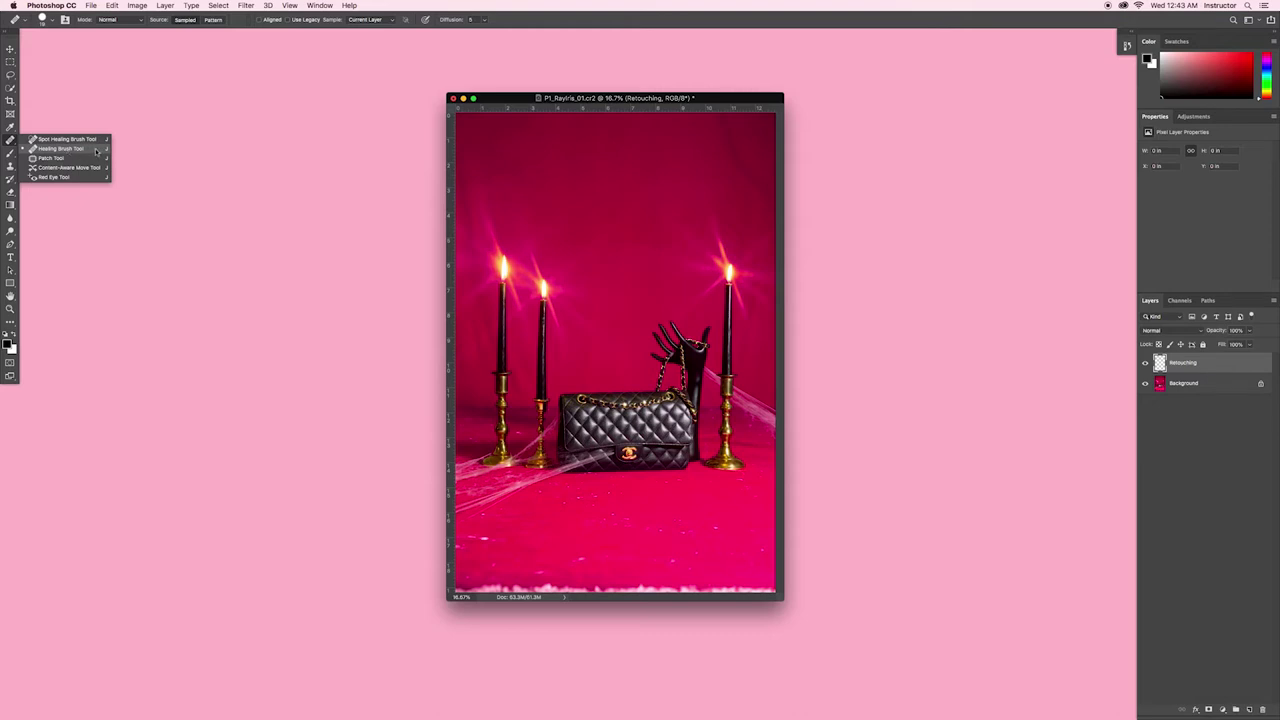
{"action": "left_click", "coordinate": [96, 150]}
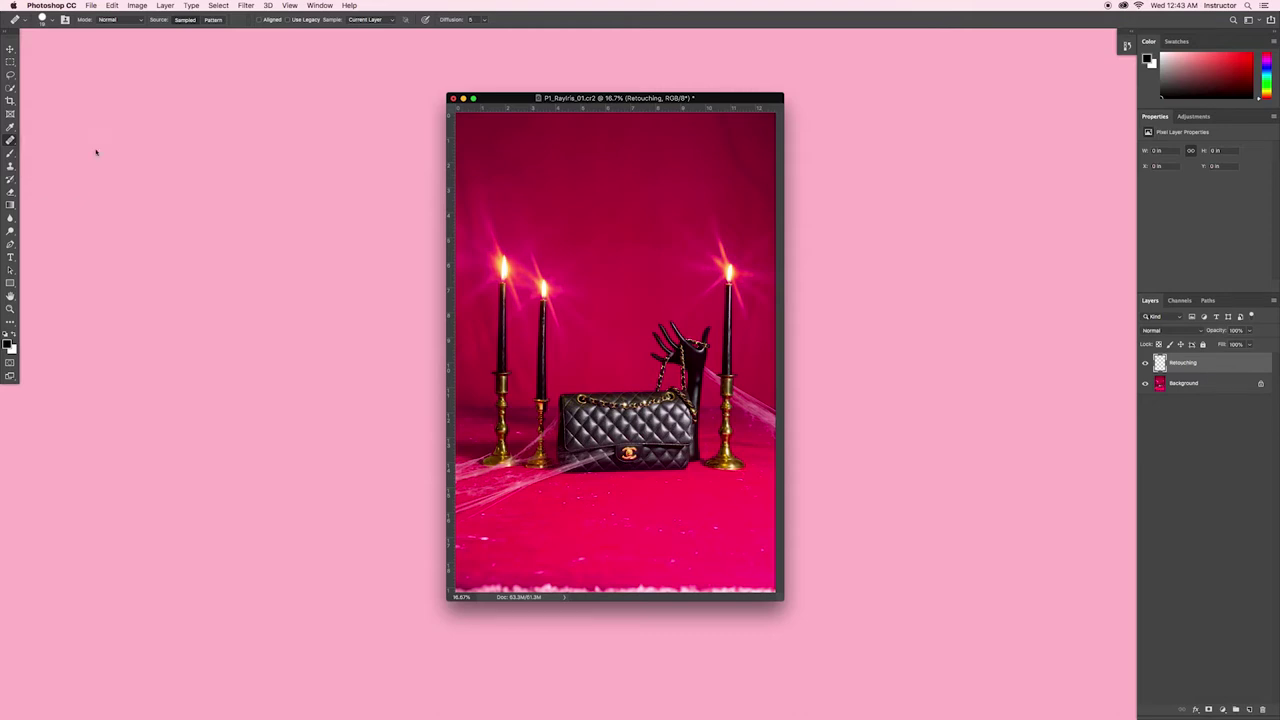
Step: Lower the brush Hardness for a soft edge and fine-tune the brush size
{"action": "left_click", "coordinate": [53, 21]}
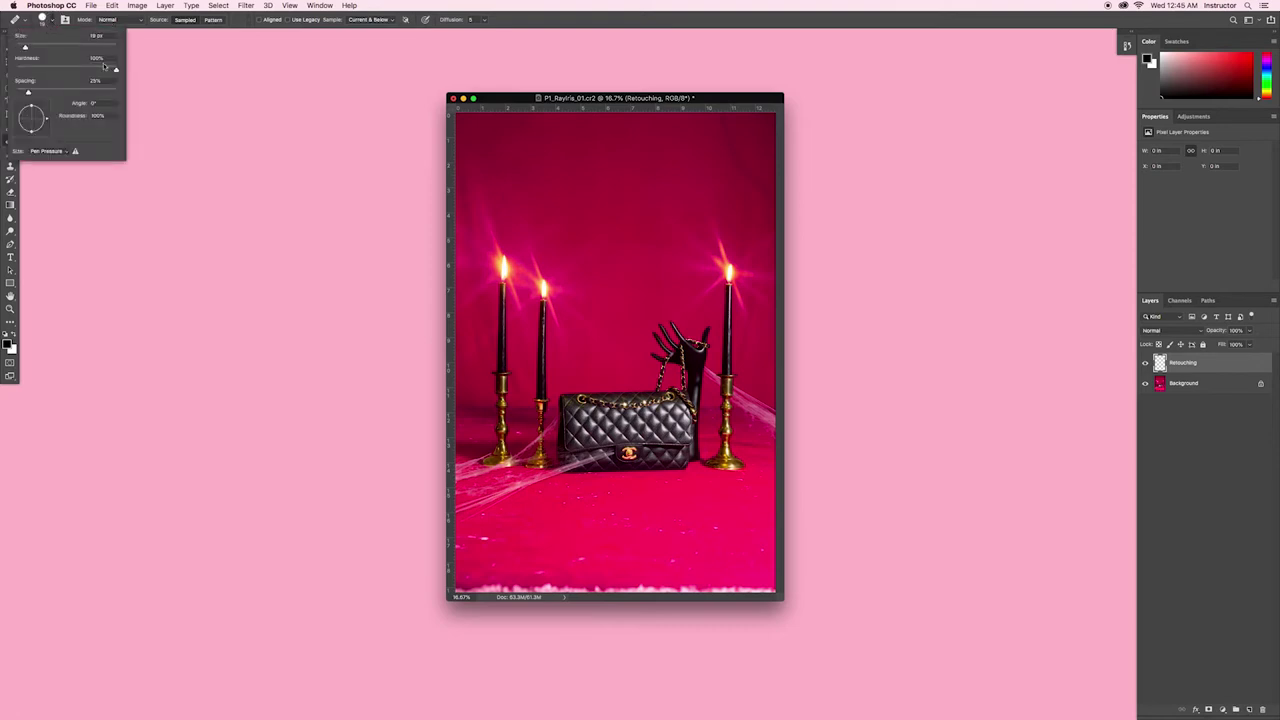
{"action": "left_click_drag", "start_coordinate": [115, 73], "coordinate": [16, 70]}
{"action": "key", "text": "Return"}
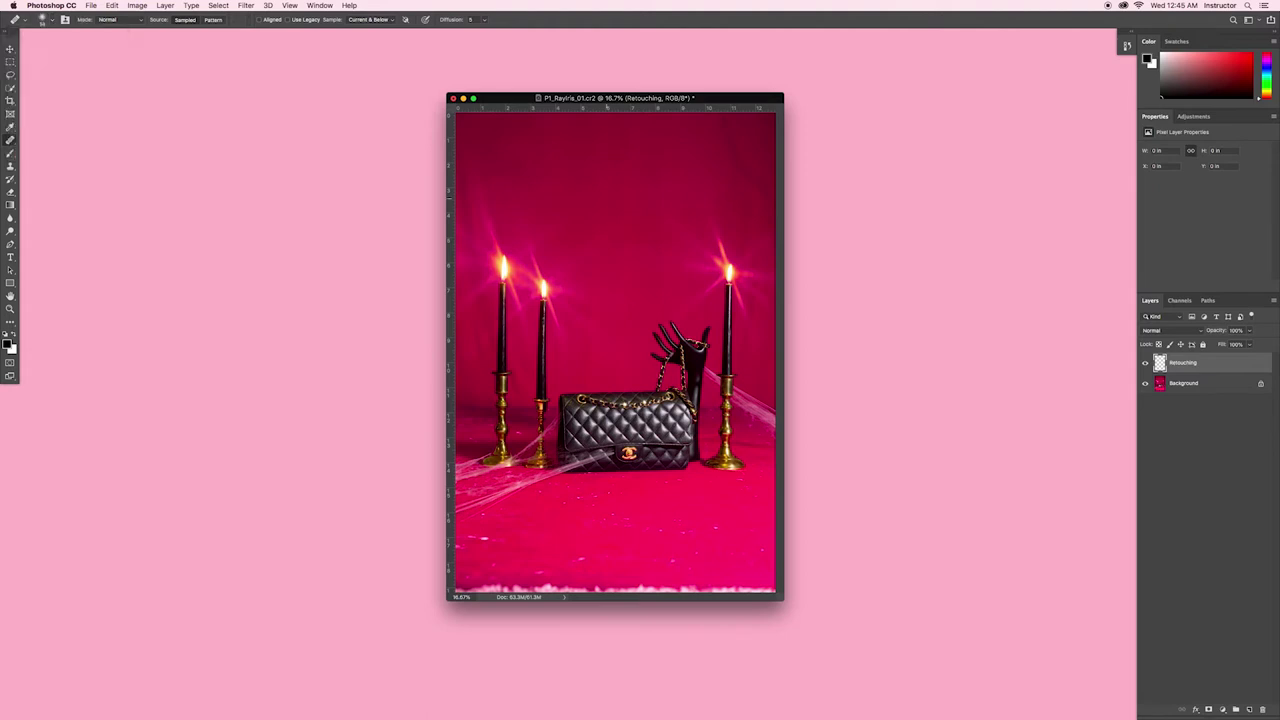
{"action": "key", "text": "bracketright"}
{"action": "key", "text": "bracketright"}
{"action": "key", "text": "bracketright"}
{"action": "key", "text": "bracketright"}
{"action": "key", "text": "bracketleft"}
{"action": "key", "text": "bracketleft"}
{"action": "key", "text": "bracketleft"}
{"action": "key", "text": "bracketleft"}
{"action": "key", "text": "bracketleft"}
{"action": "key", "text": "bracketright"}
{"action": "key", "text": "bracketright"}
{"action": "key", "text": "bracketright"}
{"action": "key", "text": "bracketright"}
{"action": "key", "text": "bracketleft"}
{"action": "key", "text": "bracketleft"}
{"action": "key", "text": "bracketleft"}
{"action": "key", "text": "bracketright"}
{"action": "key", "text": "bracketright"}
{"action": "key", "text": "bracketleft"}
{"action": "key", "text": "bracketleft"}
Step: Heal a blemish on the upper-right backdrop and a speck on the pink floor
{"action": "key", "text": "bracketleft"}
{"action": "key", "text": "bracketleft"}
{"action": "key", "text": "bracketleft"}
{"action": "key", "text": "bracketleft"}
{"action": "key", "text": "bracketright"}
{"action": "key", "text": "bracketright"}
{"action": "key", "text": "bracketright"}
{"action": "left_click_drag", "start_coordinate": [734, 151], "coordinate": [715, 110]}
{"action": "key", "text": "bracketleft"}
{"action": "key", "text": "bracketleft"}
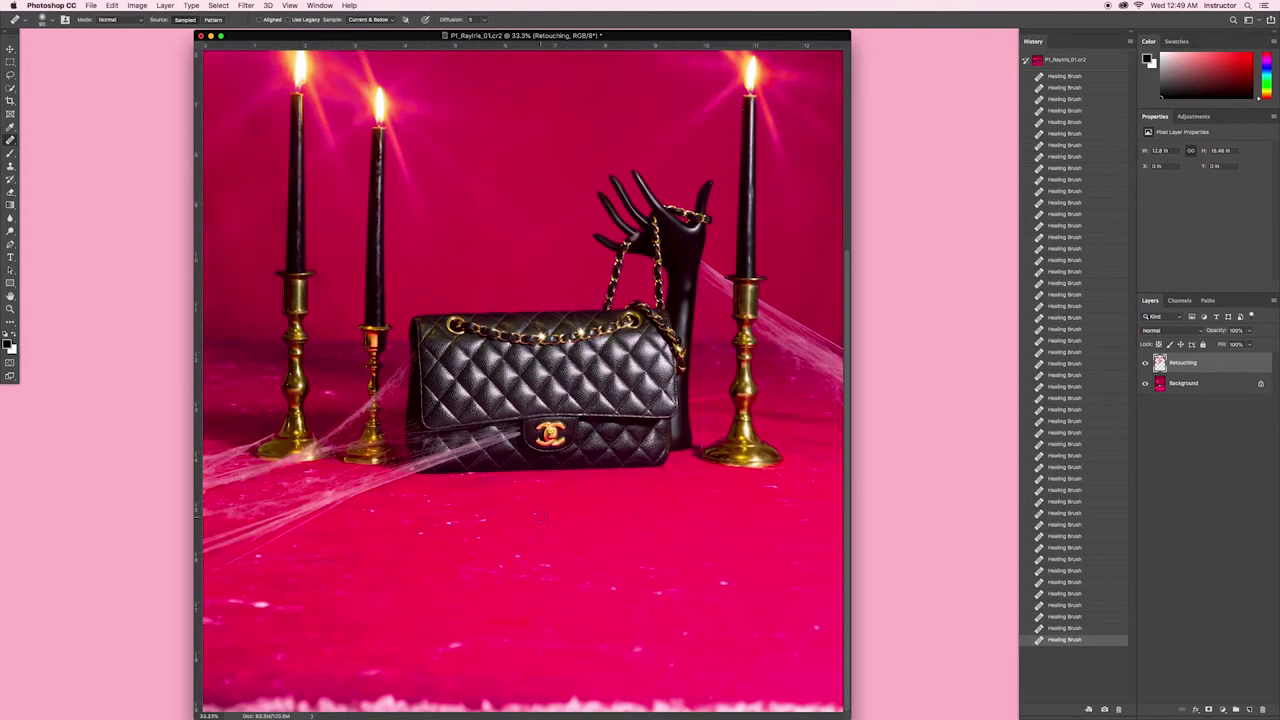
{"action": "left_click", "coordinate": [642, 568]}
{"action": "key", "text": "bracketleft"}
{"action": "key", "text": "bracketleft"}
{"action": "key", "text": "bracketleft"}
{"action": "key", "text": "super+minus"}
{"action": "right_click", "coordinate": [510, 673]}
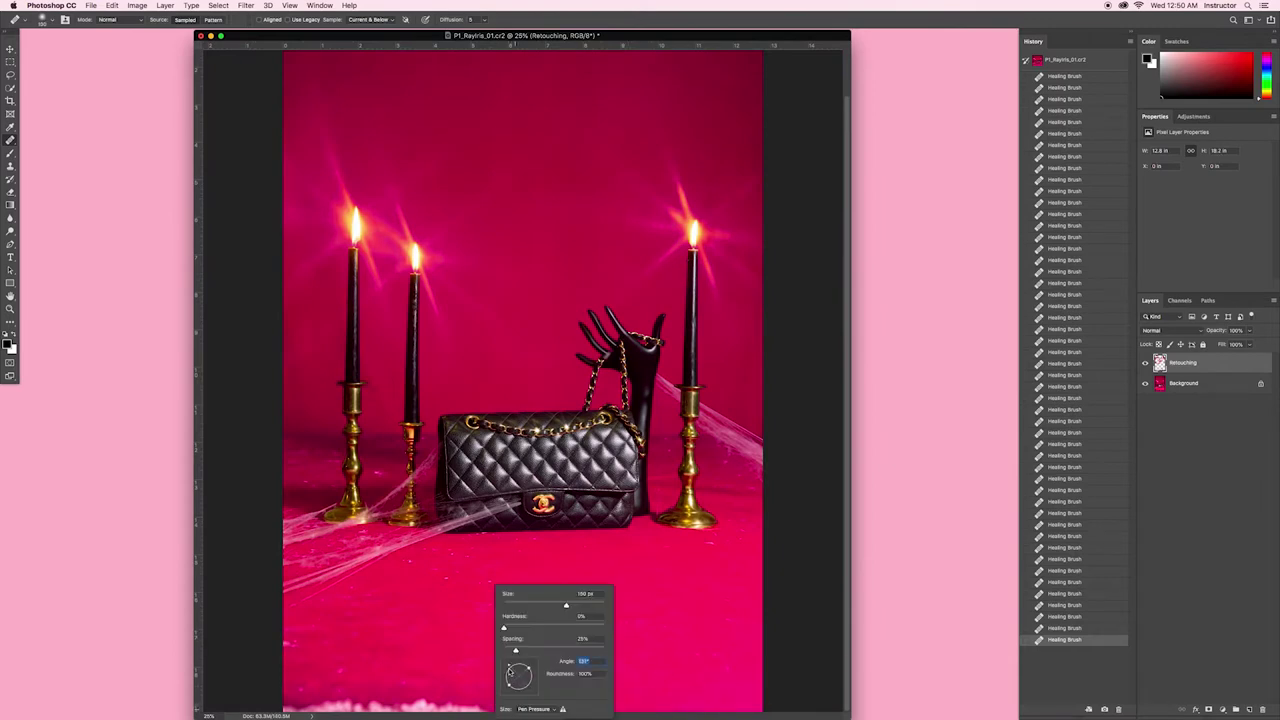
{"action": "key", "text": "Return"}
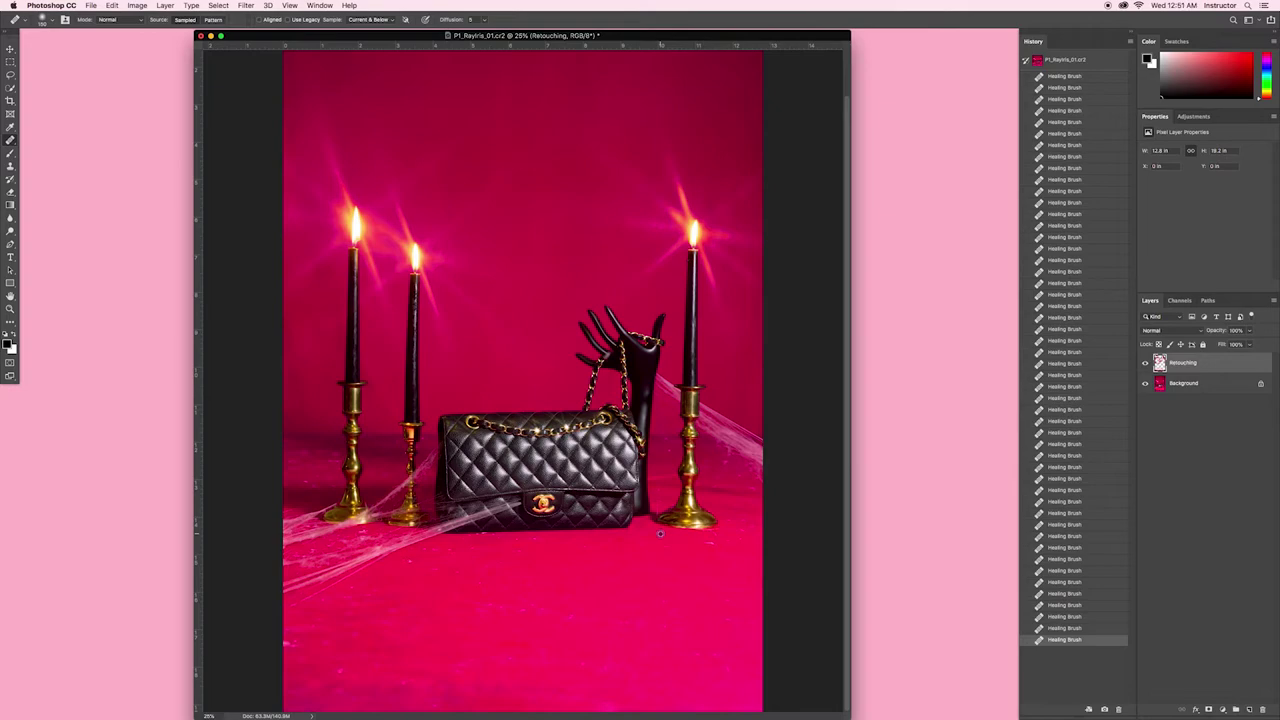
Step: Zoom to 100% on a candle and re-heal a mark on it
{"action": "key", "text": "super+plus"}
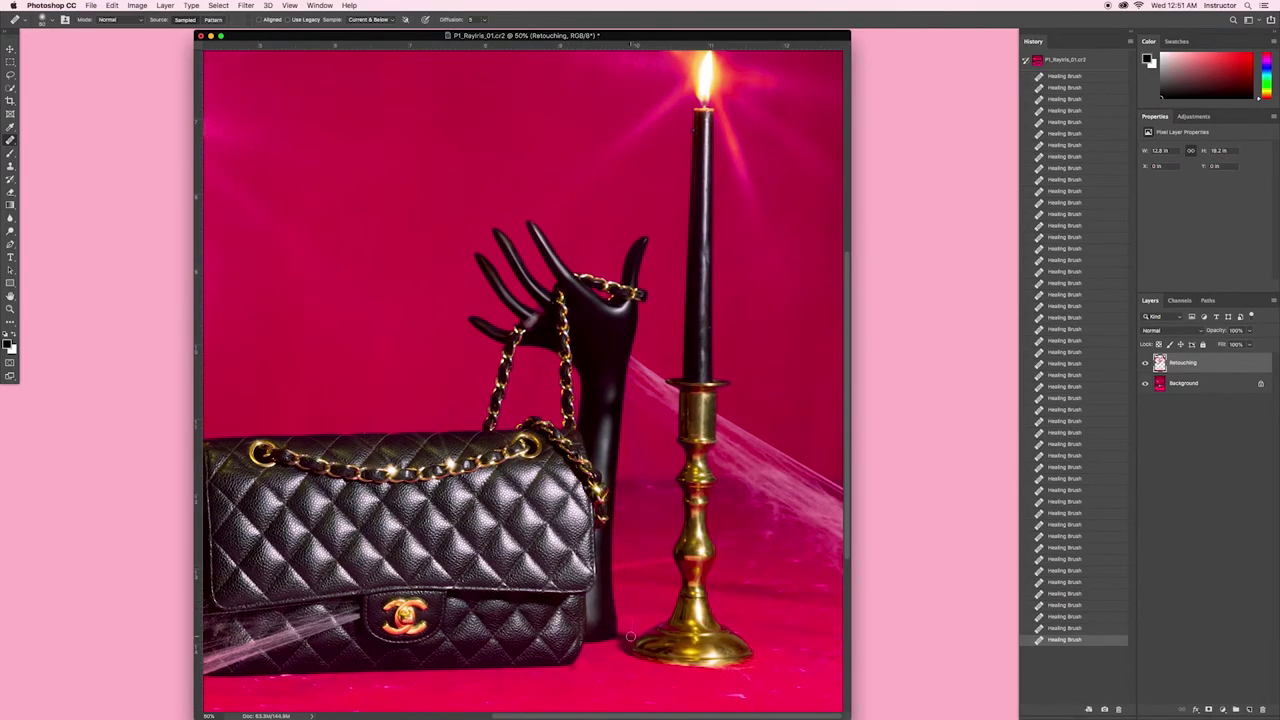
{"action": "key", "text": "super+0"}
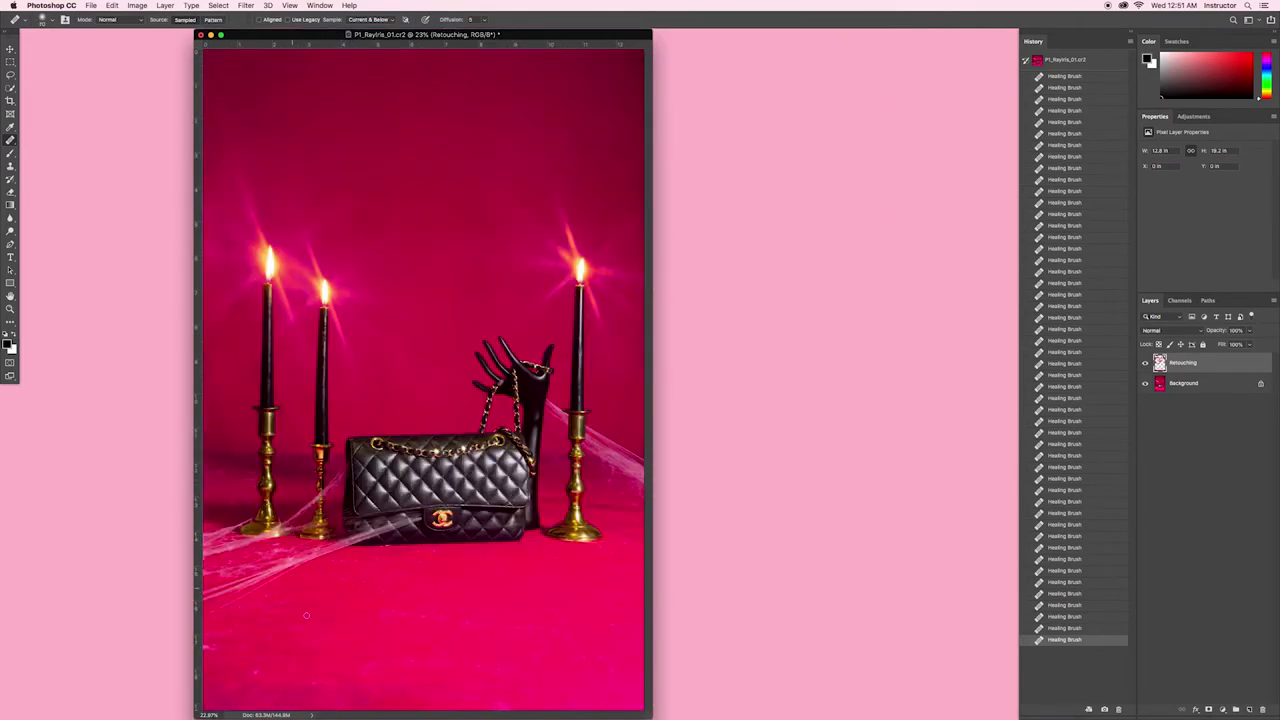
{"action": "key", "text": "super+1"}
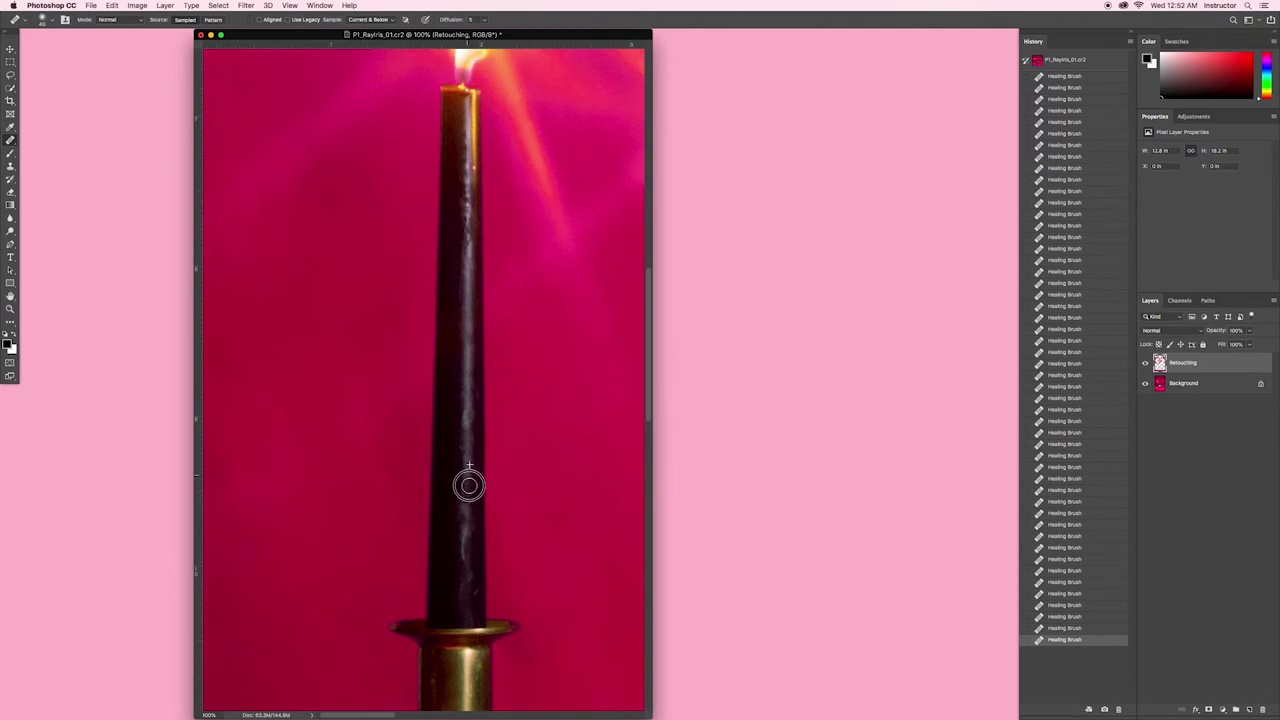
{"action": "scroll", "coordinate": [466, 500], "scroll_direction": "right", "scroll_amount": 5}
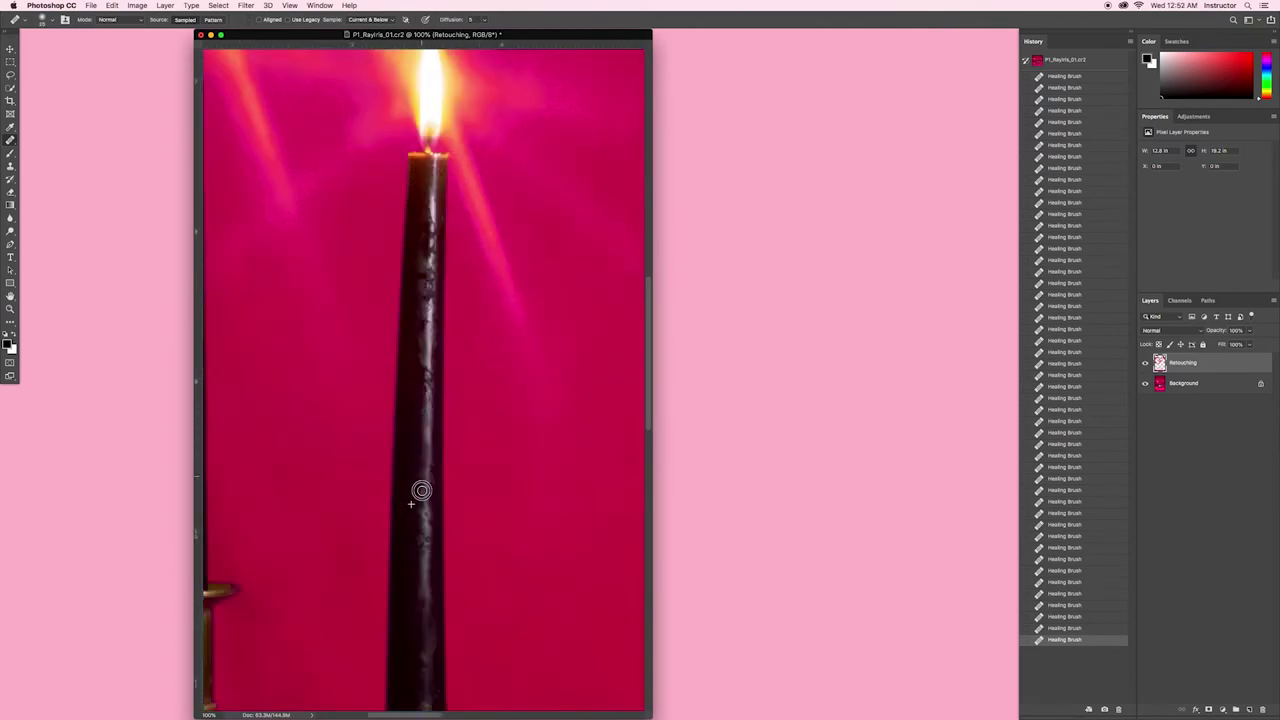
{"action": "scroll", "coordinate": [430, 400], "scroll_direction": "down", "scroll_amount": 3}
{"action": "key", "text": "super+z"}
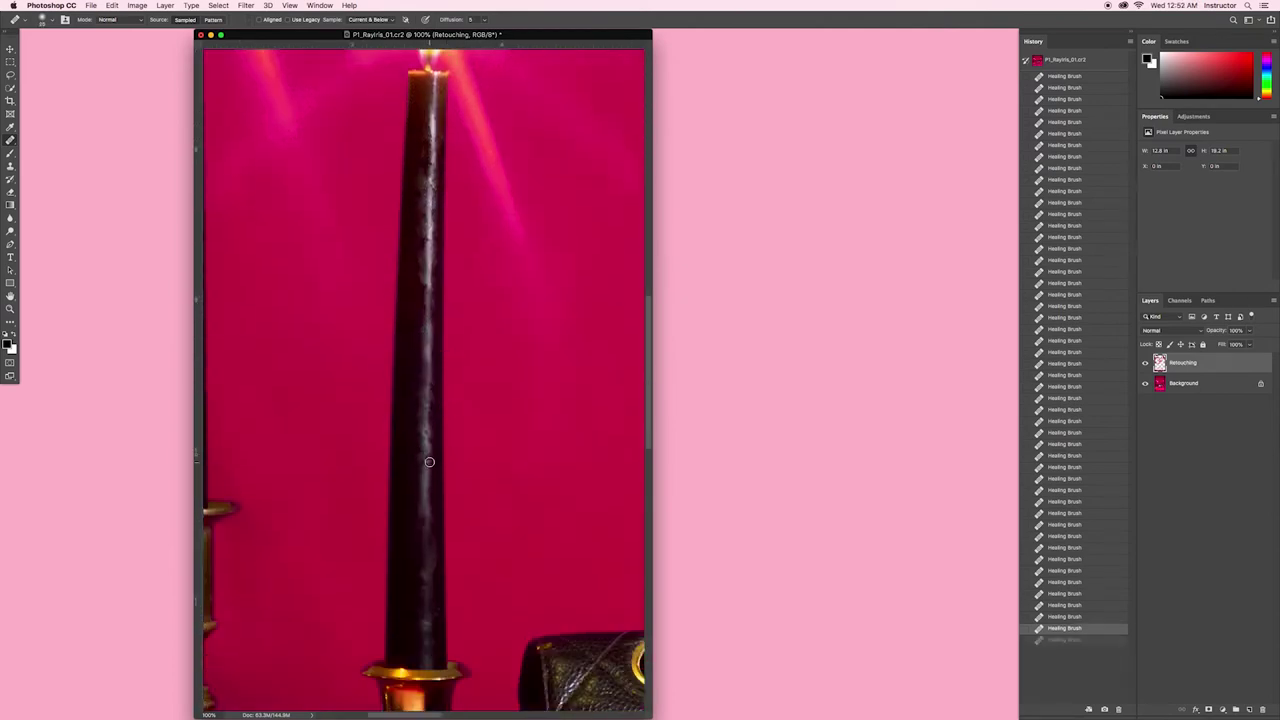
{"action": "left_click", "coordinate": [429, 461]}
{"action": "left_click_drag", "start_coordinate": [486, 483], "coordinate": [200, 250]}
{"action": "left_click_drag", "start_coordinate": [560, 200], "coordinate": [260, 350]}
{"action": "mouse_move", "coordinate": [431, 342]}
{"action": "left_mouse_down"}
{"action": "mouse_move", "coordinate": [371, 242]}
{"action": "mouse_move", "coordinate": [620, 200]}
{"action": "left_mouse_up"}
Step: Clone Stamp over two marks on the black hand display
{"action": "key", "text": "super+minus"}
{"action": "key", "text": "s"}
{"action": "left_click", "coordinate": [486, 498]}
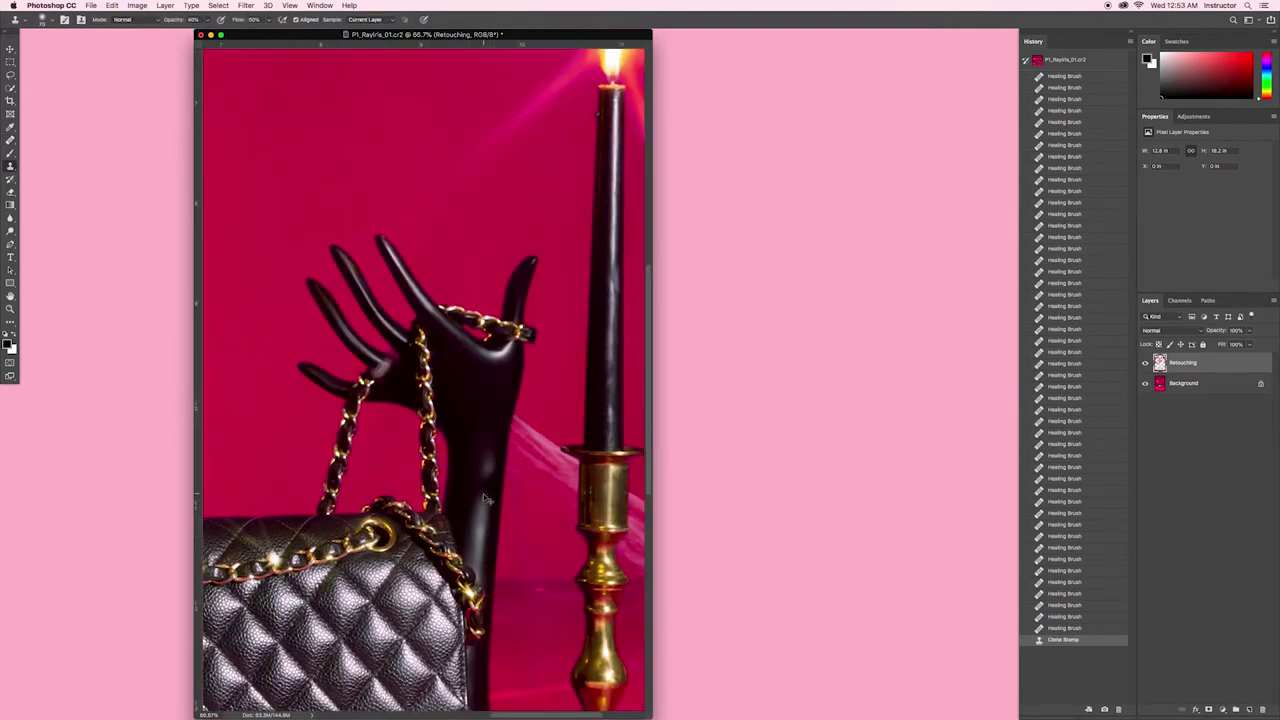
{"action": "left_click", "coordinate": [486, 495]}
Step: Fit the photo in view and toggle the Retouching layer to compare before and after
{"action": "key", "text": "super+0"}
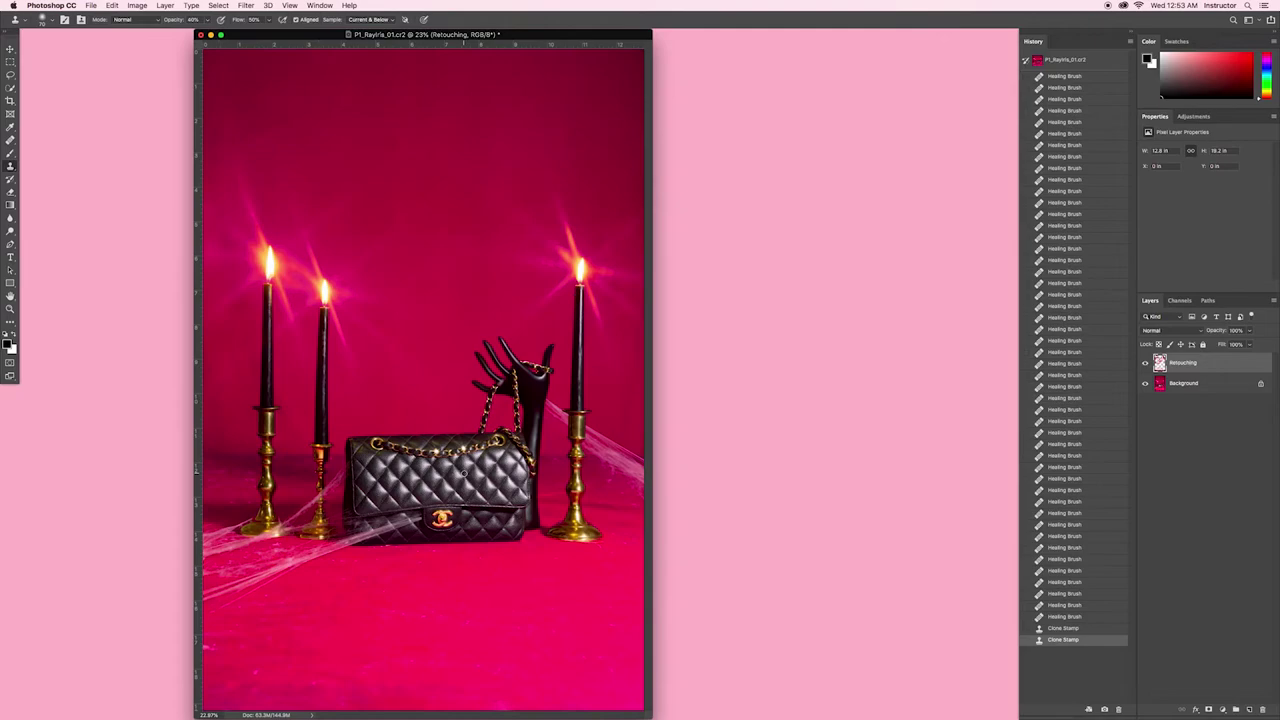
{"action": "left_click", "coordinate": [1146, 363]}
{"action": "left_click", "coordinate": [1146, 363]}
{"action": "left_click", "coordinate": [1146, 363]}
{"action": "left_click", "coordinate": [1146, 363]}
{"action": "left_click", "coordinate": [1146, 363]}
{"action": "left_click", "coordinate": [1146, 363]}
{"action": "left_click", "coordinate": [1146, 363]}
{"action": "left_click", "coordinate": [1146, 363]}
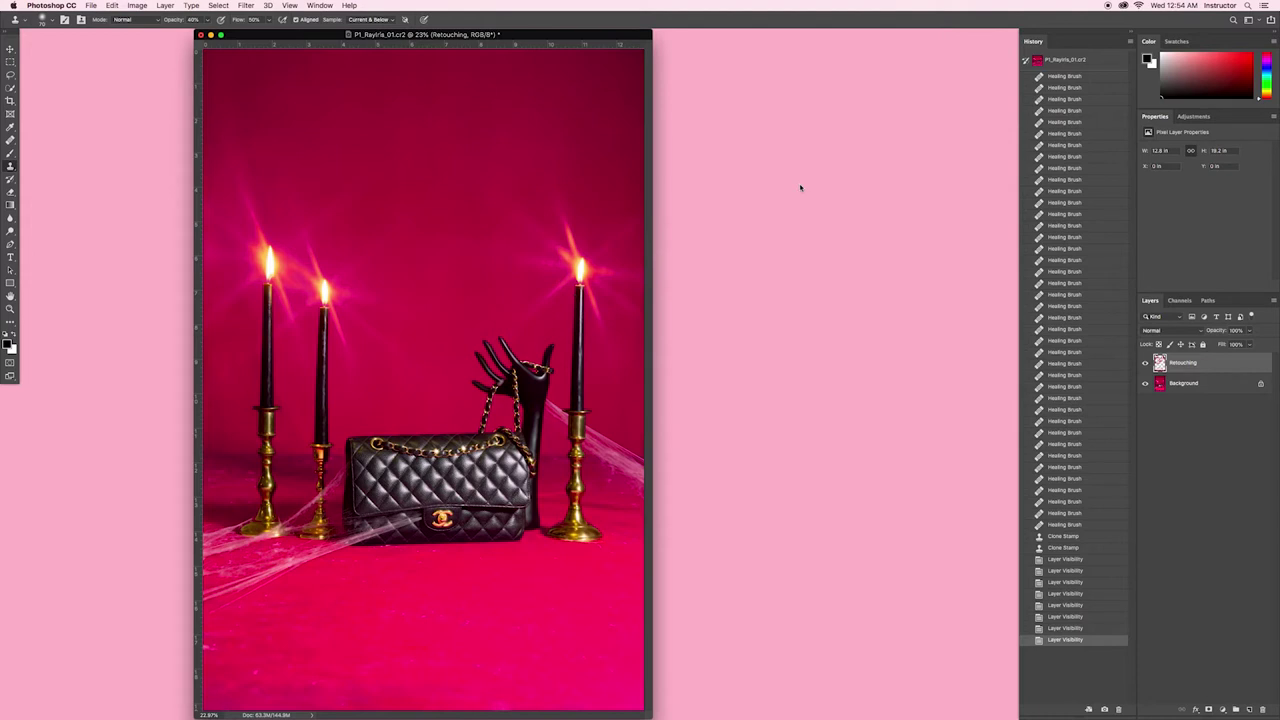
Step: Add a Curves adjustment layer named Highlights and set its blend mode to Screen
{"action": "left_click", "coordinate": [163, 5]}
{"action": "mouse_move", "coordinate": [200, 141]}
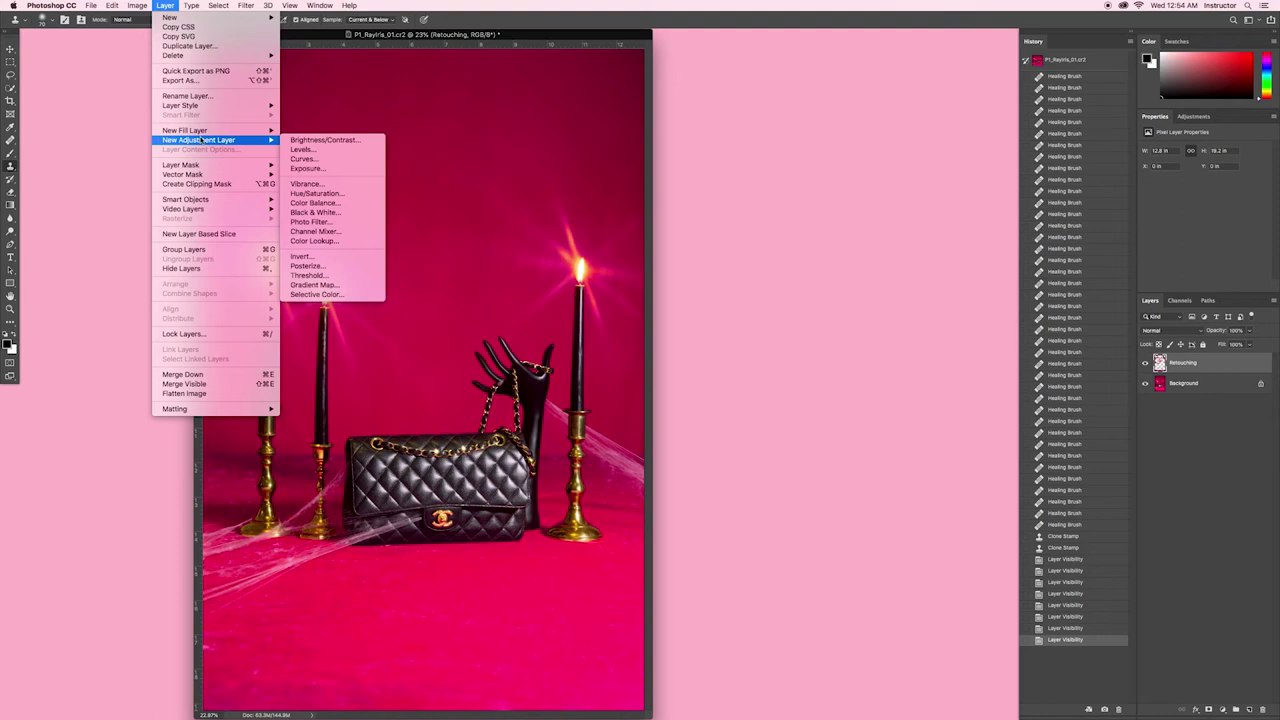
{"action": "left_click", "coordinate": [302, 158]}
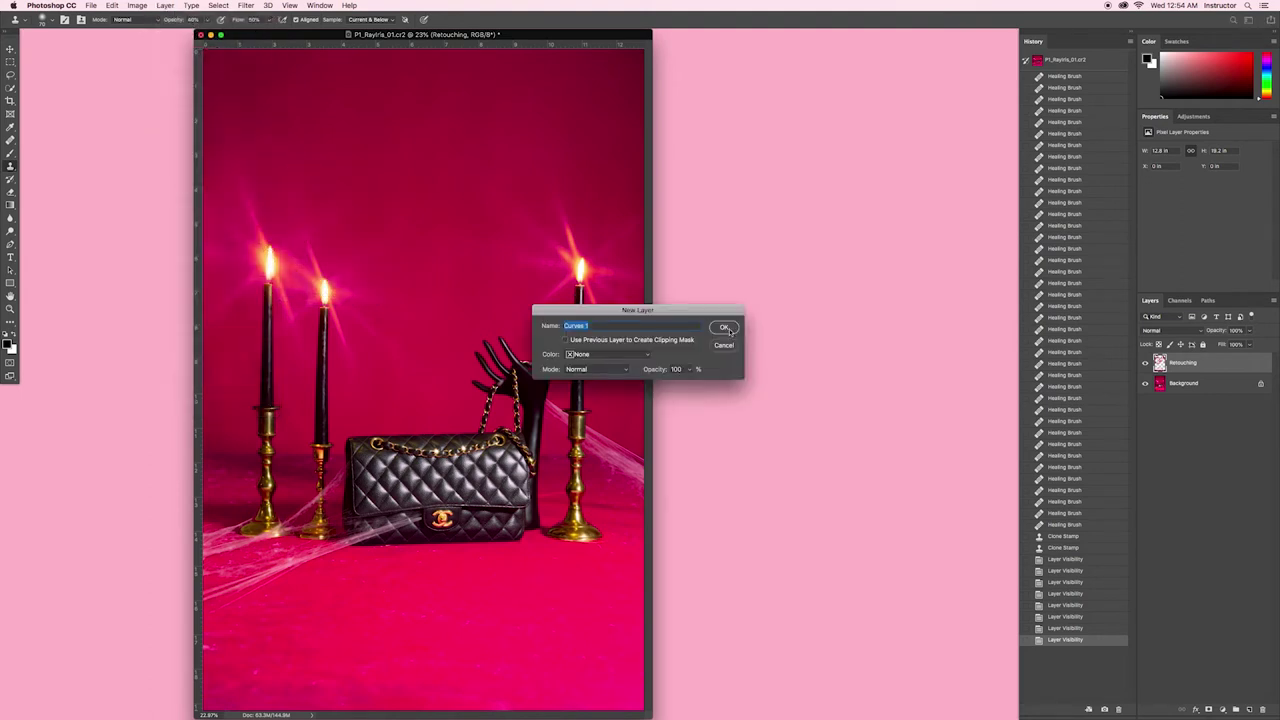
{"action": "type", "text": "Highlights"}
{"action": "key", "text": "Return"}
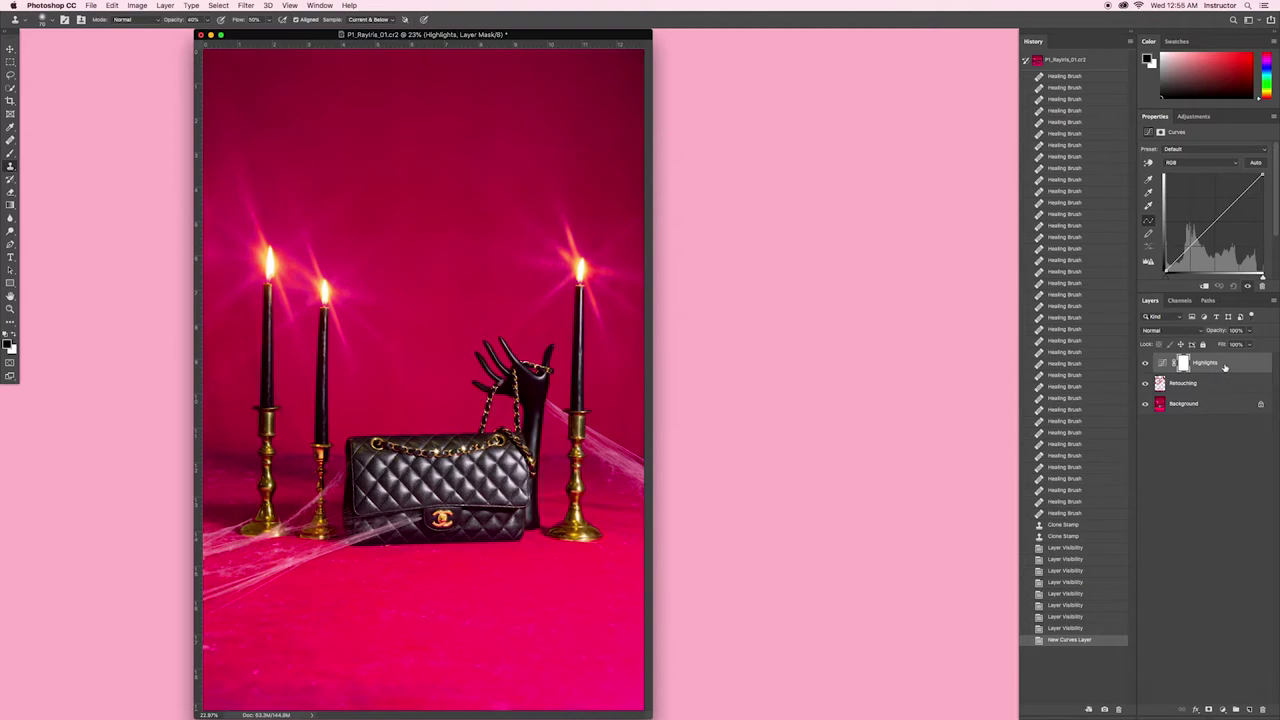
{"action": "left_click", "coordinate": [1196, 332]}
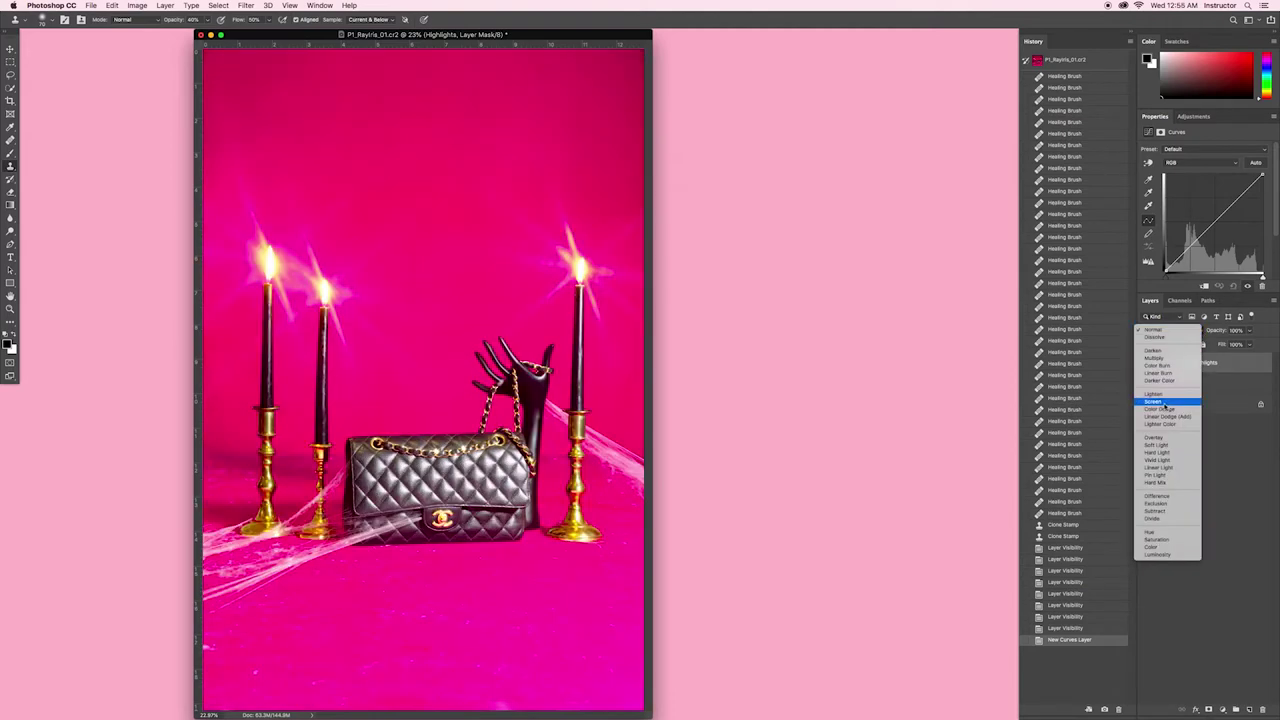
{"action": "left_click", "coordinate": [1164, 404]}
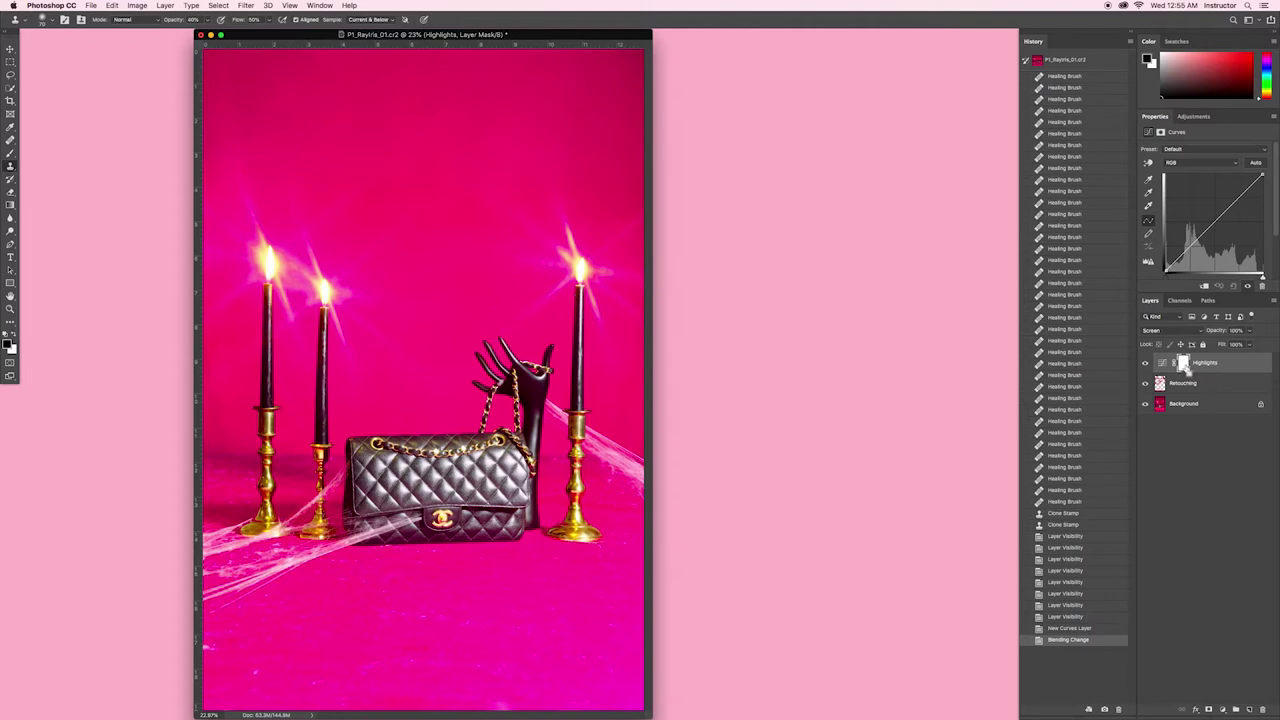
Step: Invert the Highlights mask to black, use a white Brush at 30% opacity, and also select Retouching
{"action": "key", "text": "super+i"}
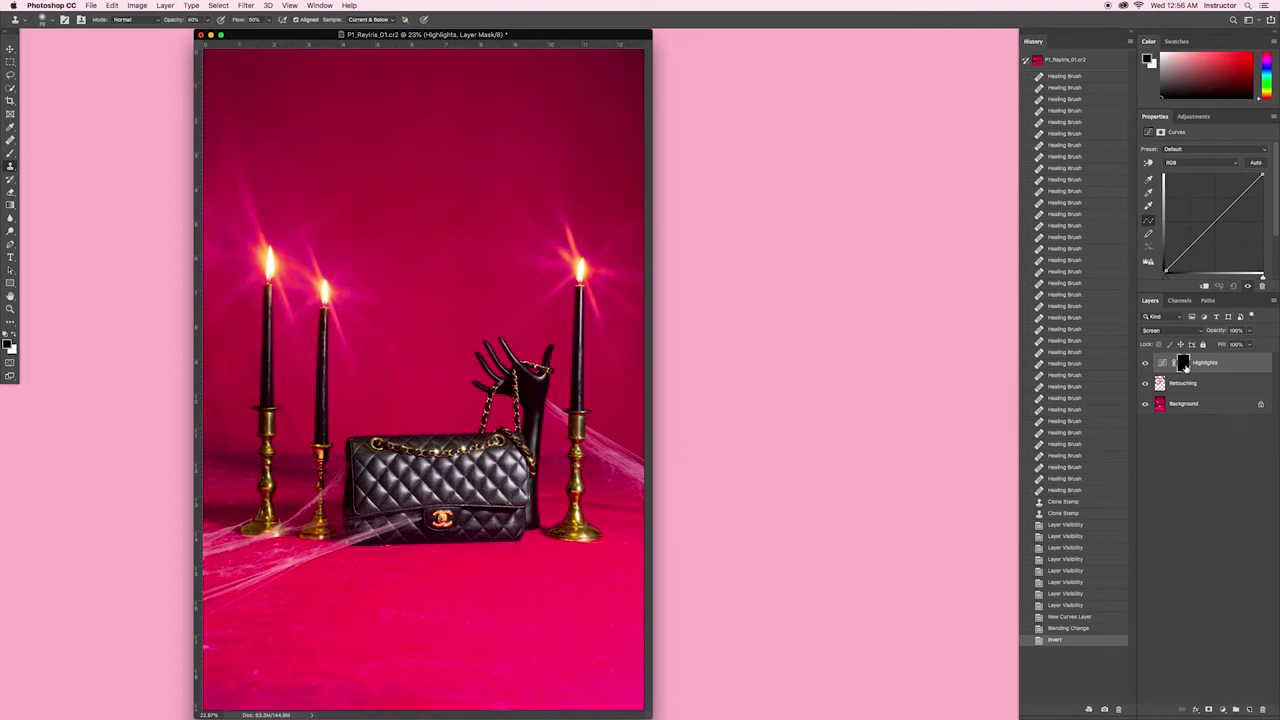
{"action": "key", "text": "b"}
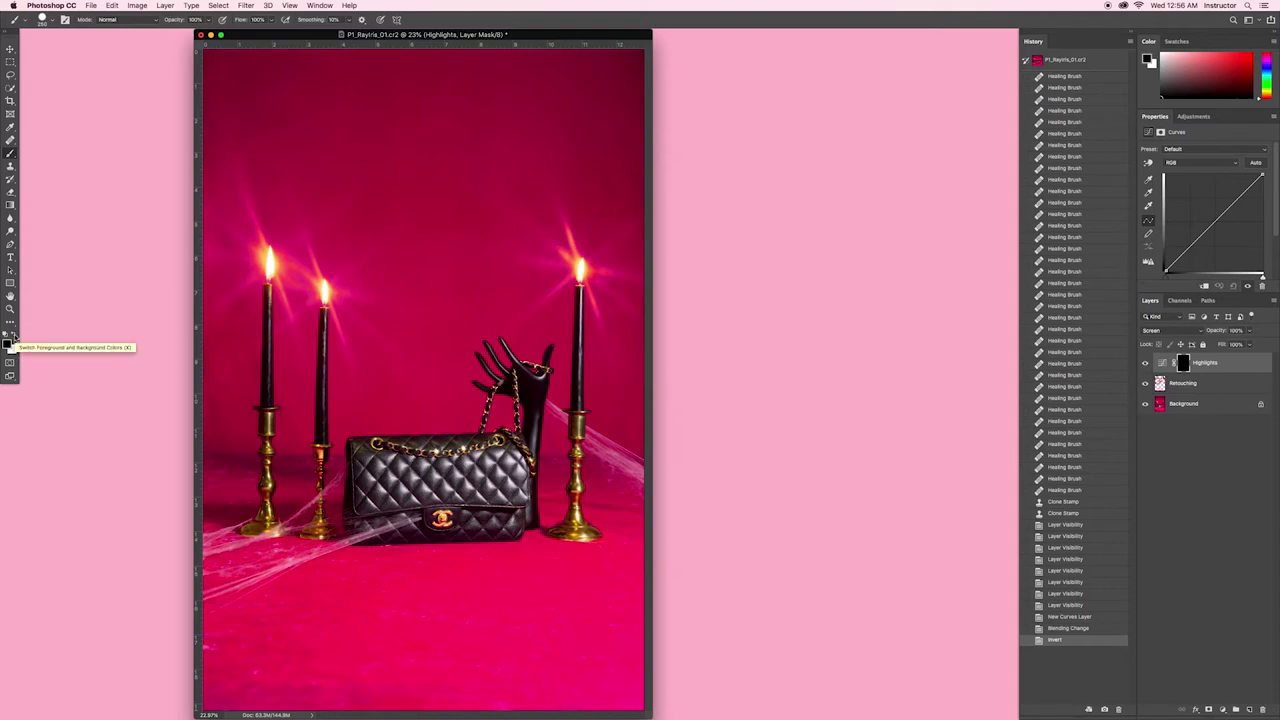
{"action": "left_click", "coordinate": [14, 335]}
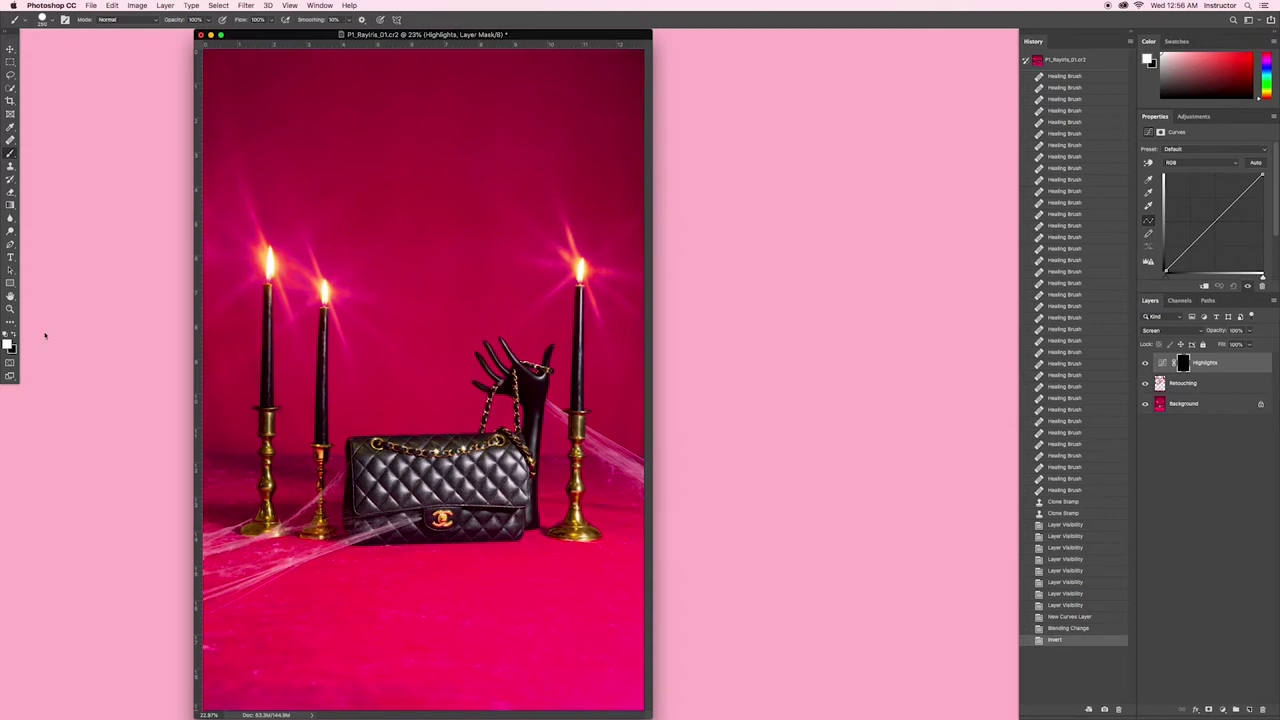
{"action": "left_click", "coordinate": [205, 20]}
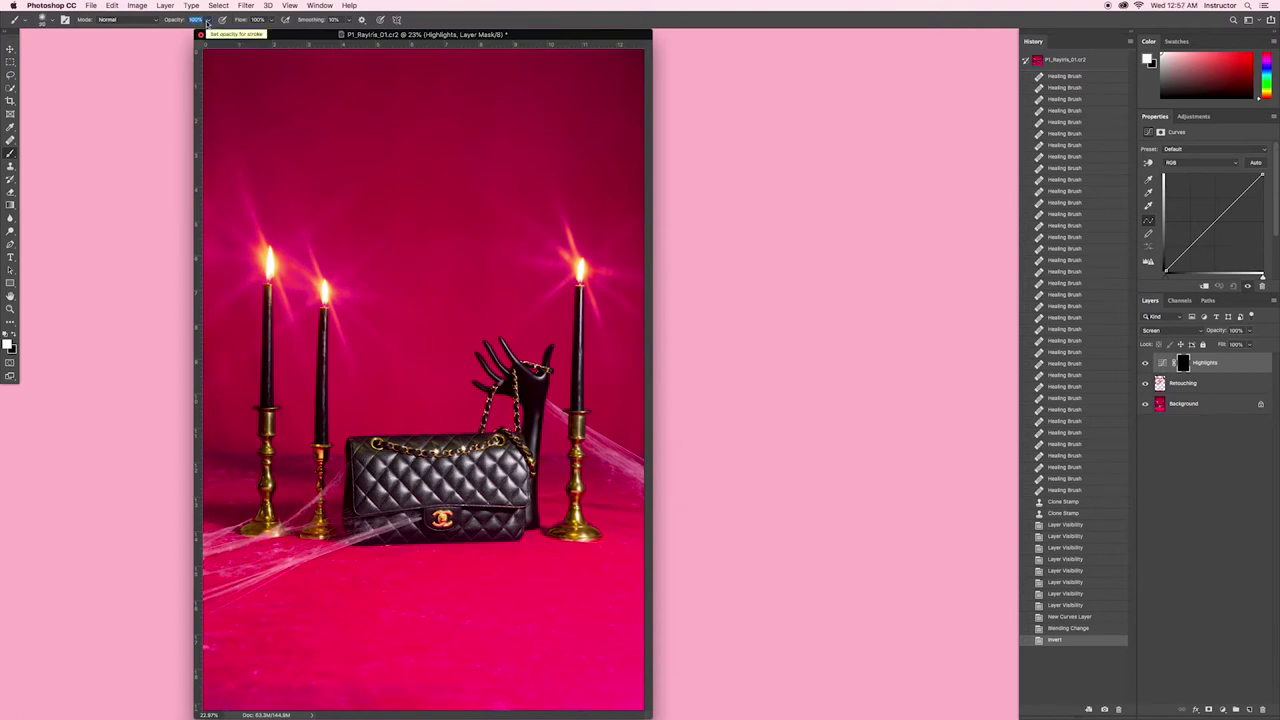
{"action": "type", "text": "30"}
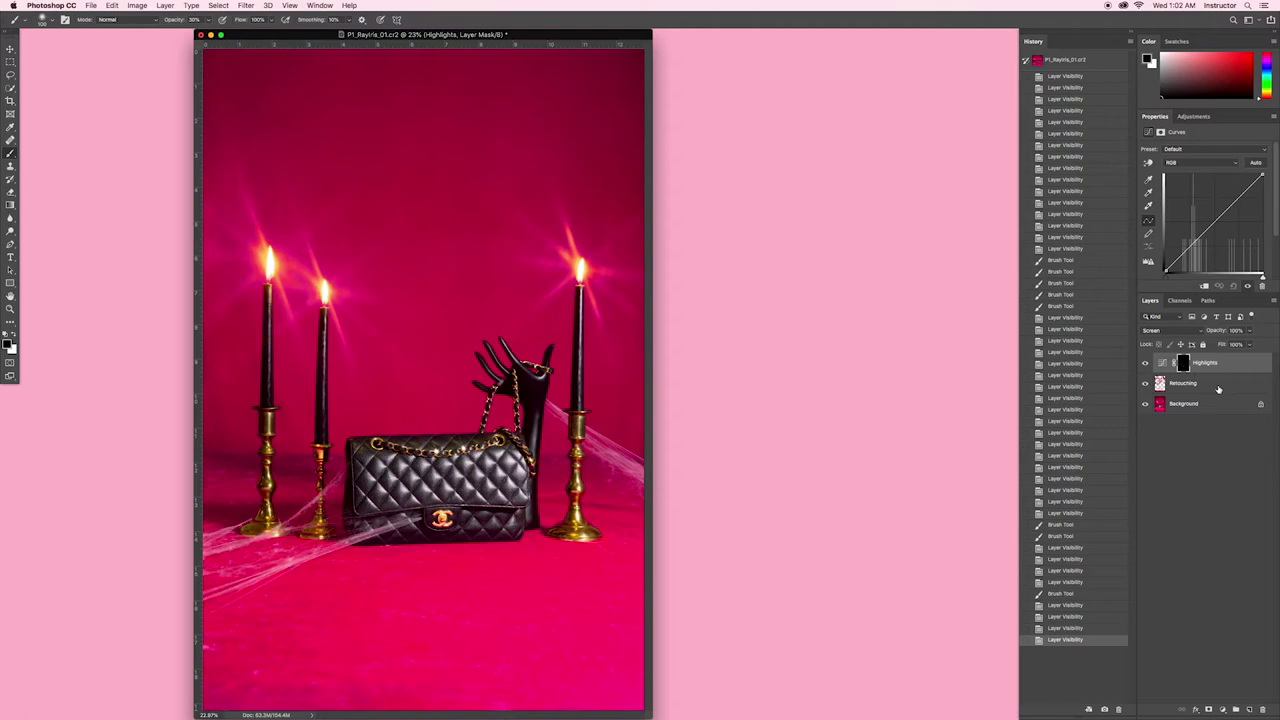
{"action": "left_click", "coordinate": [1218, 389]}
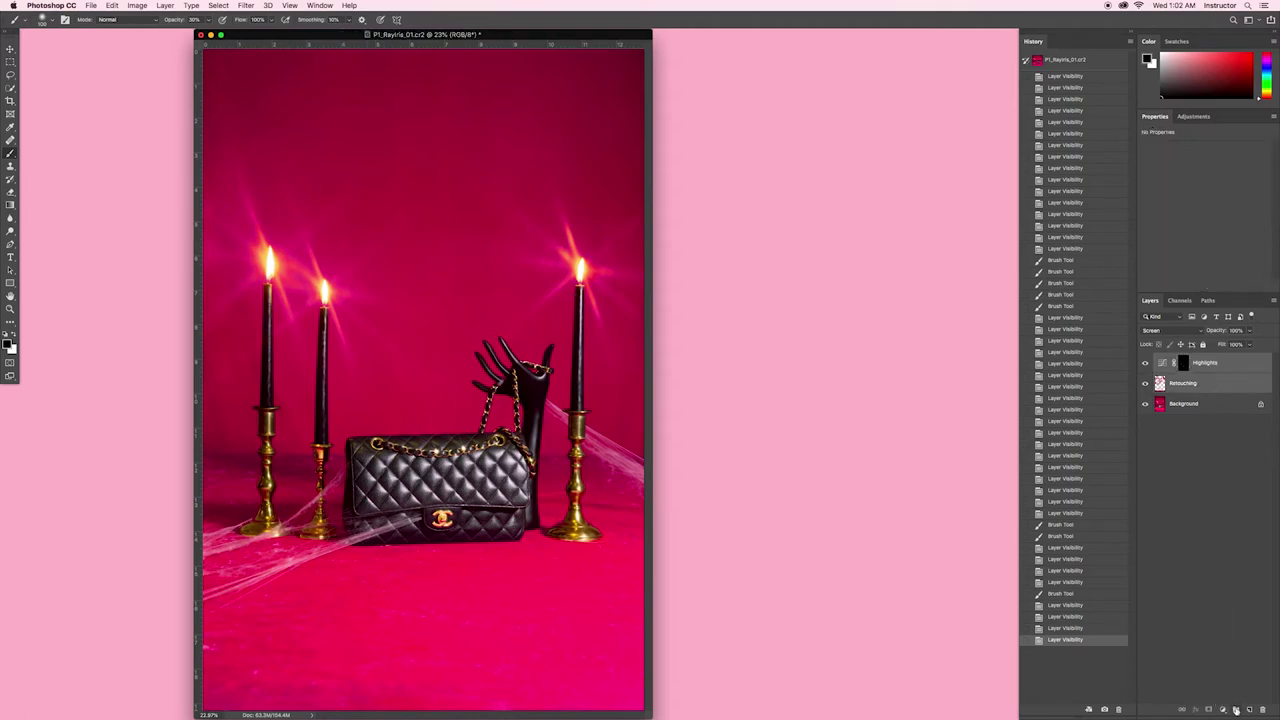
Step: Group the Highlights and Retouching layers and name the group Adjustments
{"action": "left_click", "coordinate": [1236, 712]}
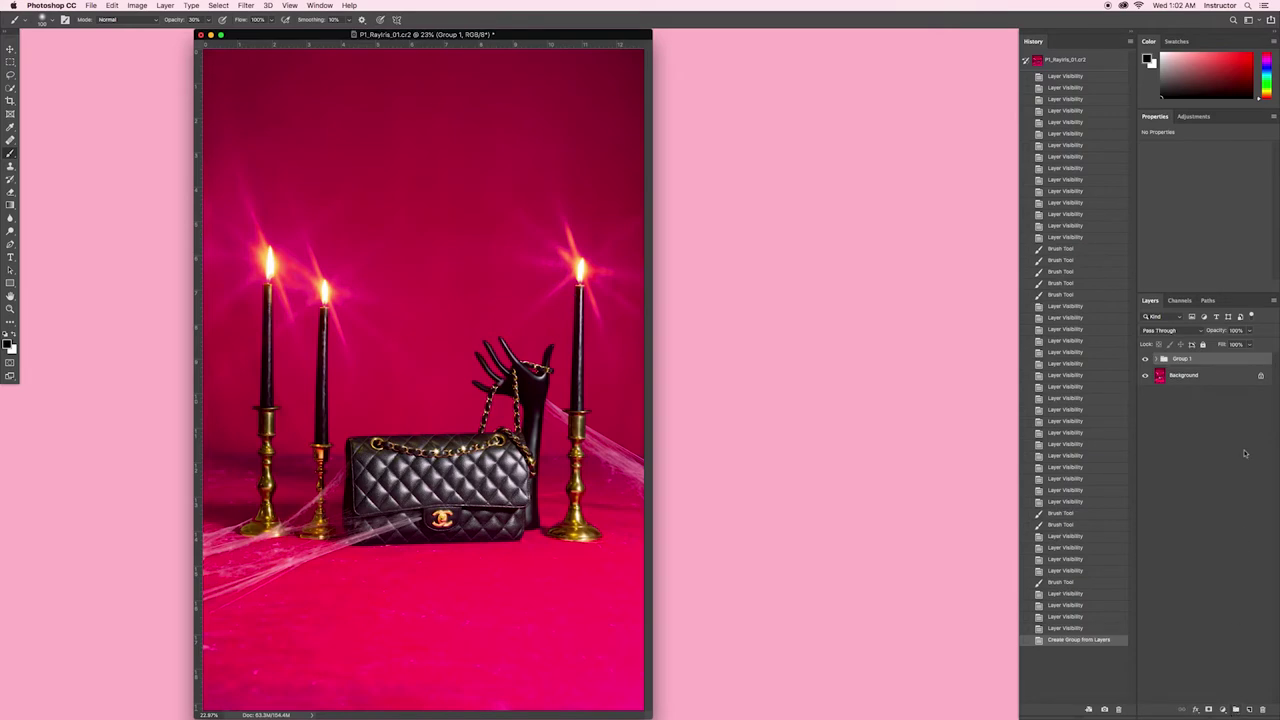
{"action": "double_click", "coordinate": [1183, 359]}
{"action": "type", "text": "Adjustments"}
{"action": "key", "text": "Return"}
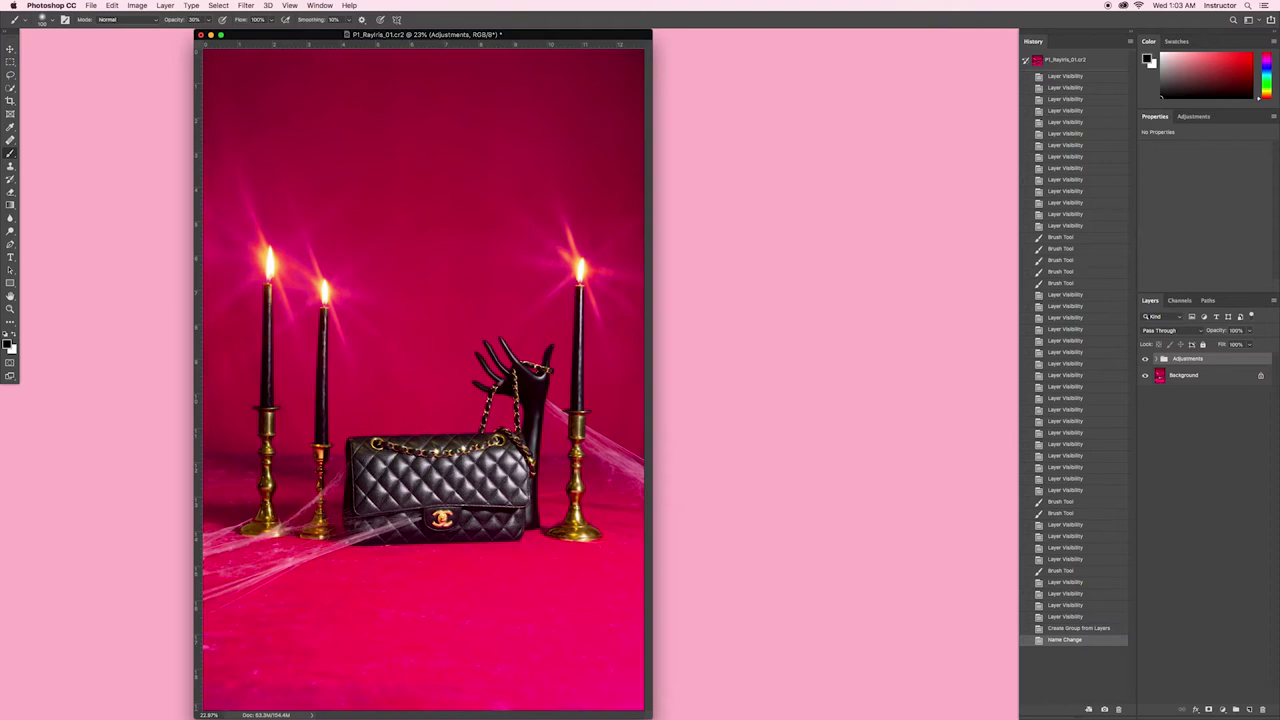
Step: Stamp all visible layers into a merged layer named Frame 1 and place it in a new group
{"action": "key", "text": "super+alt+shift+e"}
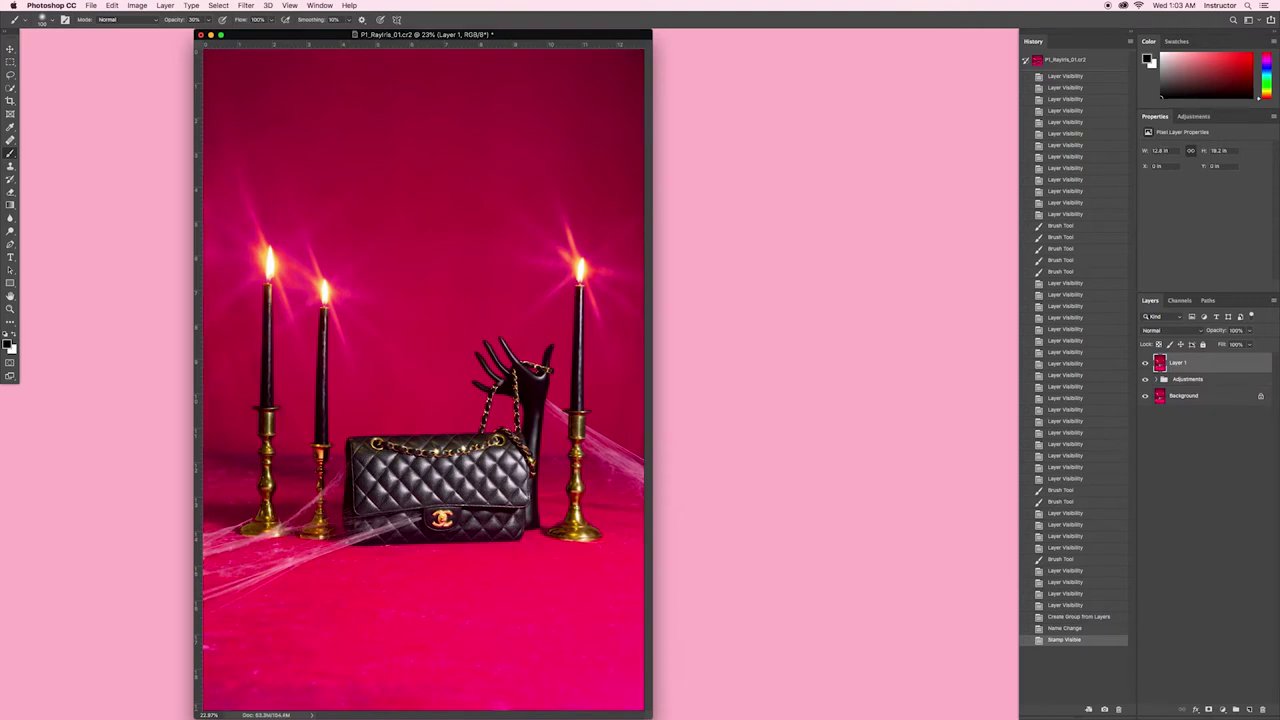
{"action": "double_click", "coordinate": [1185, 362]}
{"action": "type", "text": "Frame 1"}
{"action": "key", "text": "Return"}
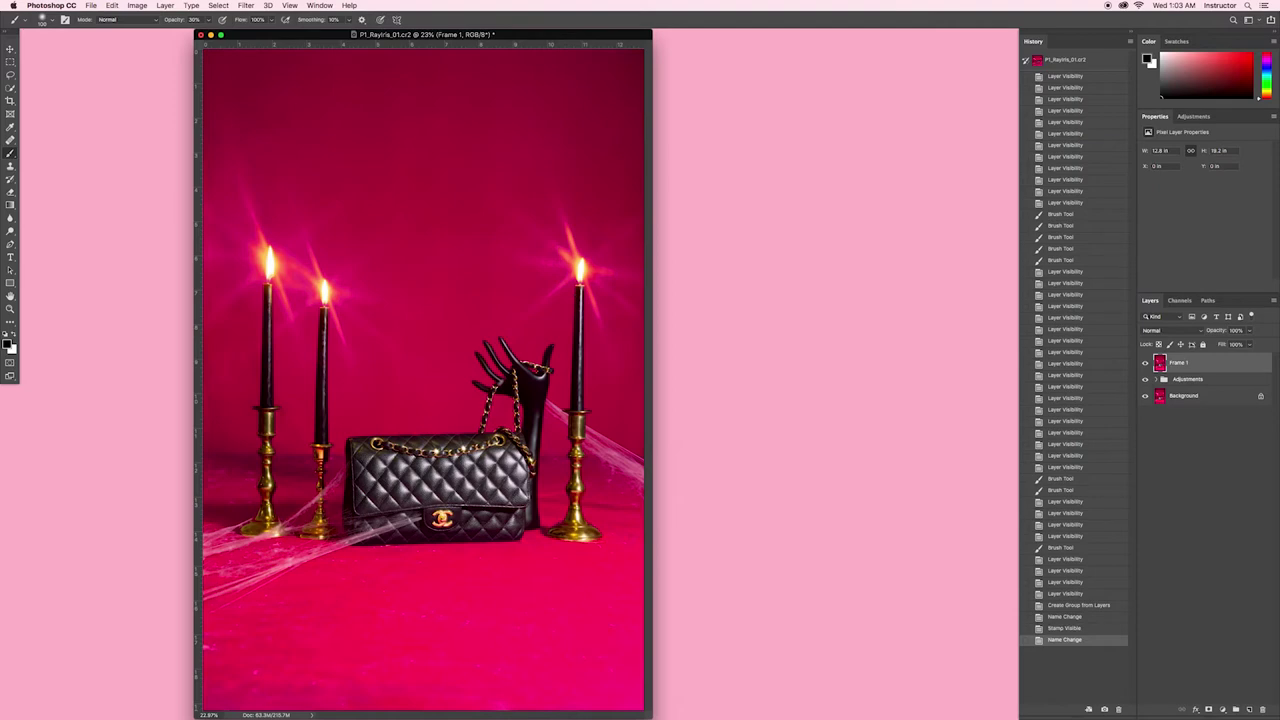
{"action": "left_click", "coordinate": [1236, 709]}
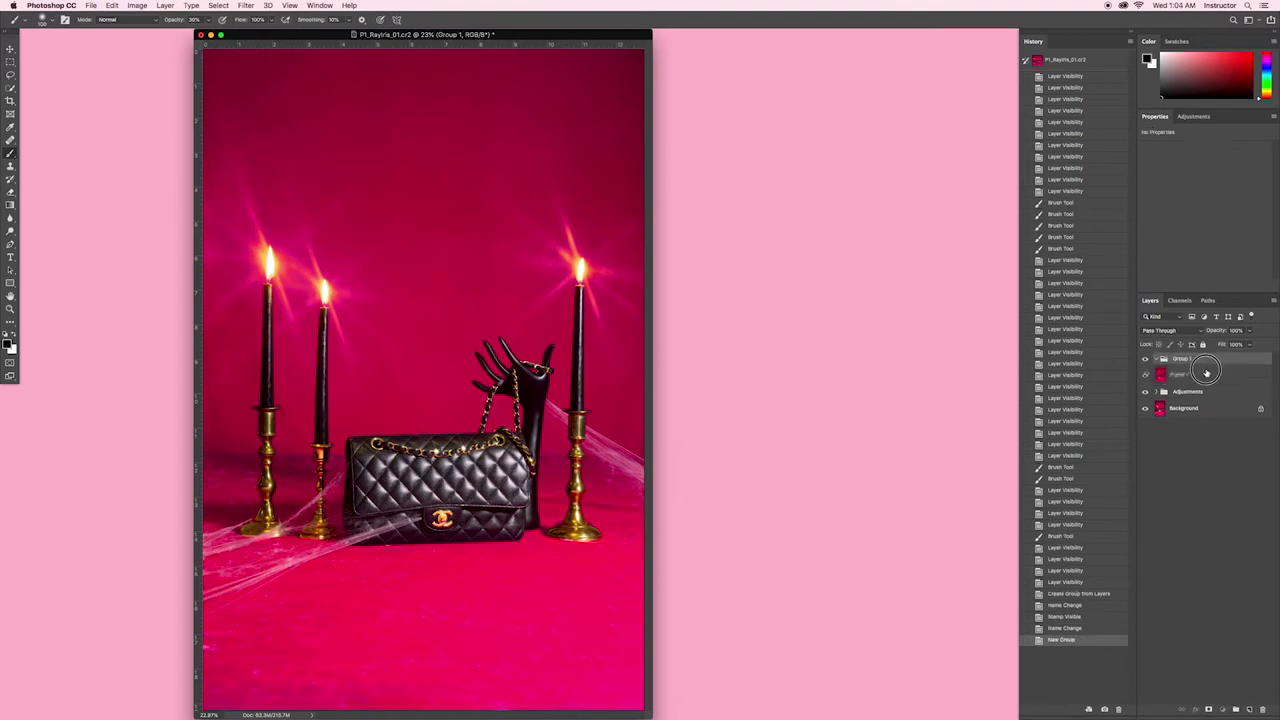
{"action": "left_click_drag", "start_coordinate": [1200, 377], "coordinate": [1185, 362]}
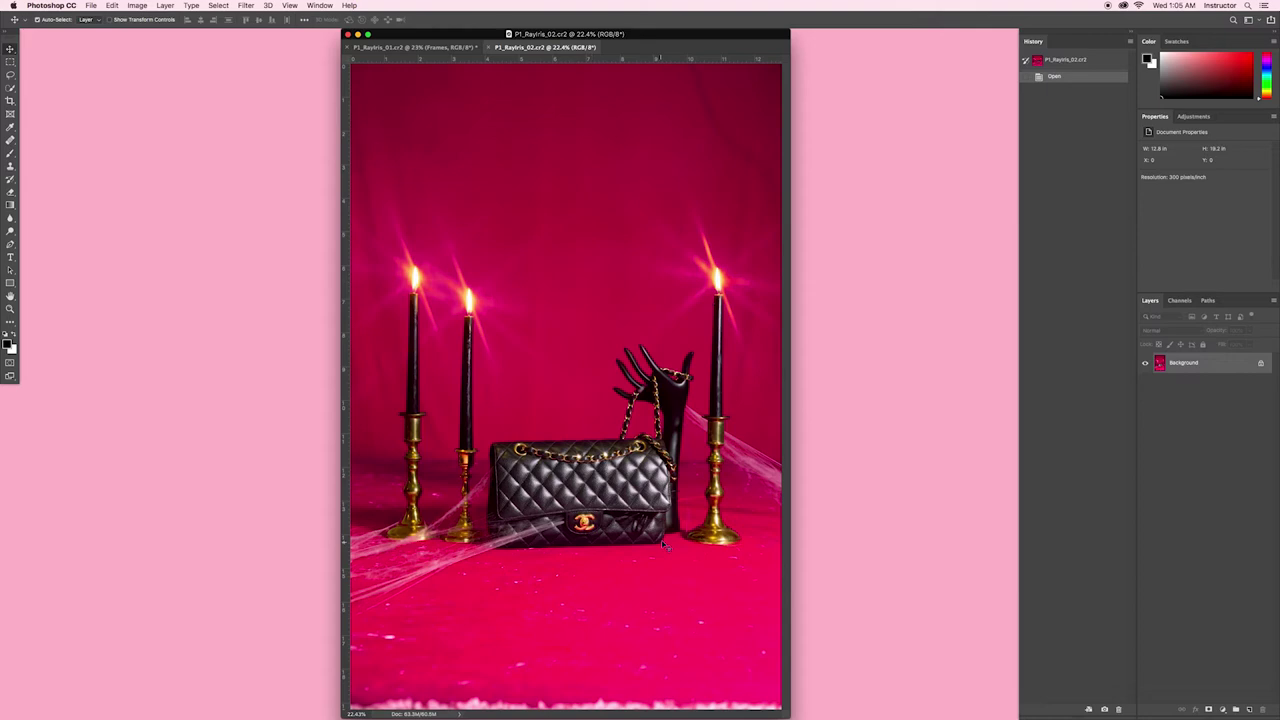
Step: Lasso the area by the bag's lower right and copy it to a layer named Frame 2
{"action": "key", "text": "l"}
{"action": "mouse_move", "coordinate": [680, 545]}
{"action": "left_mouse_down"}
{"action": "mouse_move", "coordinate": [696, 489]}
{"action": "mouse_move", "coordinate": [662, 443]}
{"action": "mouse_move", "coordinate": [572, 480]}
{"action": "mouse_move", "coordinate": [570, 514]}
{"action": "mouse_move", "coordinate": [607, 545]}
{"action": "mouse_move", "coordinate": [657, 555]}
{"action": "mouse_move", "coordinate": [690, 543]}
{"action": "left_mouse_up"}
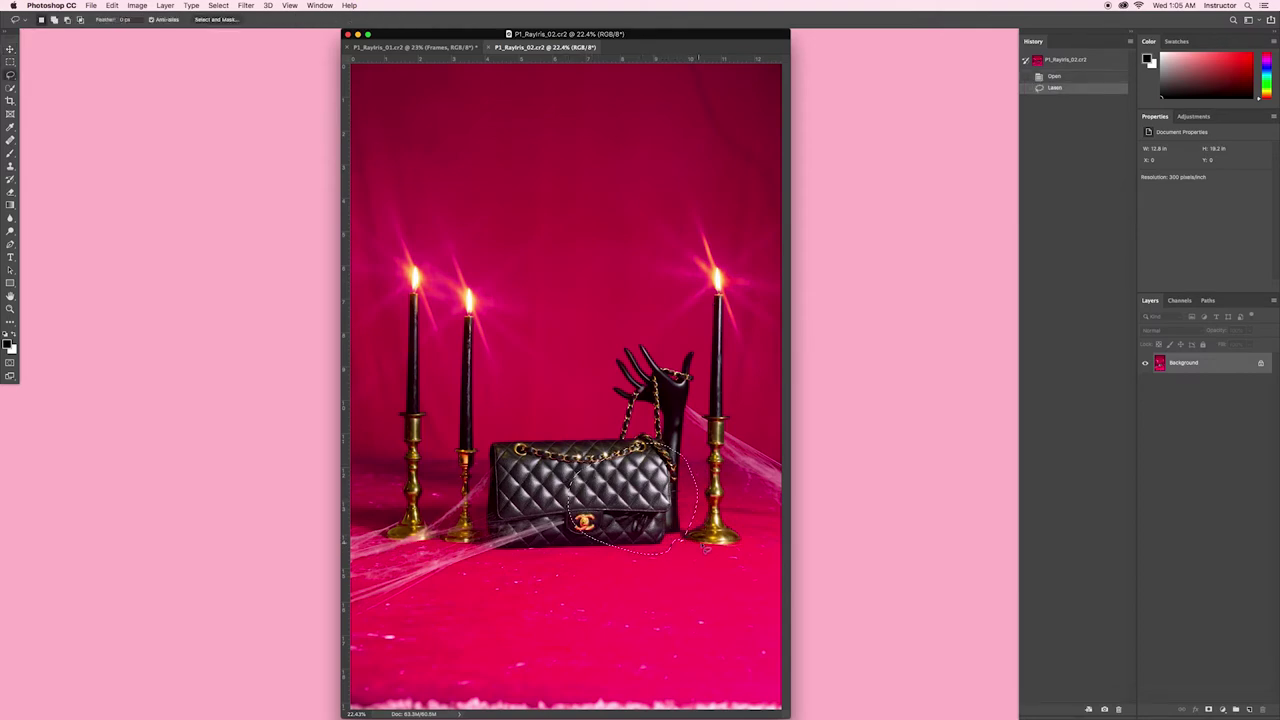
{"action": "key", "text": "super+j"}
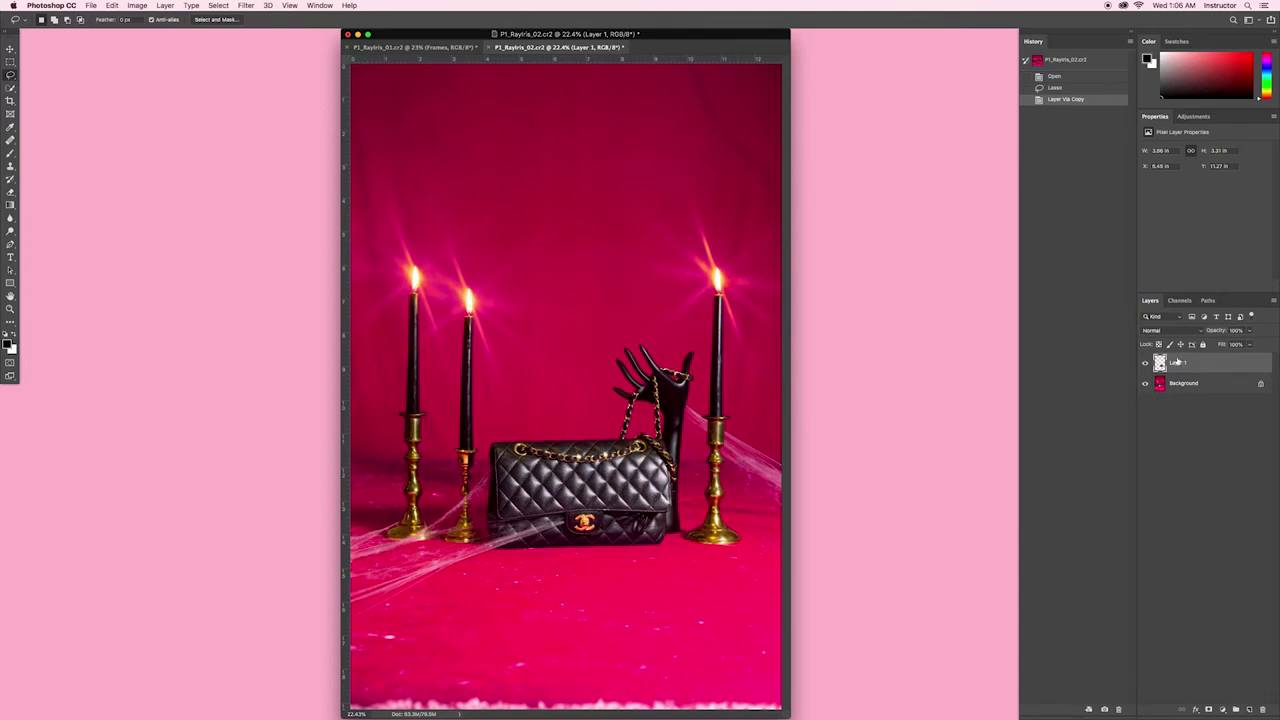
{"action": "double_click", "coordinate": [1176, 363]}
{"action": "type", "text": "Frame 2"}
{"action": "key", "text": "Return"}
Step: Drag Frame 2 with the Move tool into the P1_Rayiris_01 document
{"action": "key", "text": "v"}
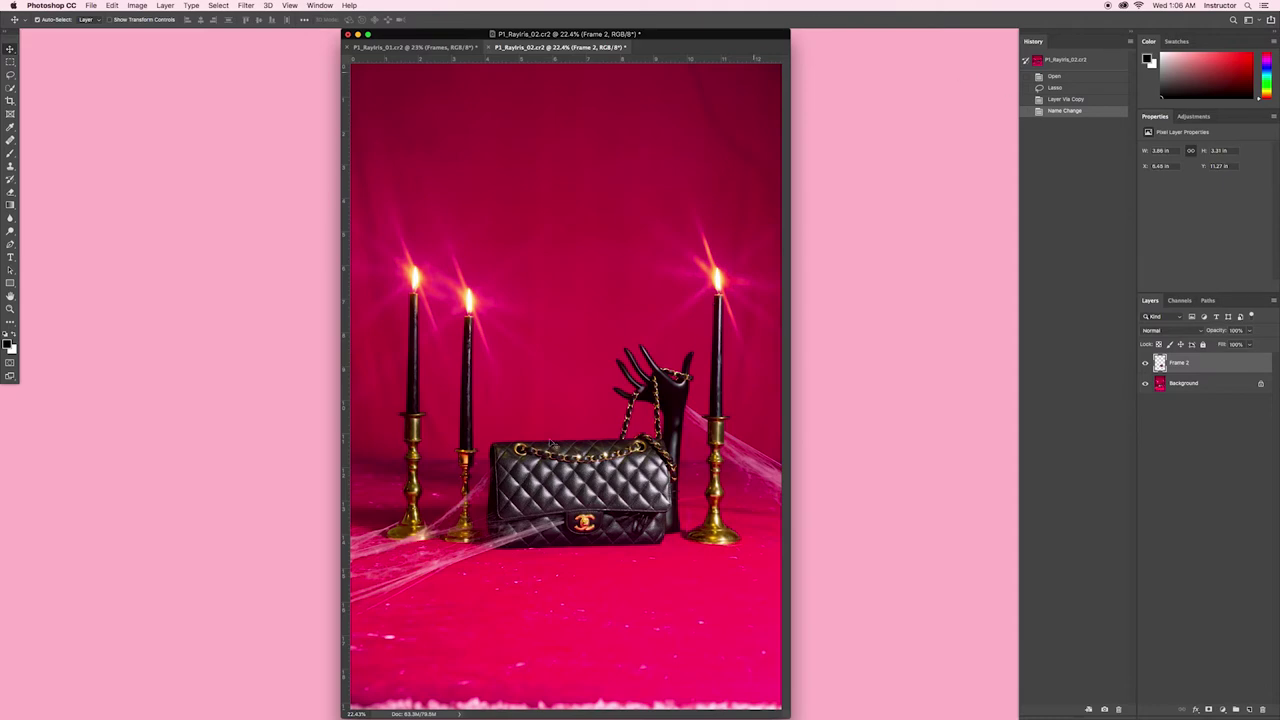
{"action": "left_click_drag", "start_coordinate": [645, 525], "coordinate": [585, 508]}
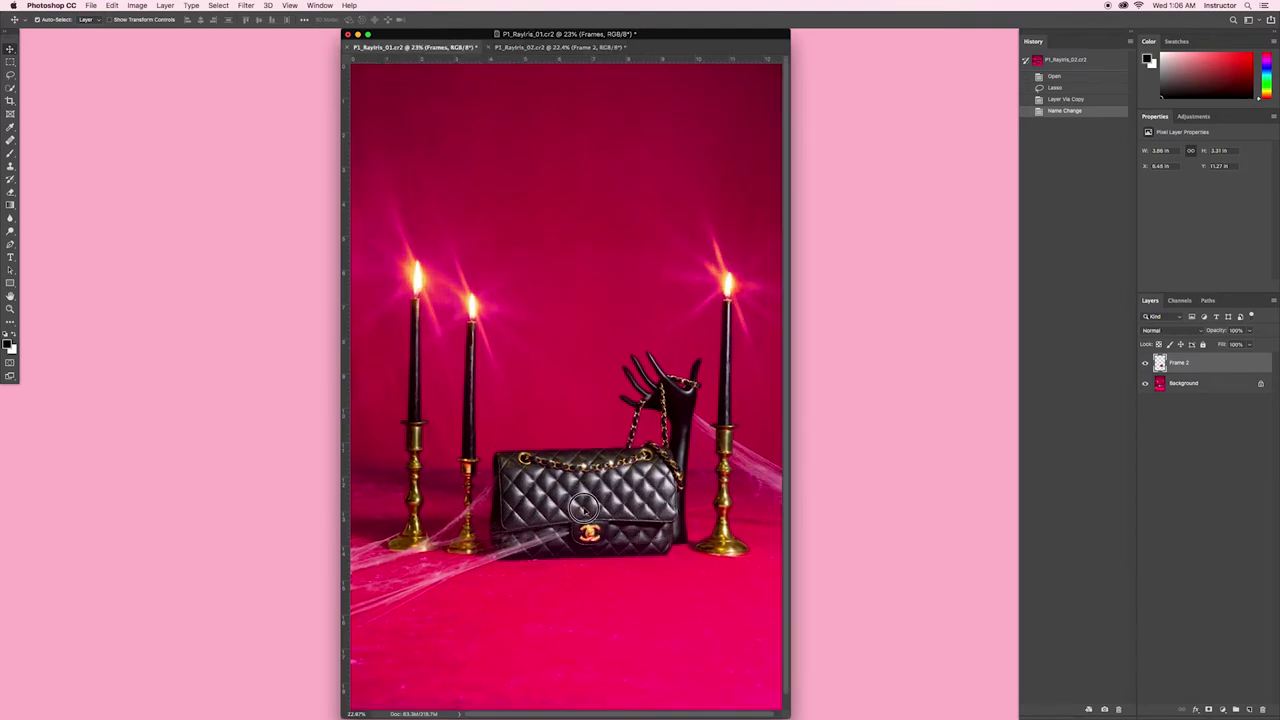
{"action": "left_click_drag", "start_coordinate": [585, 508], "coordinate": [586, 510]}
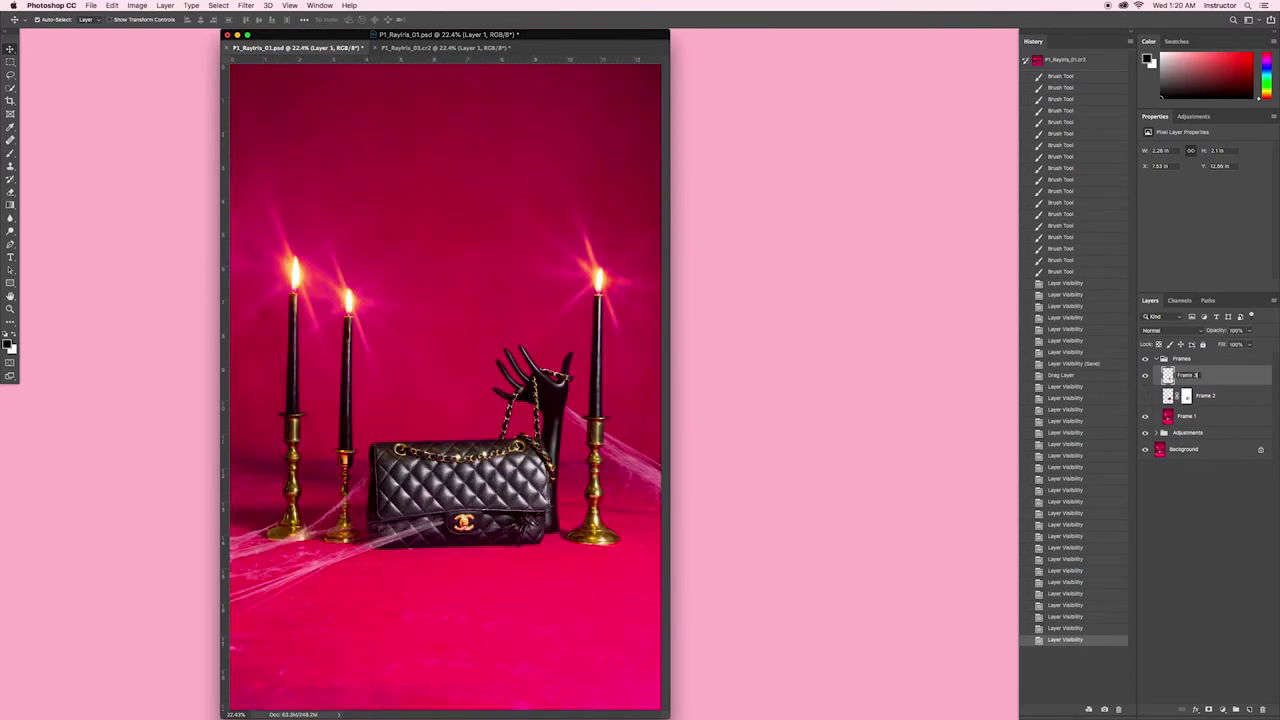
Step: Commit the Frame 3 layer name and close the third shot without saving
{"action": "key", "text": "Return"}
{"action": "left_click", "coordinate": [376, 47]}
{"action": "left_click", "coordinate": [565, 229]}
Step: Open the fourth shot and drag its image into the Frames group, nudging it into place
{"action": "mouse_move", "coordinate": [509, 707]}
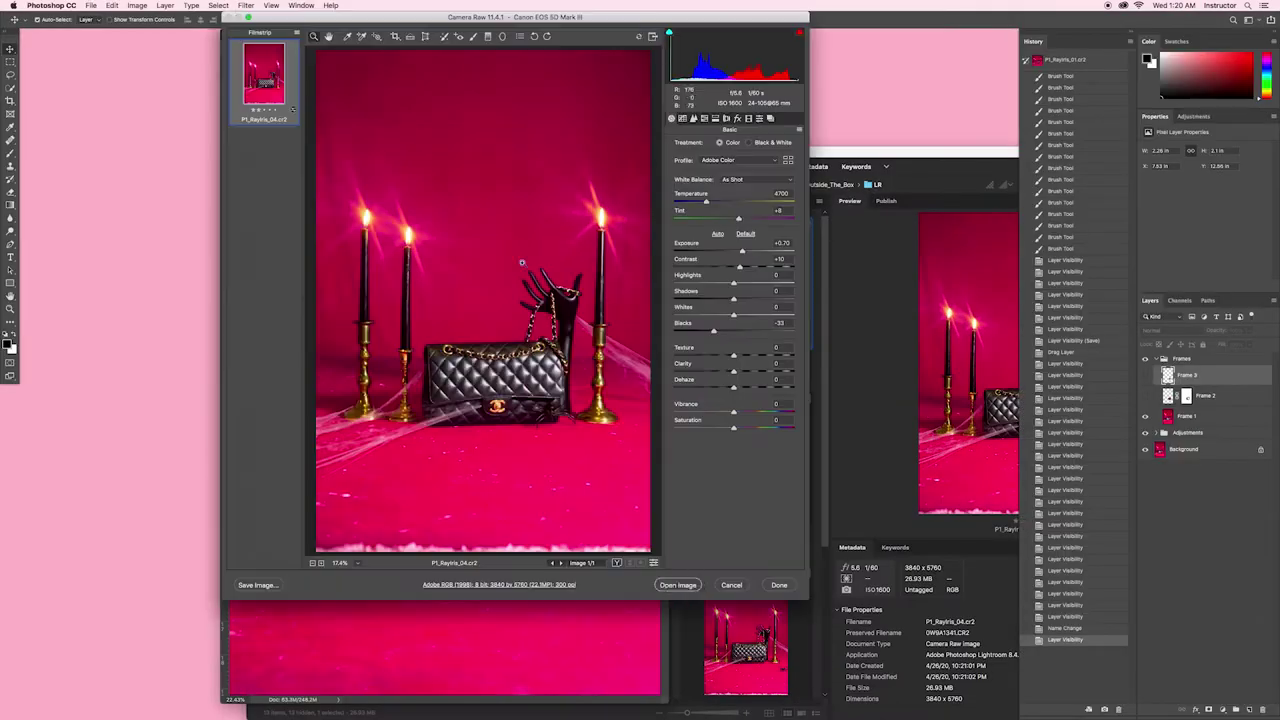
{"action": "left_click", "coordinate": [676, 585]}
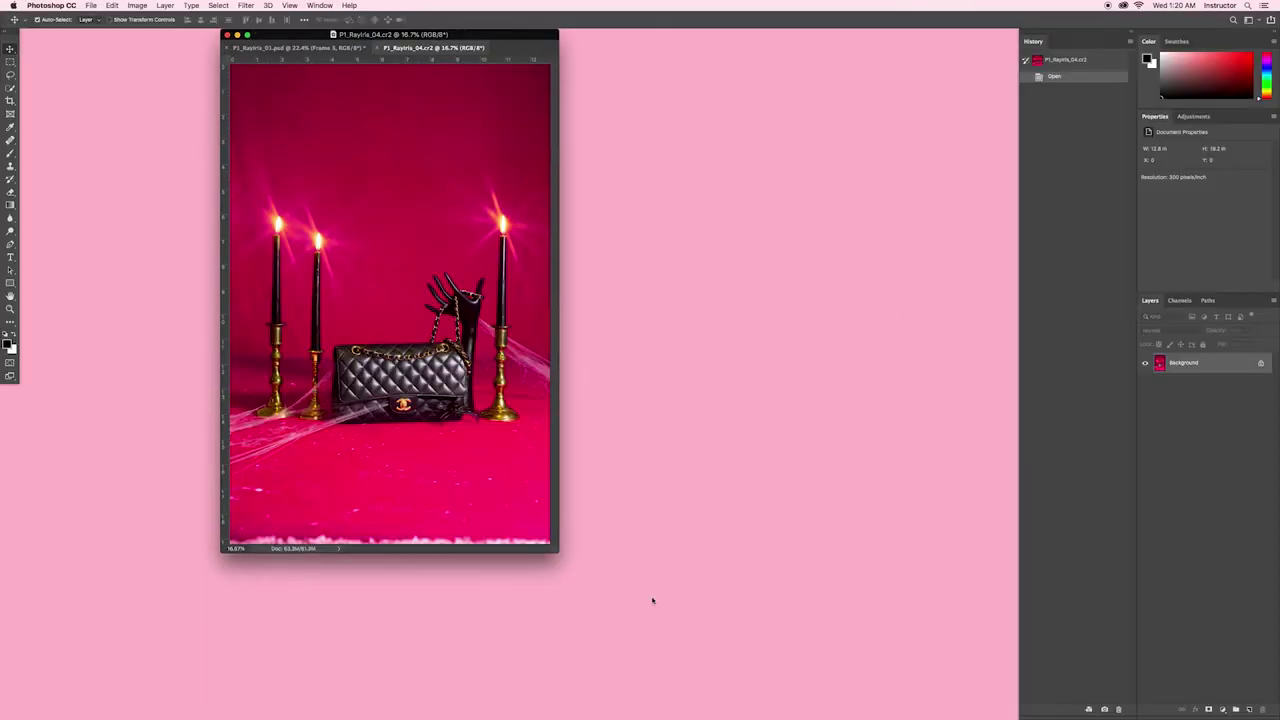
{"action": "key", "text": "super+0"}
{"action": "left_click_drag", "start_coordinate": [560, 530], "coordinate": [575, 468]}
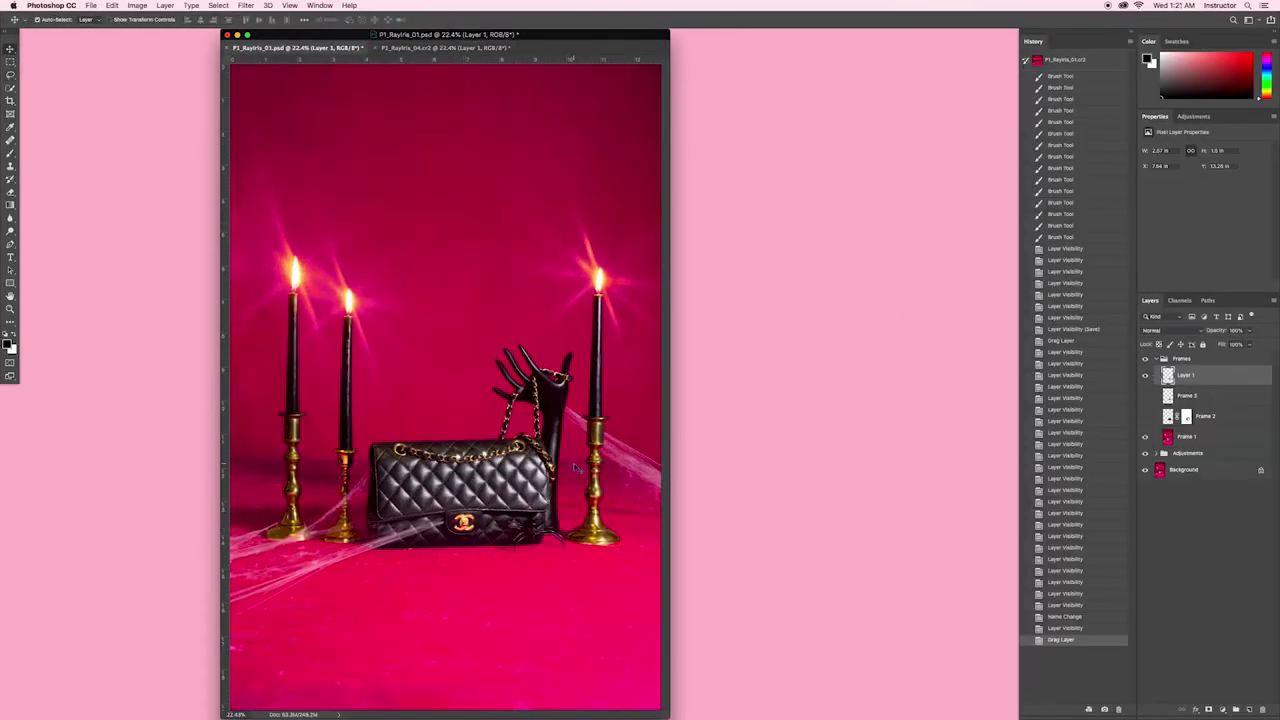
{"action": "key", "text": "super+comma"}
{"action": "key", "text": "super+comma"}
{"action": "key", "text": "super+comma"}
{"action": "key", "text": "super+comma"}
{"action": "key", "text": "super+comma"}
{"action": "key", "text": "super+comma"}
{"action": "key", "text": "super+comma"}
{"action": "key", "text": "super+comma"}
{"action": "key", "text": "super+comma"}
{"action": "key", "text": "super+comma"}
{"action": "key", "text": "super+1"}
{"action": "scroll", "coordinate": [445, 380], "scroll_direction": "down", "scroll_amount": 5}
{"action": "key", "text": "Up"}
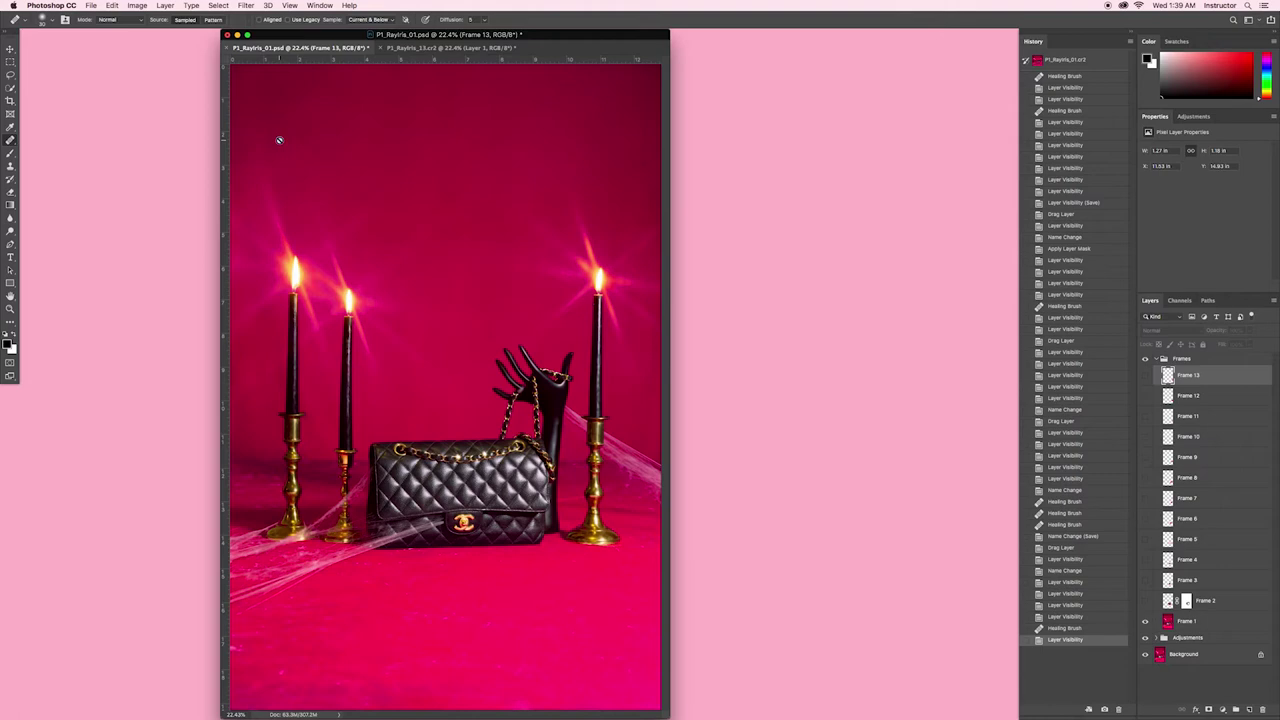
Step: Show the Timeline as a widened floating panel and convert it to frame animation
{"action": "left_click", "coordinate": [320, 6]}
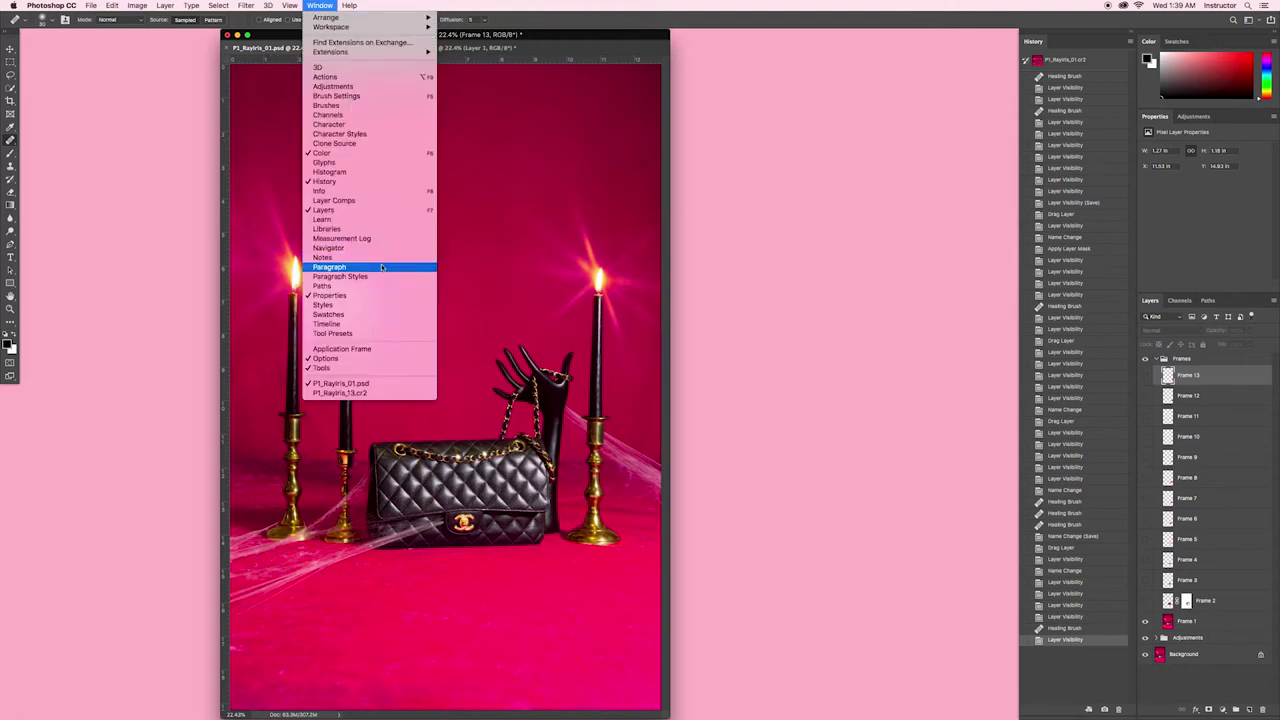
{"action": "left_click", "coordinate": [366, 323]}
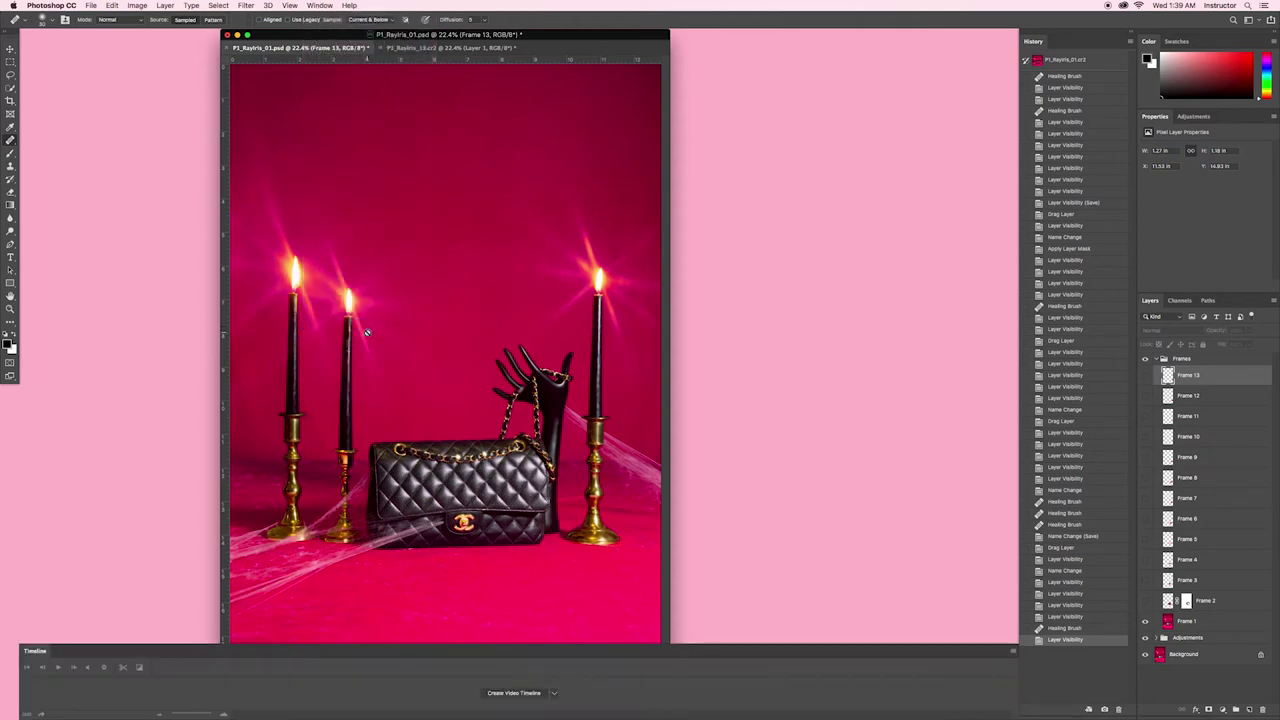
{"action": "left_click", "coordinate": [507, 692]}
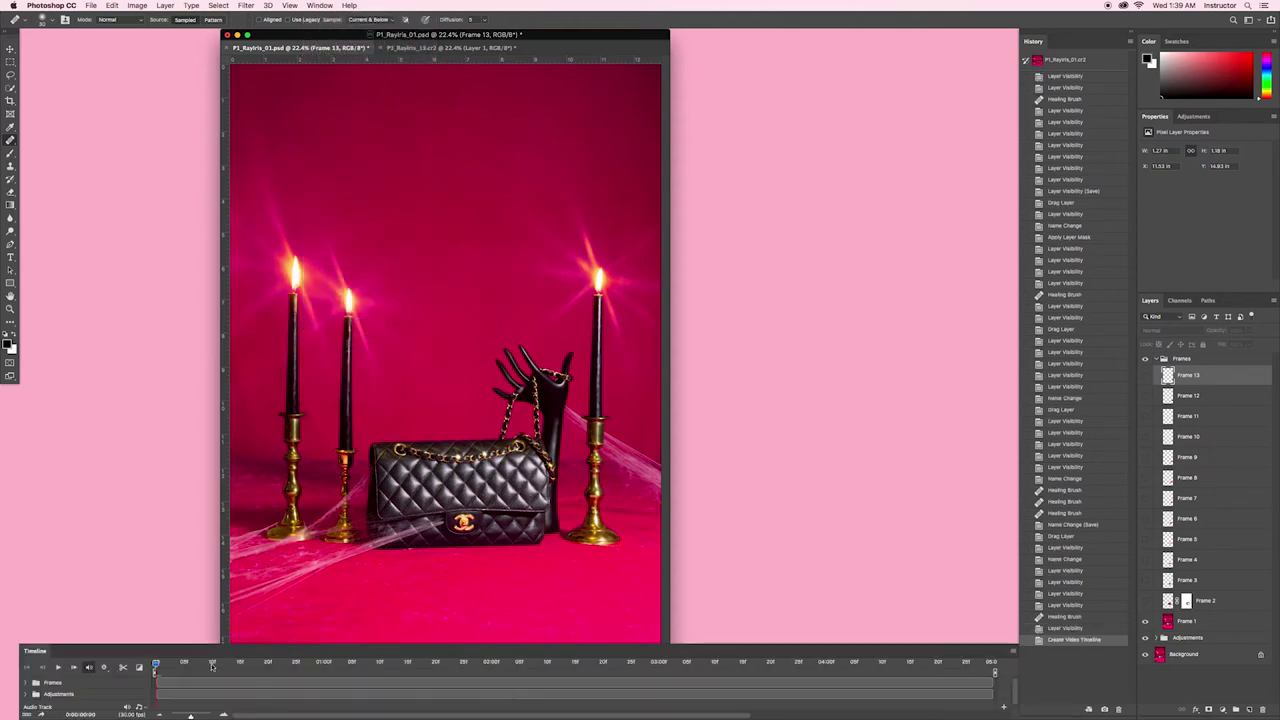
{"action": "left_click", "coordinate": [26, 715]}
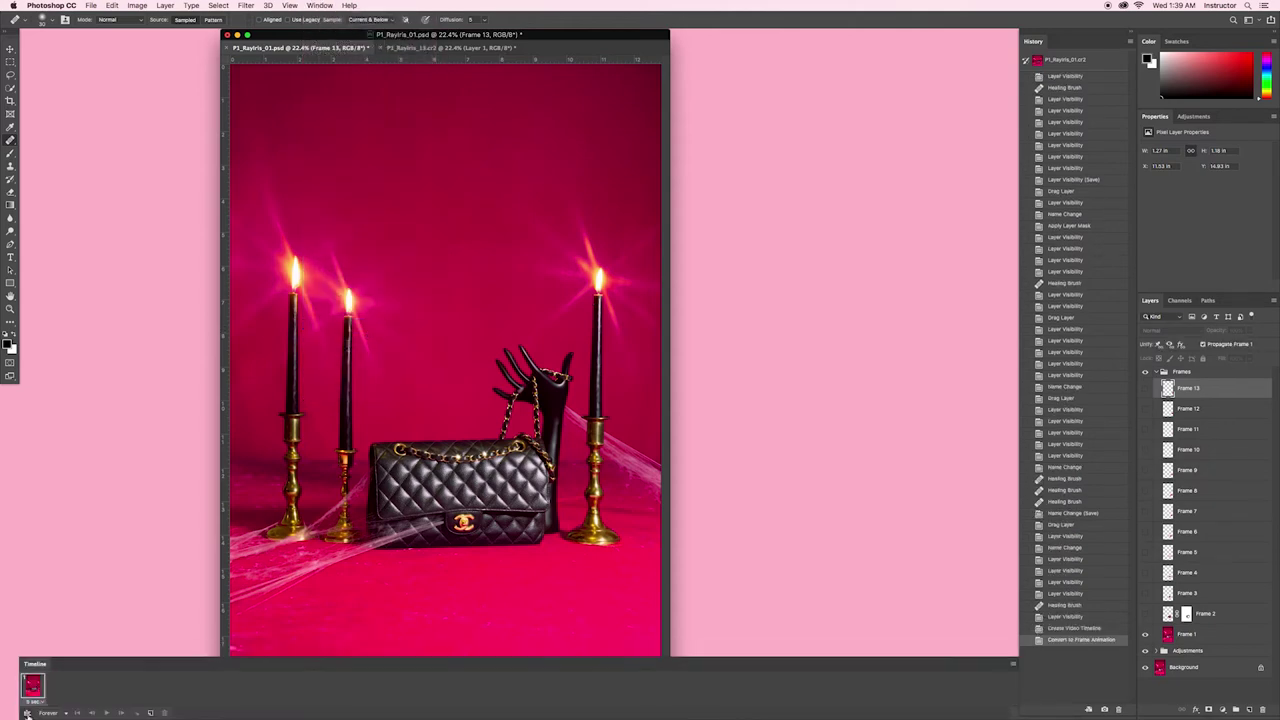
{"action": "left_click_drag", "start_coordinate": [66, 668], "coordinate": [251, 659]}
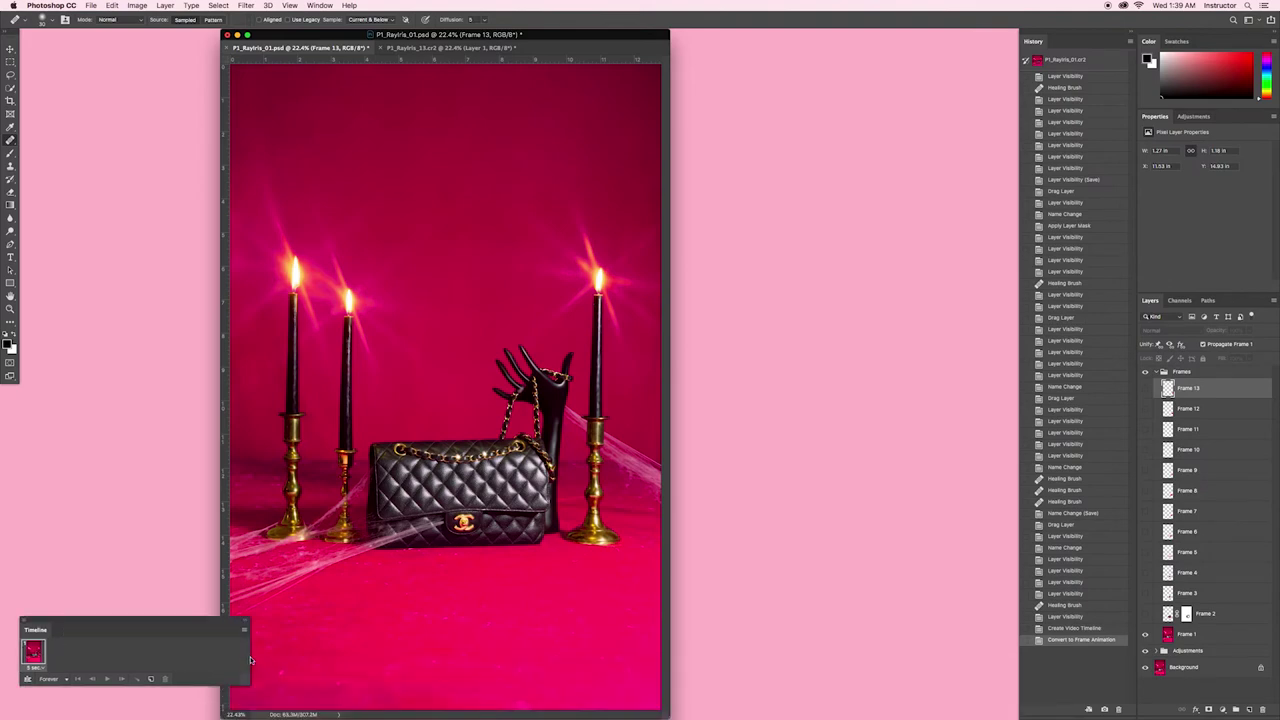
{"action": "left_click_drag", "start_coordinate": [250, 659], "coordinate": [582, 658]}
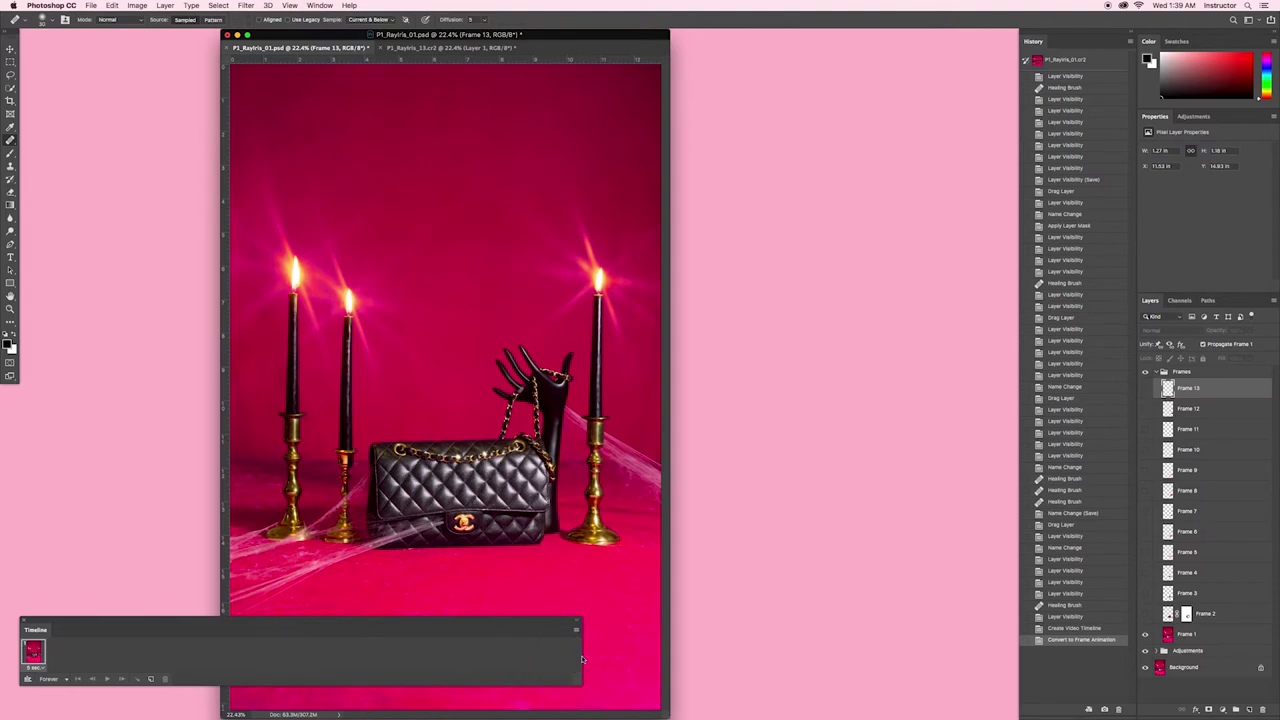
Step: Set looping to Forever and the frame delay to 0.1 sec, then select only Frame 1
{"action": "left_click", "coordinate": [53, 679]}
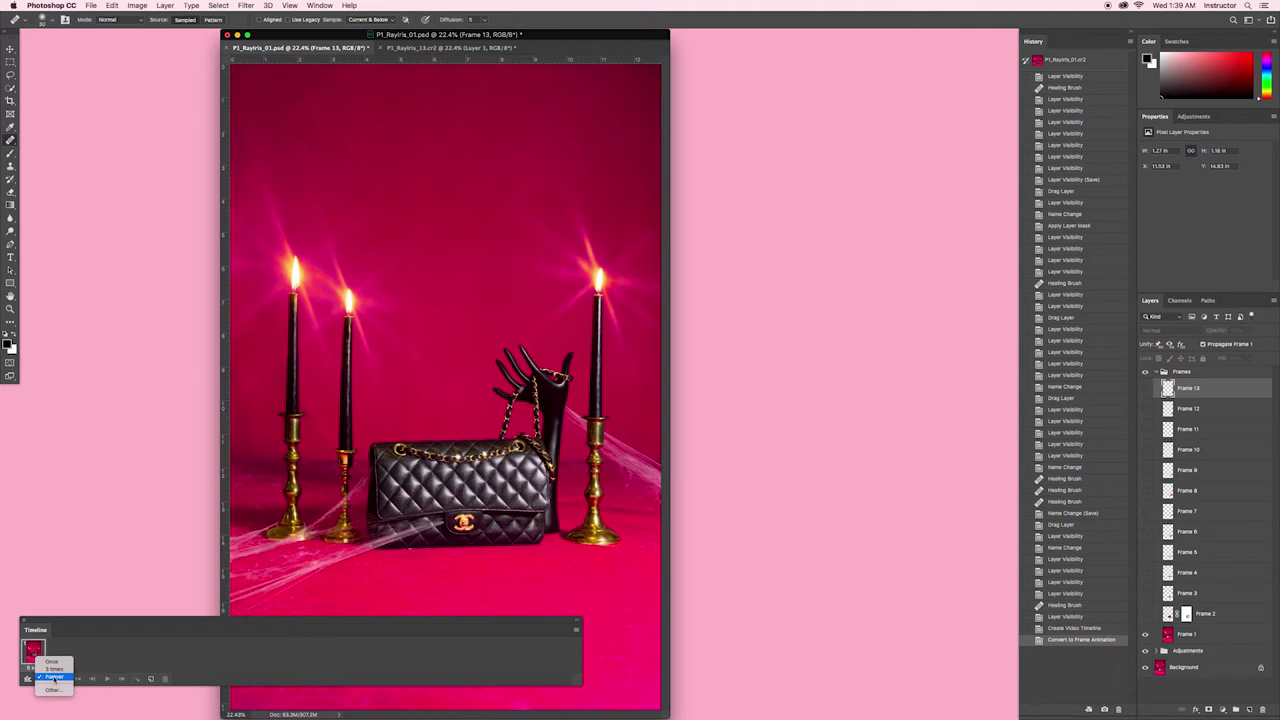
{"action": "left_click", "coordinate": [54, 679]}
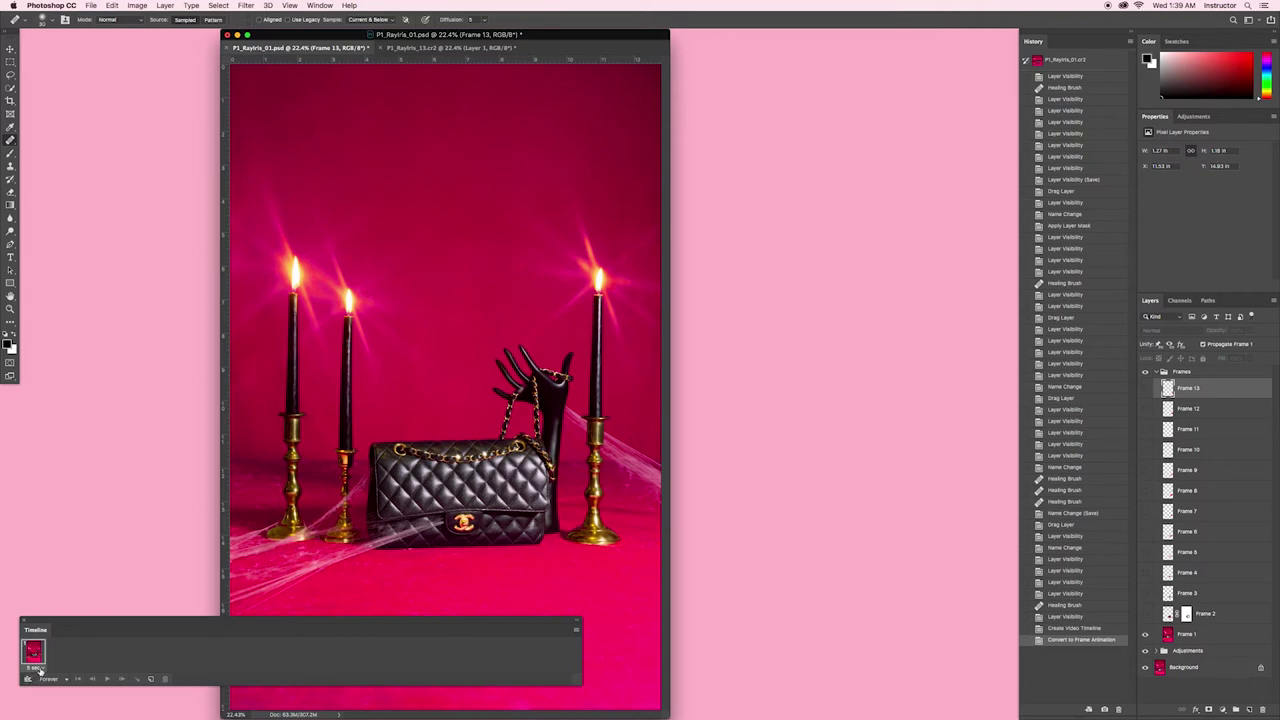
{"action": "left_click", "coordinate": [40, 670]}
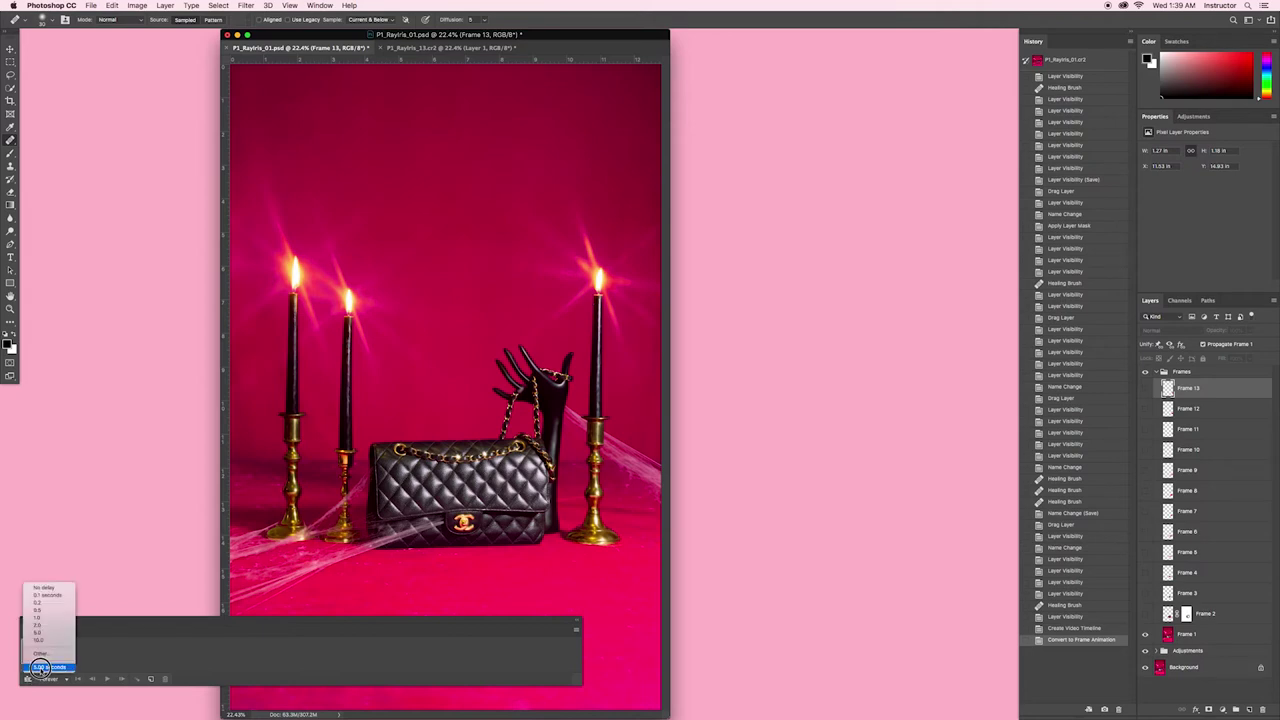
{"action": "left_click", "coordinate": [44, 610]}
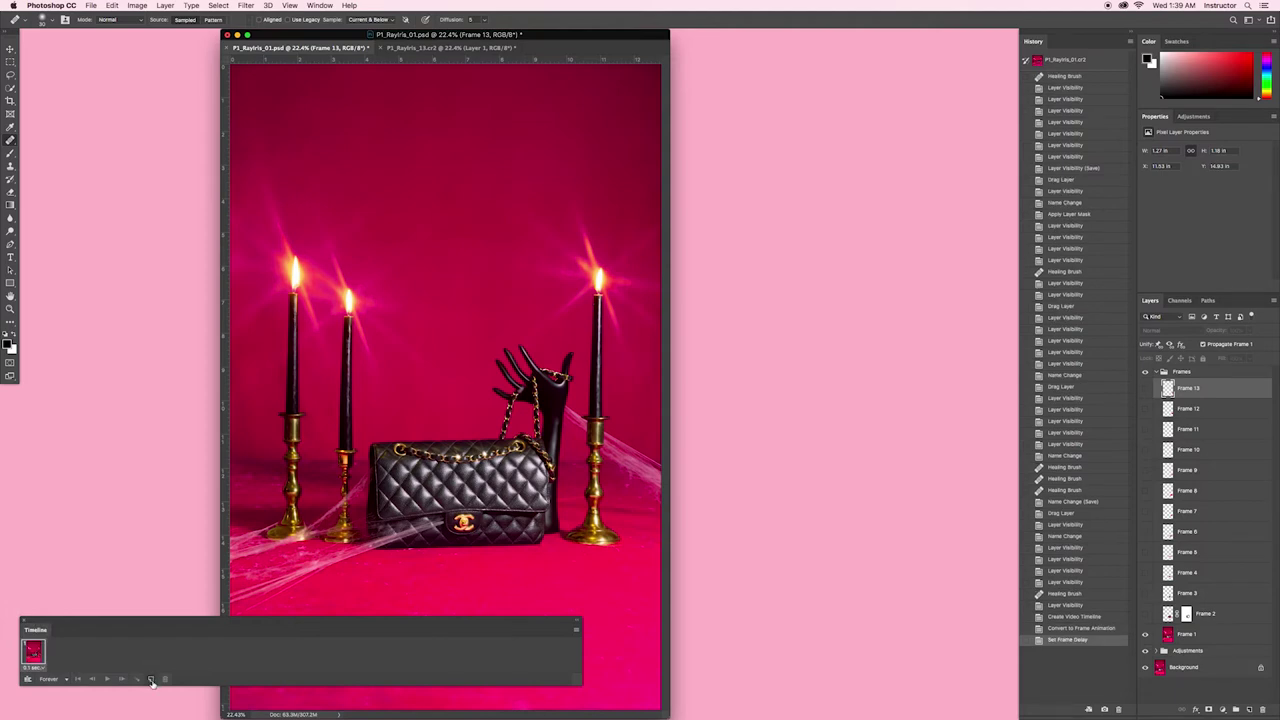
{"action": "left_click", "coordinate": [151, 681]}
{"action": "key", "text": "super+z"}
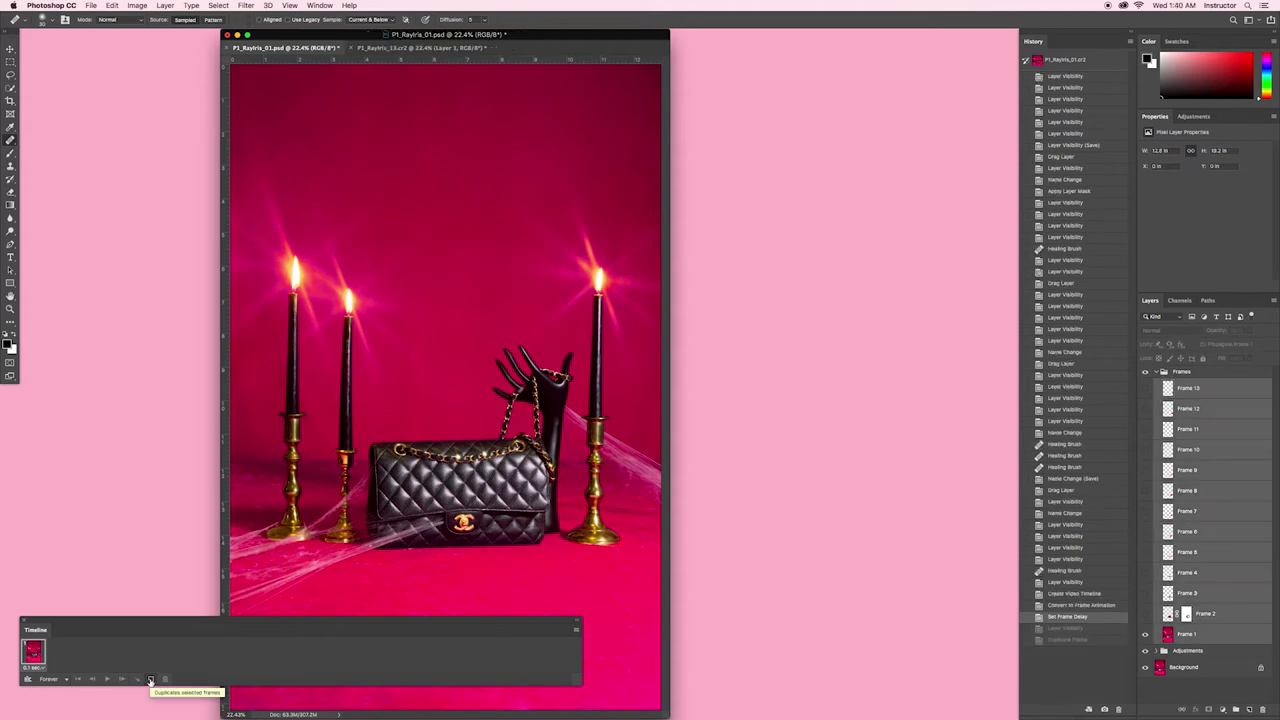
{"action": "left_click", "coordinate": [1190, 636]}
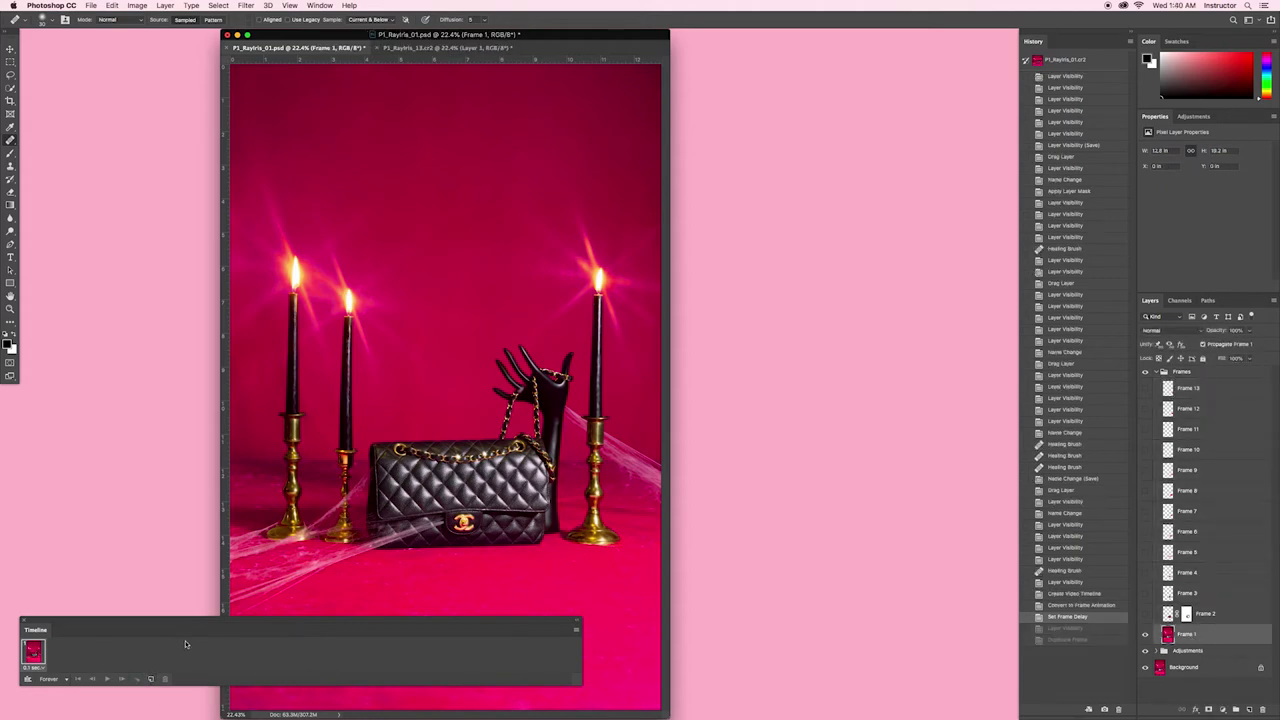
Step: Add animation frames 2 through 5, each showing only the next spider Frame layer
{"action": "left_click", "coordinate": [151, 679]}
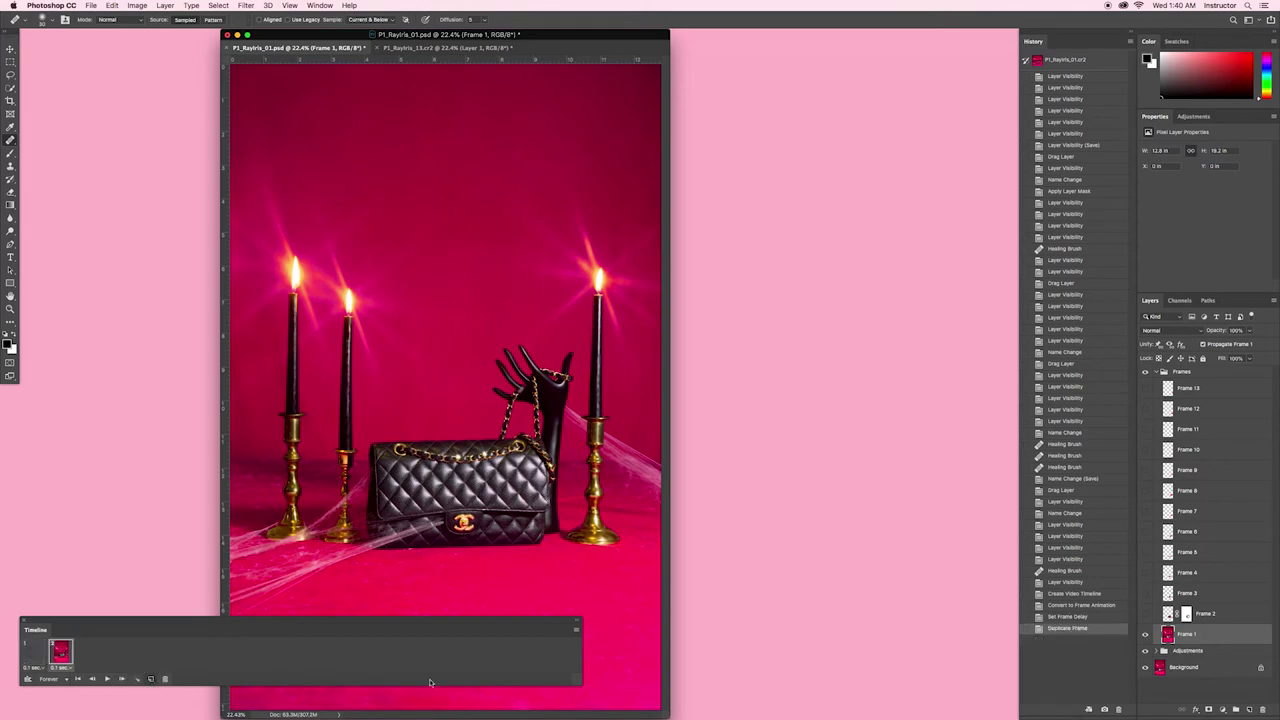
{"action": "left_click", "coordinate": [1145, 614]}
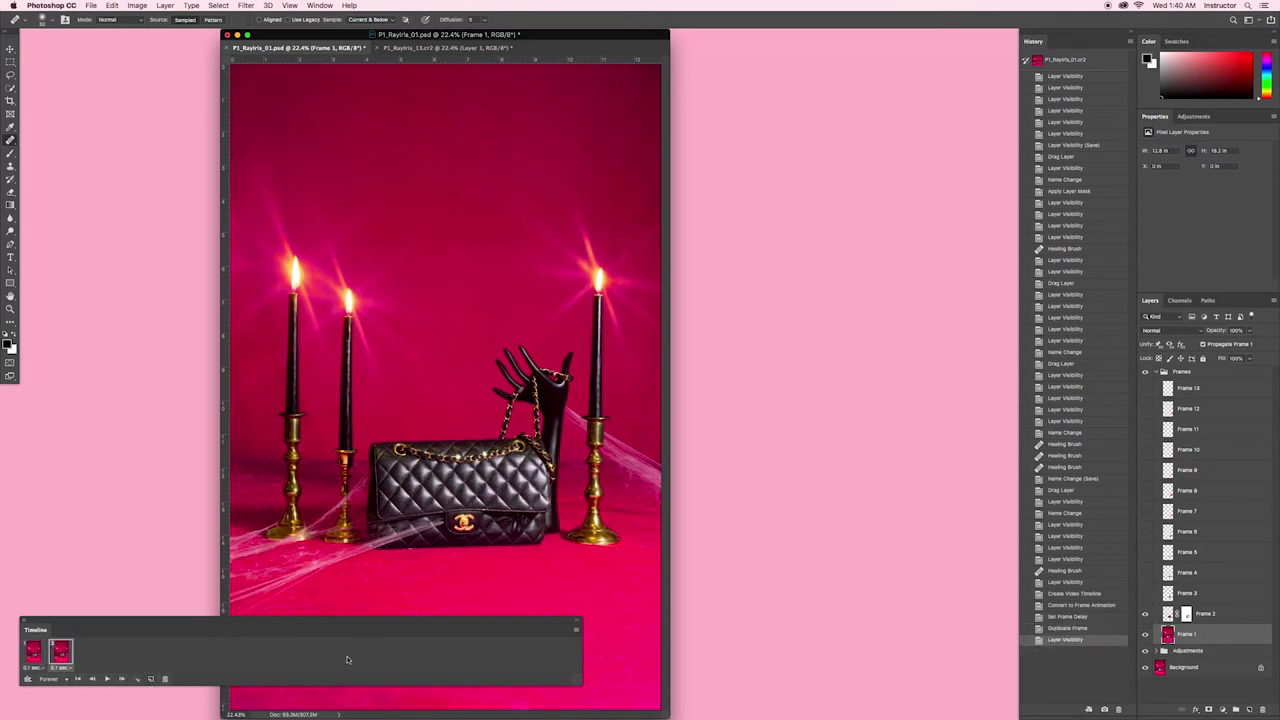
{"action": "left_click", "coordinate": [151, 680]}
{"action": "left_click", "coordinate": [1145, 614]}
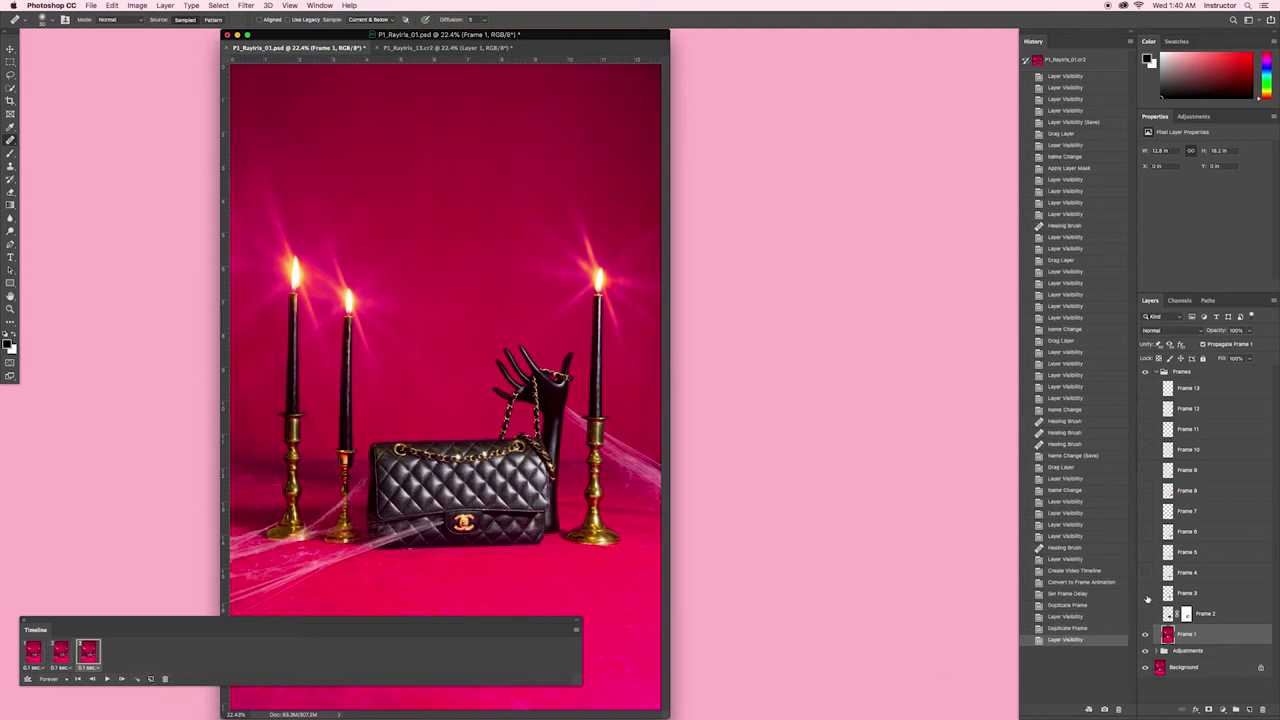
{"action": "left_click", "coordinate": [1145, 593]}
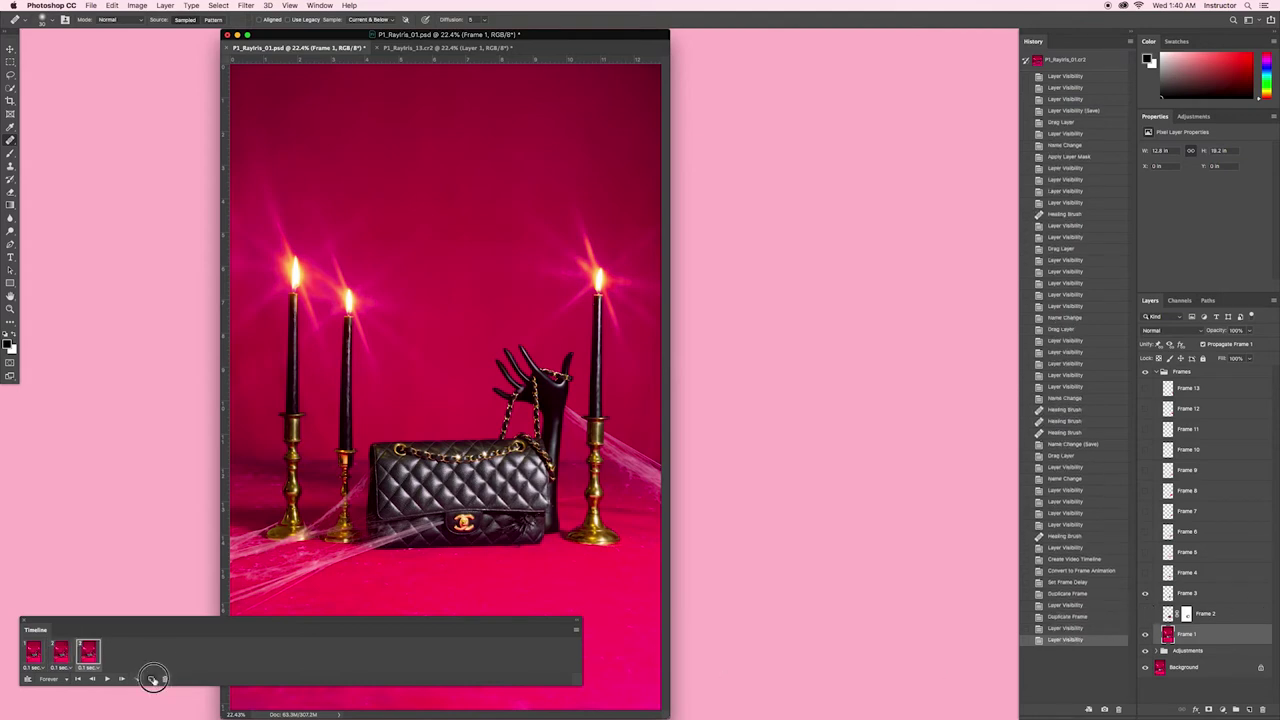
{"action": "left_click", "coordinate": [151, 679]}
{"action": "left_click", "coordinate": [1145, 593]}
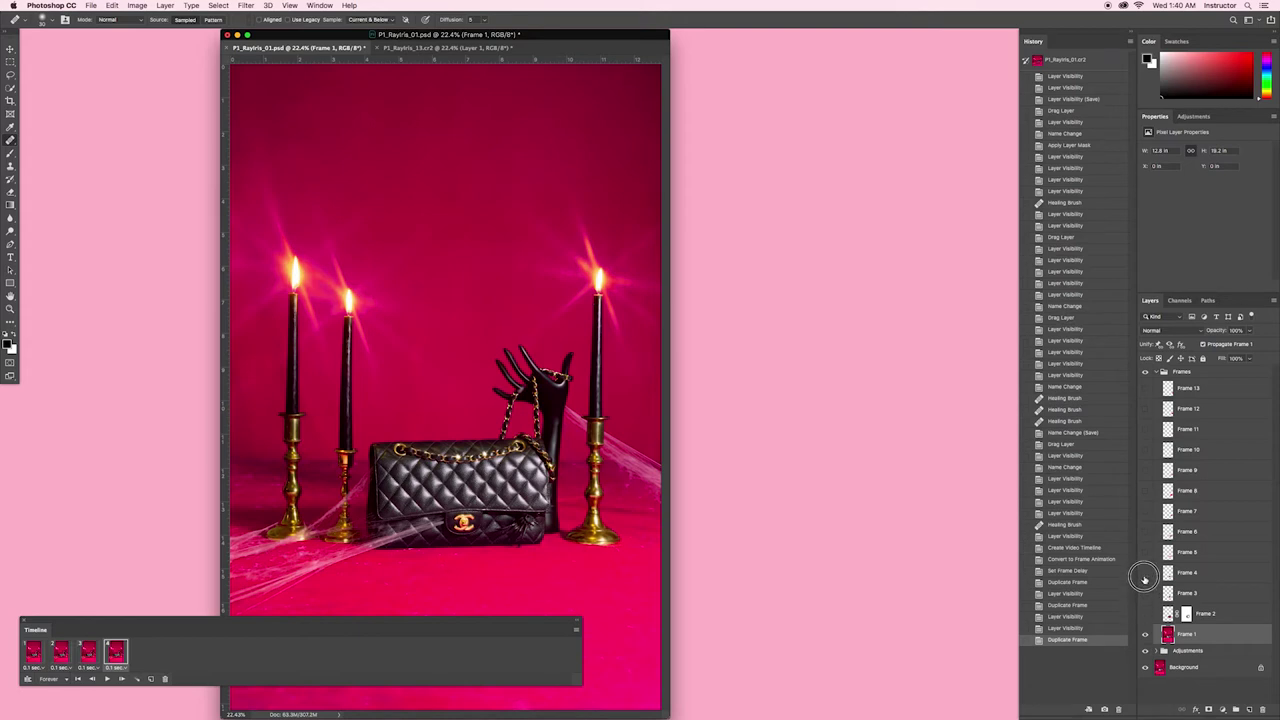
{"action": "left_click", "coordinate": [1145, 572]}
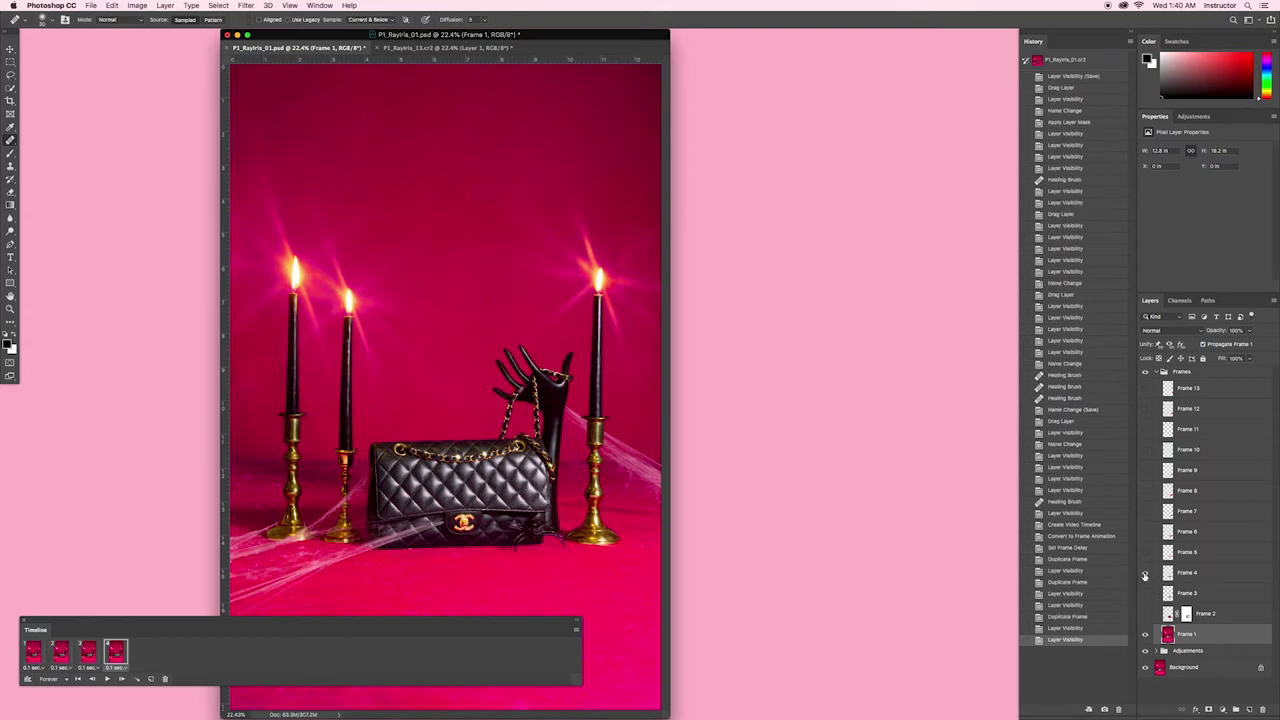
{"action": "left_click", "coordinate": [151, 679]}
{"action": "left_click", "coordinate": [1145, 572]}
{"action": "left_click", "coordinate": [1145, 552]}
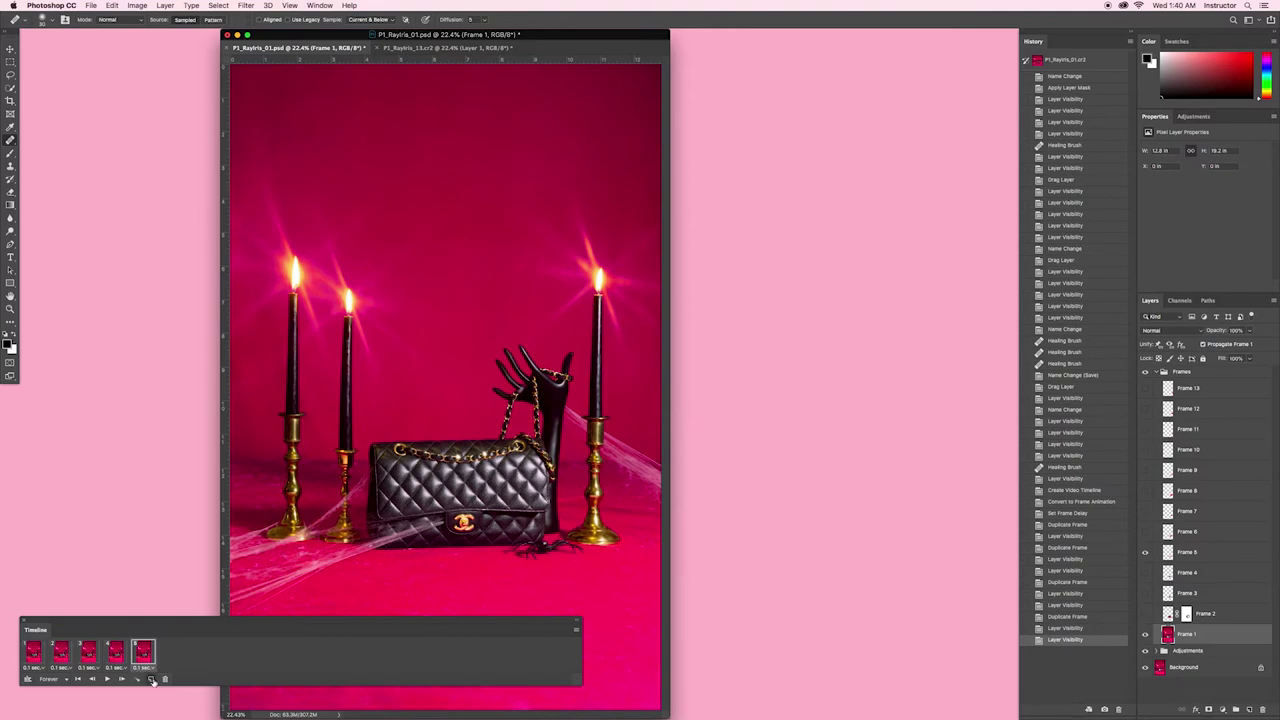
Step: Add frames 6 through 9, swapping visibility to the next spider layer for each
{"action": "left_click", "coordinate": [152, 680]}
{"action": "left_click", "coordinate": [1145, 552]}
{"action": "left_click", "coordinate": [1145, 531]}
{"action": "left_click", "coordinate": [151, 679]}
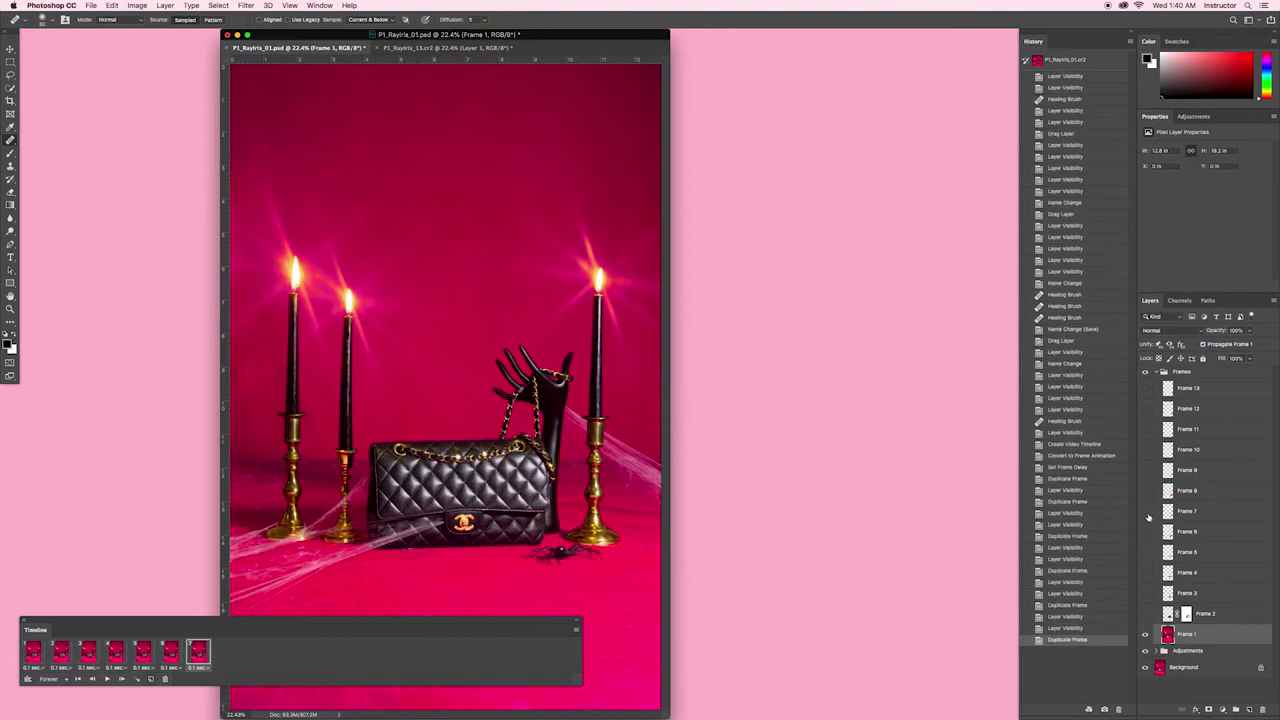
{"action": "left_click", "coordinate": [1145, 531]}
{"action": "left_click", "coordinate": [1145, 511]}
{"action": "left_click", "coordinate": [151, 679]}
{"action": "left_click", "coordinate": [1145, 490]}
{"action": "left_click", "coordinate": [151, 679]}
{"action": "left_click", "coordinate": [1145, 490]}
{"action": "left_click", "coordinate": [1145, 469]}
Step: Add frames 10 through 13 so the last frame shows the Frame 13 spider layer
{"action": "left_click", "coordinate": [151, 679]}
{"action": "left_click", "coordinate": [1145, 469]}
{"action": "left_click", "coordinate": [1145, 449]}
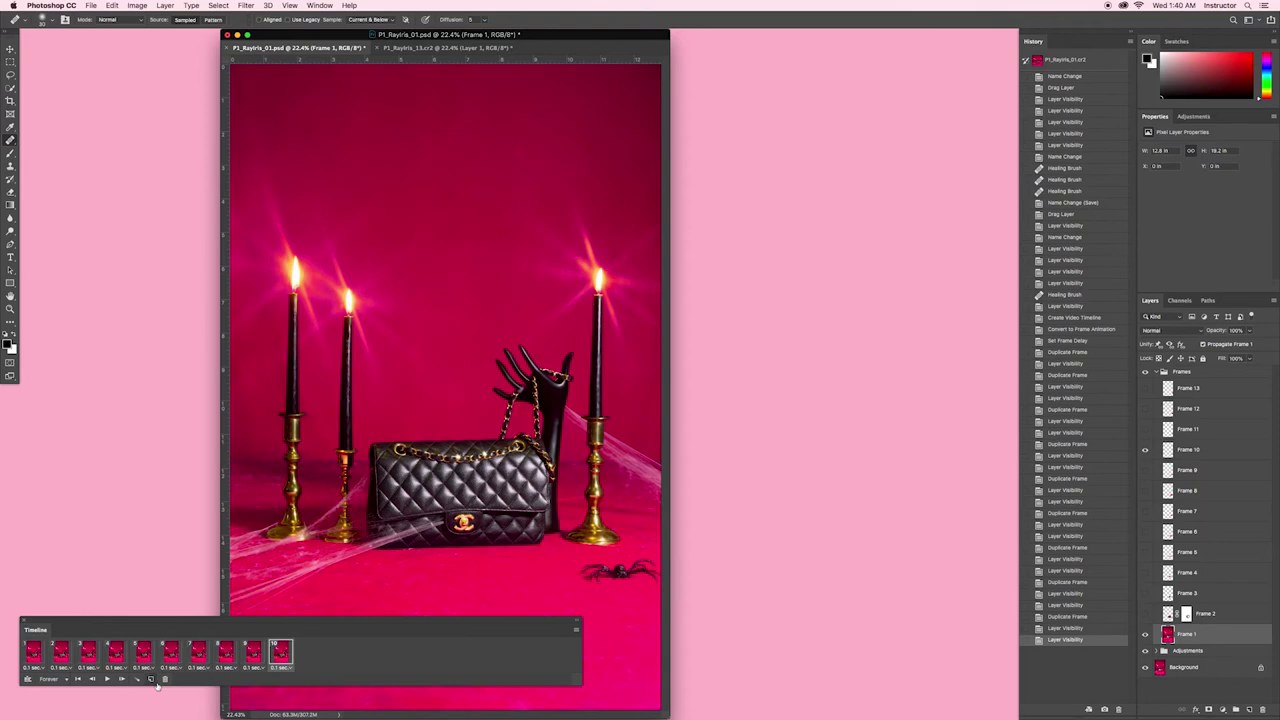
{"action": "left_click", "coordinate": [151, 679]}
{"action": "left_click", "coordinate": [1145, 428]}
{"action": "left_click", "coordinate": [151, 679]}
{"action": "left_click", "coordinate": [1145, 408]}
{"action": "left_click", "coordinate": [1145, 428]}
{"action": "left_click", "coordinate": [151, 679]}
{"action": "left_click", "coordinate": [1145, 408]}
{"action": "left_click", "coordinate": [1145, 388]}
Step: Play the 13-frame spider animation, check frame 7, and replay it
{"action": "left_click", "coordinate": [107, 679]}
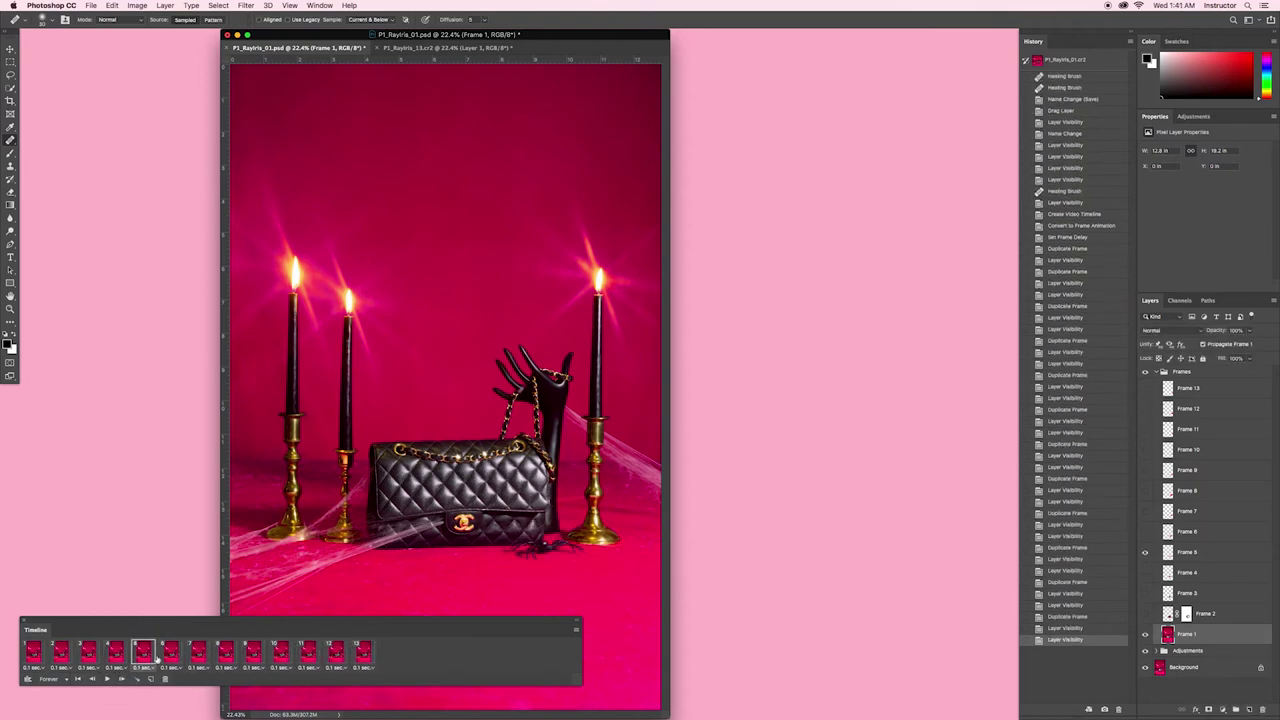
{"action": "left_click", "coordinate": [167, 661]}
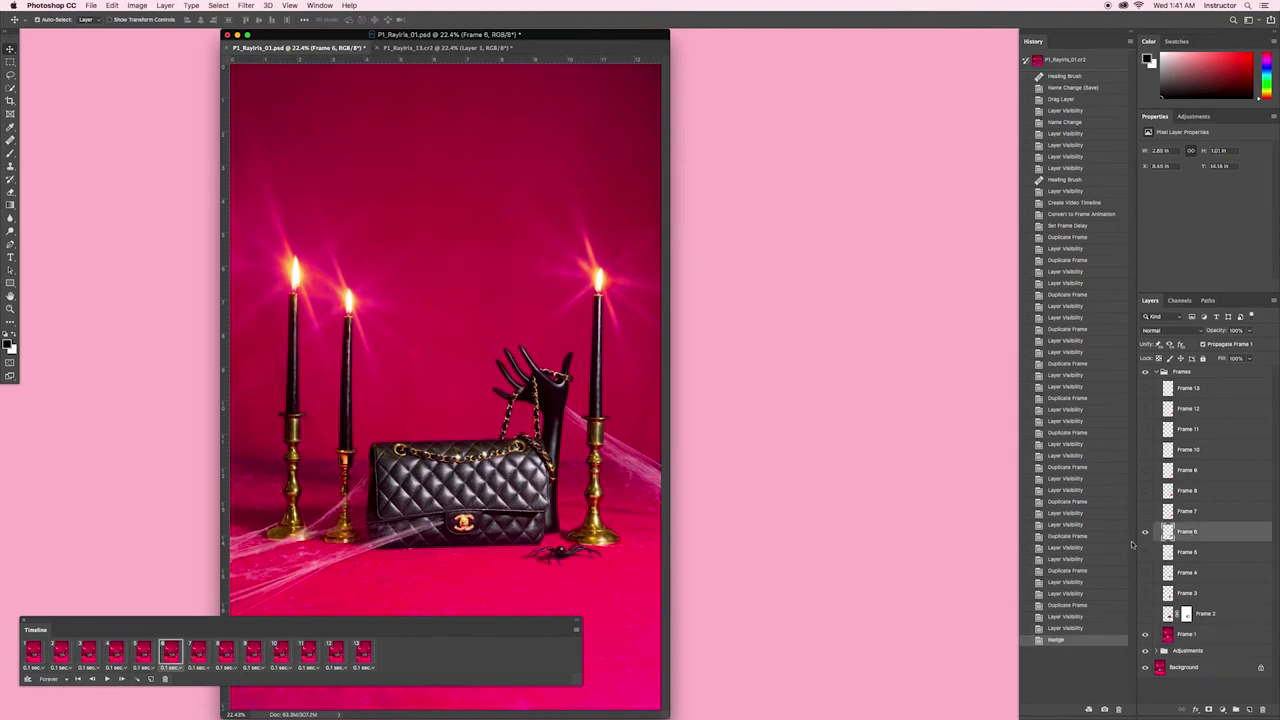
{"action": "left_click", "coordinate": [199, 655]}
{"action": "left_click", "coordinate": [107, 679]}
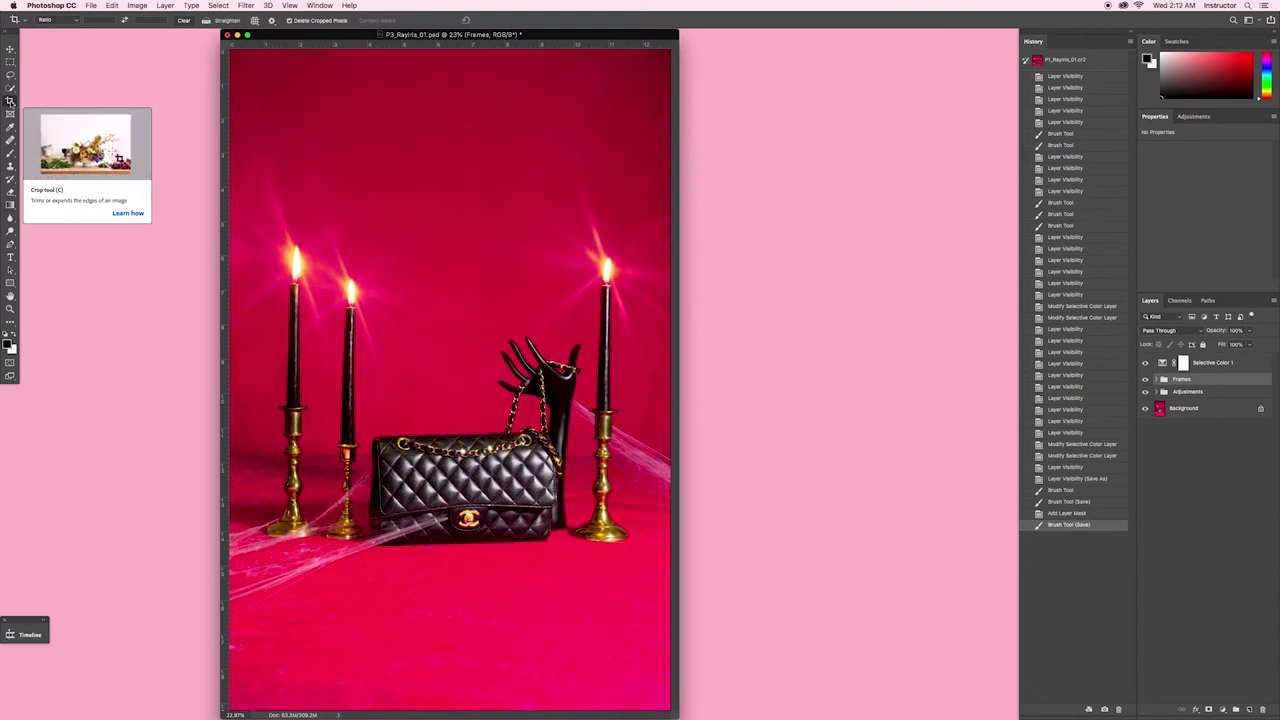
Step: Crop the canvas to the 4:5 (8:10) preset with the image shifted up, then preview the animation
{"action": "left_click", "coordinate": [10, 101]}
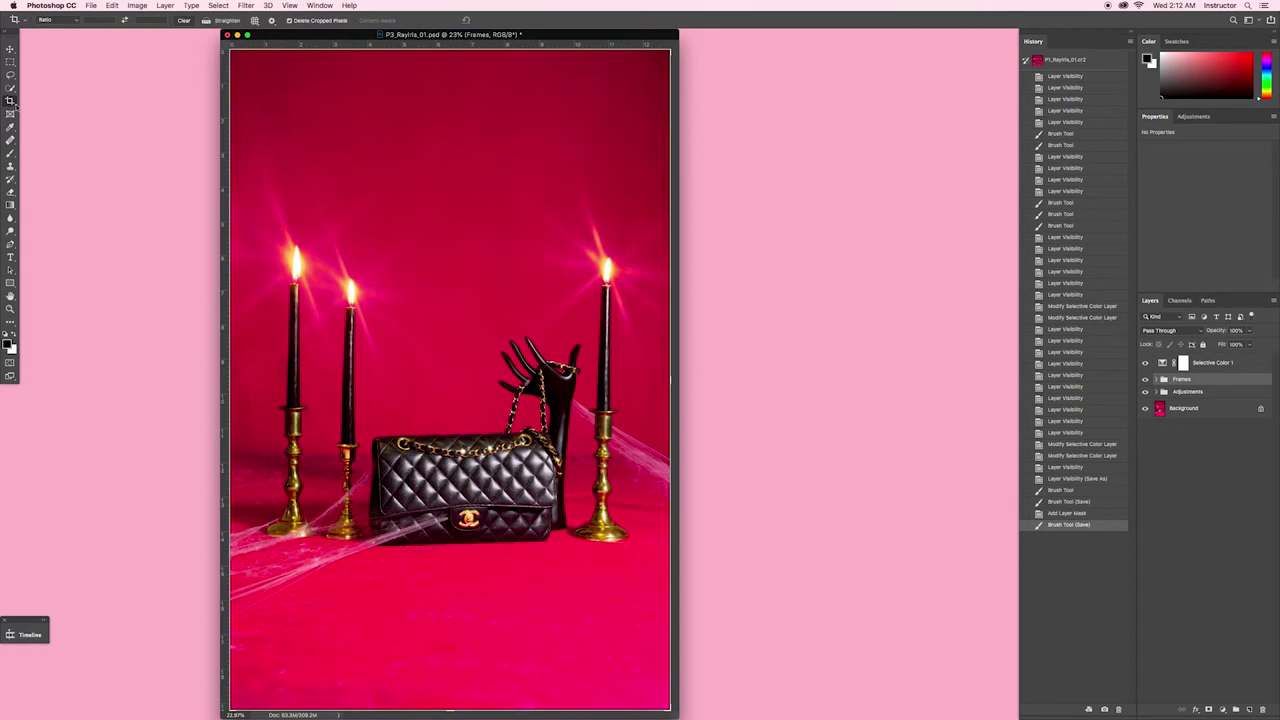
{"action": "left_click", "coordinate": [74, 21]}
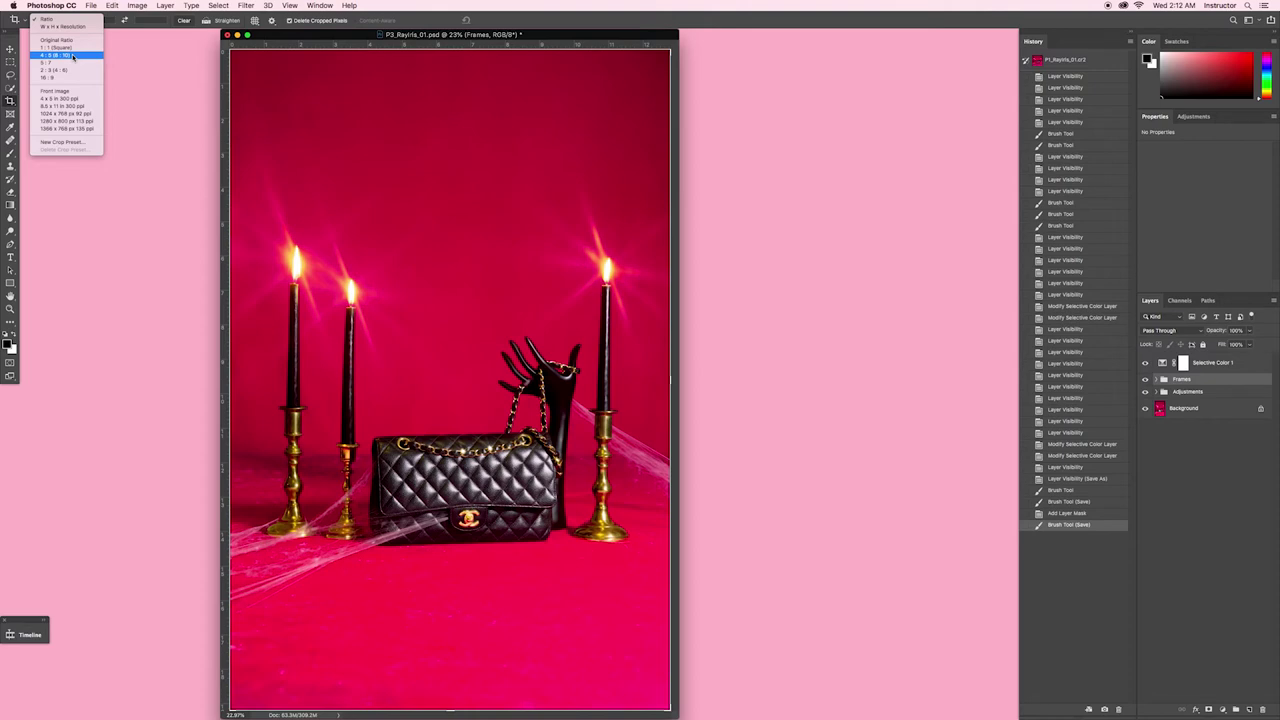
{"action": "left_click", "coordinate": [72, 56]}
{"action": "left_click_drag", "start_coordinate": [417, 414], "coordinate": [434, 357]}
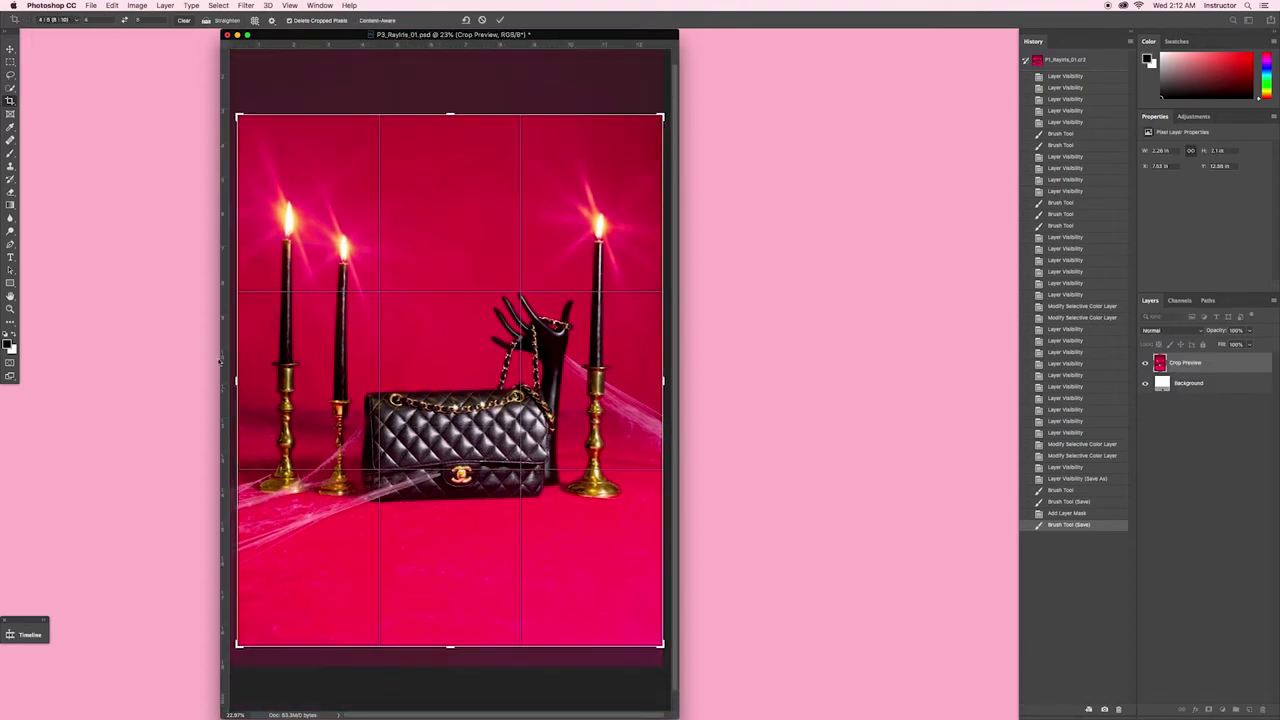
{"action": "key", "text": "Return"}
{"action": "left_click", "coordinate": [30, 634]}
{"action": "left_click", "coordinate": [86, 679]}
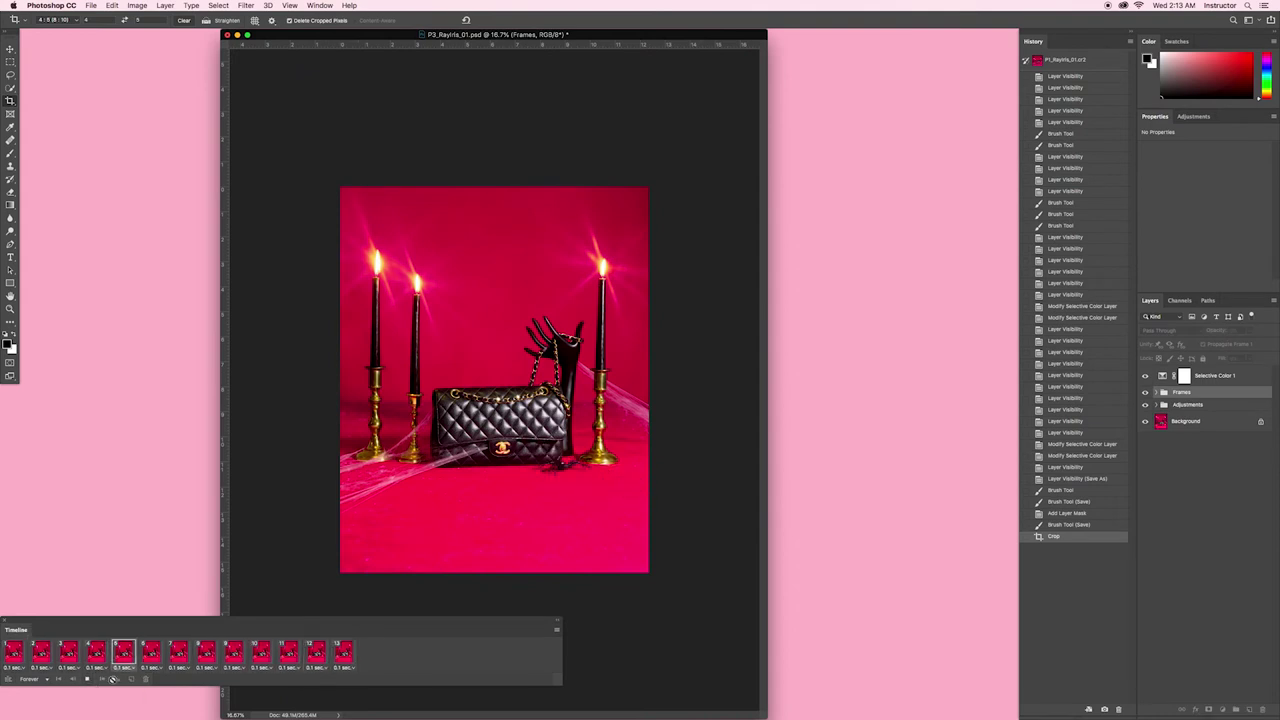
Step: Save a copy as P3_RayIris_01_CROP.psd, accepting Maximize Compatibility
{"action": "left_click", "coordinate": [86, 679]}
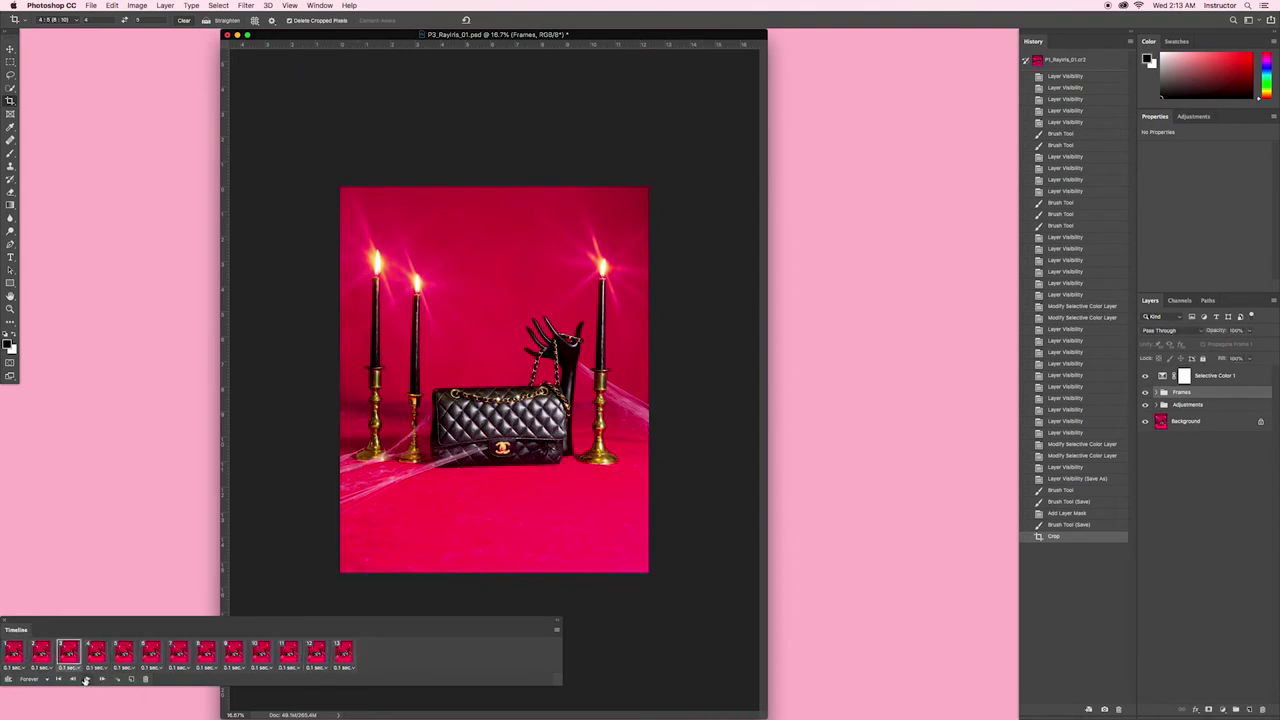
{"action": "left_click", "coordinate": [90, 5]}
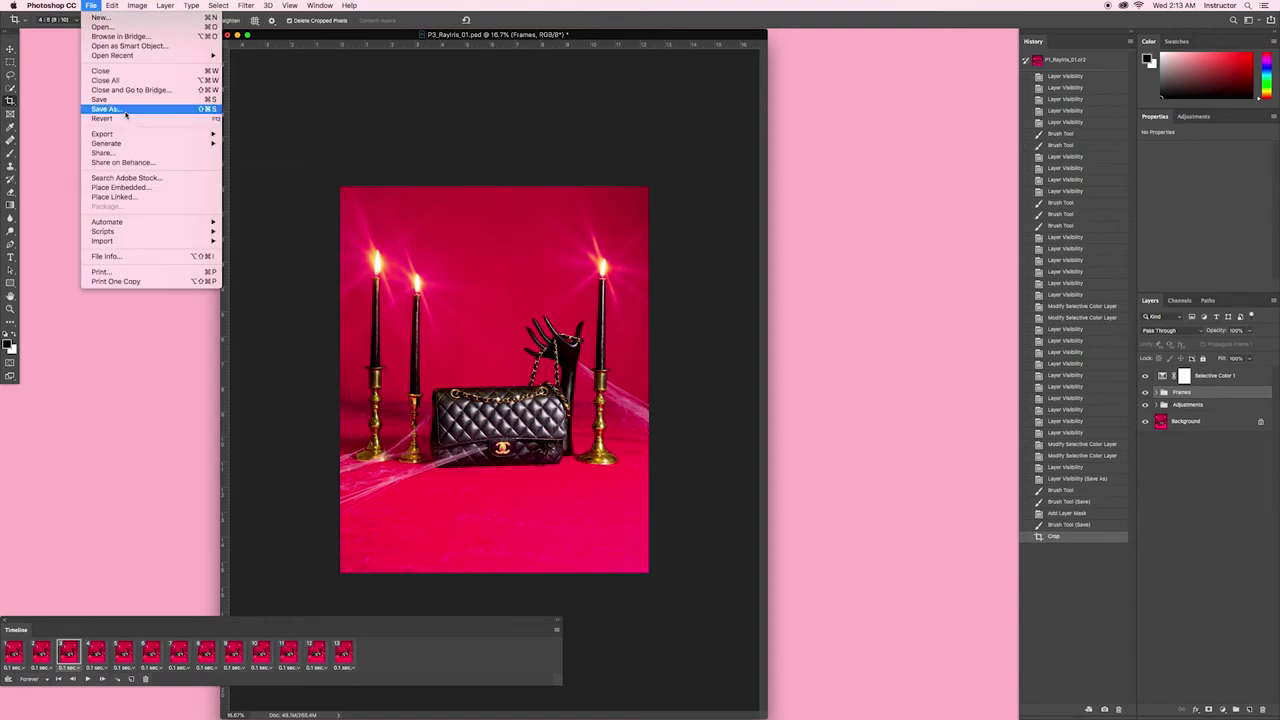
{"action": "left_click", "coordinate": [125, 110]}
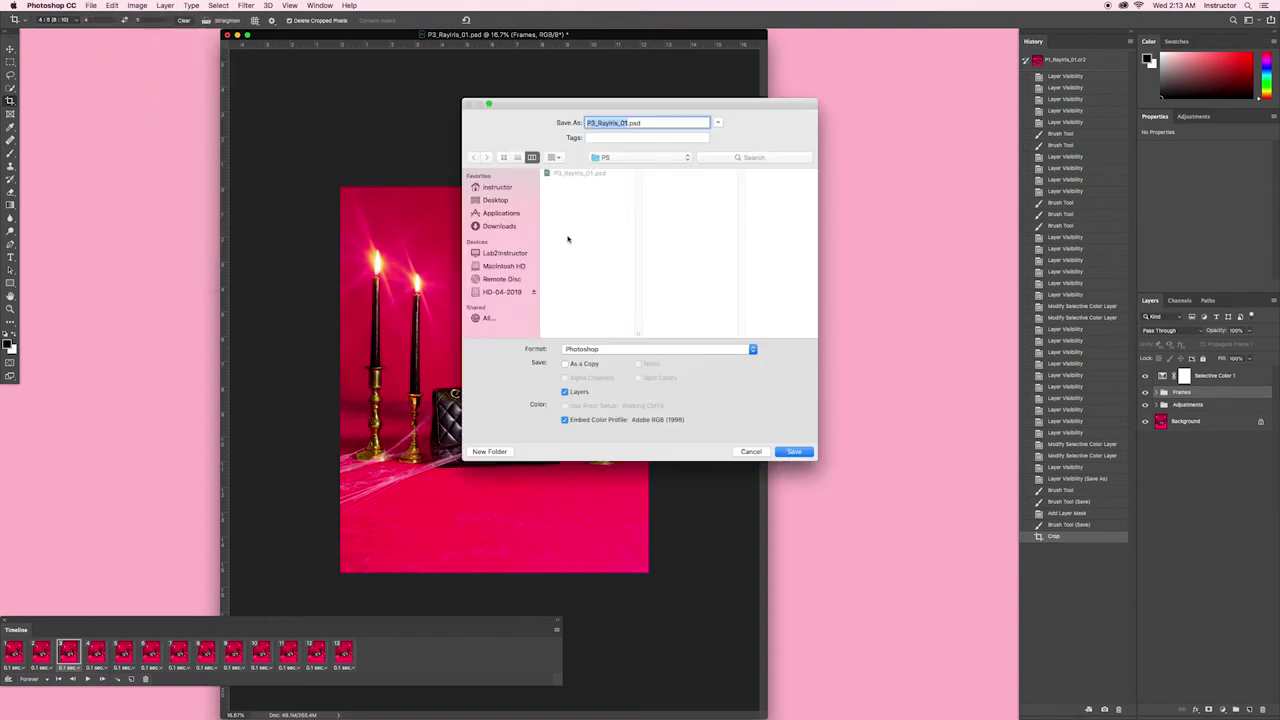
{"action": "key", "text": "Right"}
{"action": "type", "text": "_CROP"}
{"action": "left_click", "coordinate": [796, 453]}
{"action": "left_click", "coordinate": [763, 334]}
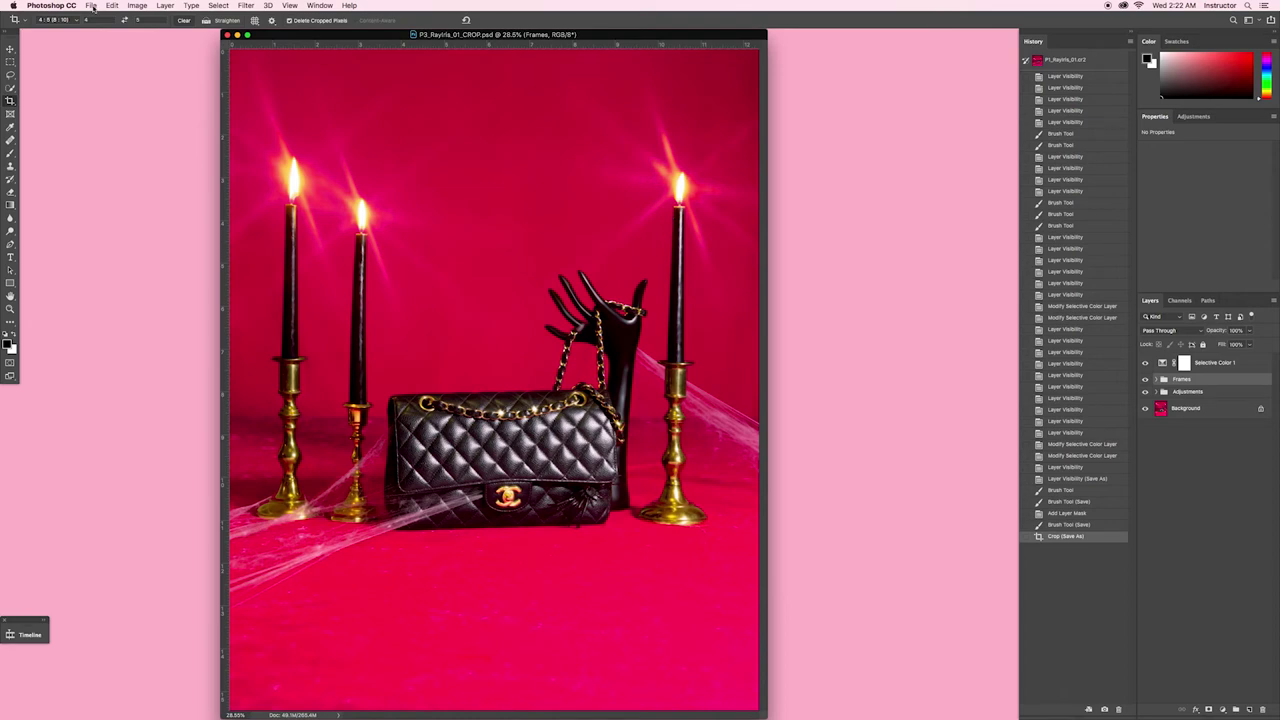
Step: Convert to the sRGB IEC61966-2.1 profile with Flatten Image unchecked
{"action": "left_click", "coordinate": [112, 6]}
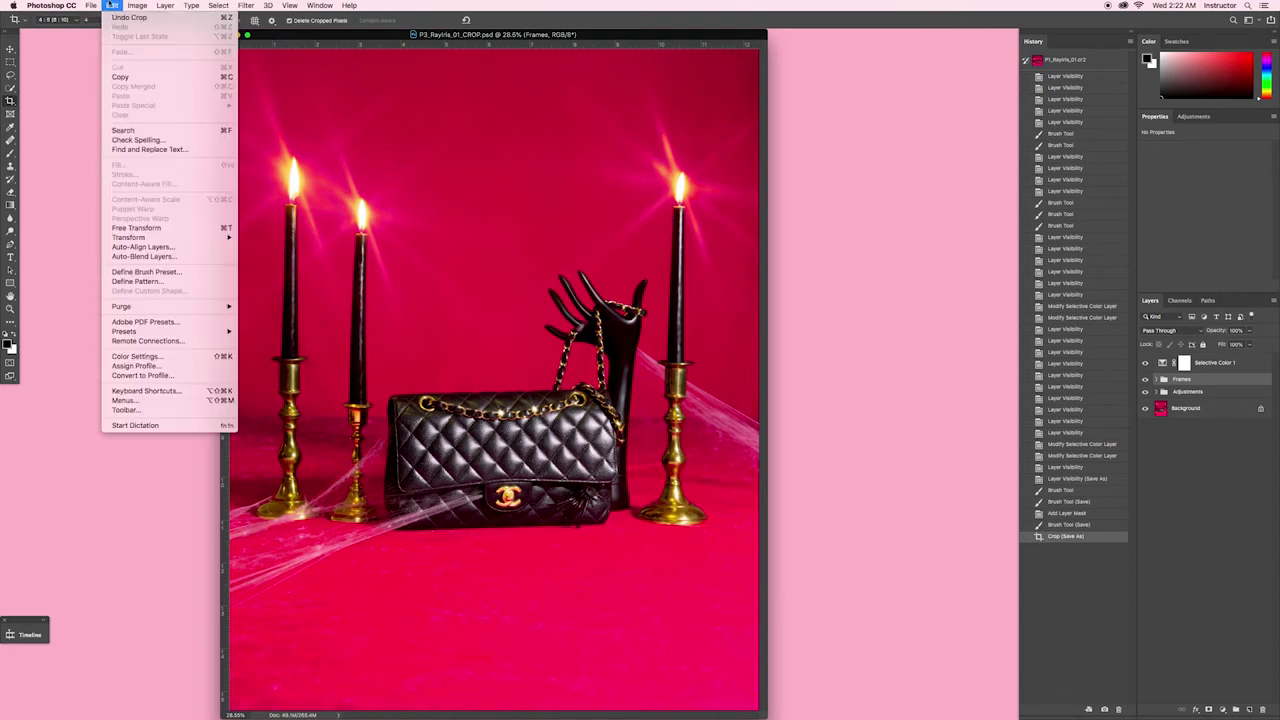
{"action": "left_click", "coordinate": [158, 375]}
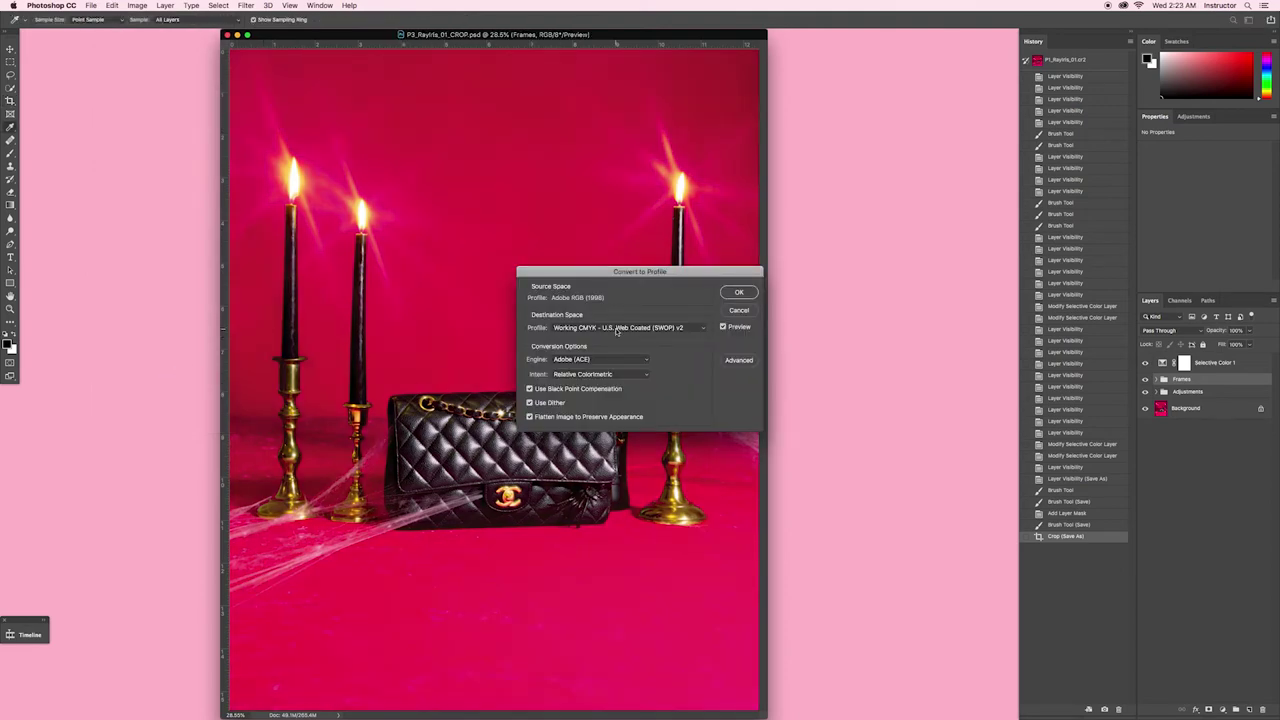
{"action": "left_click", "coordinate": [618, 328]}
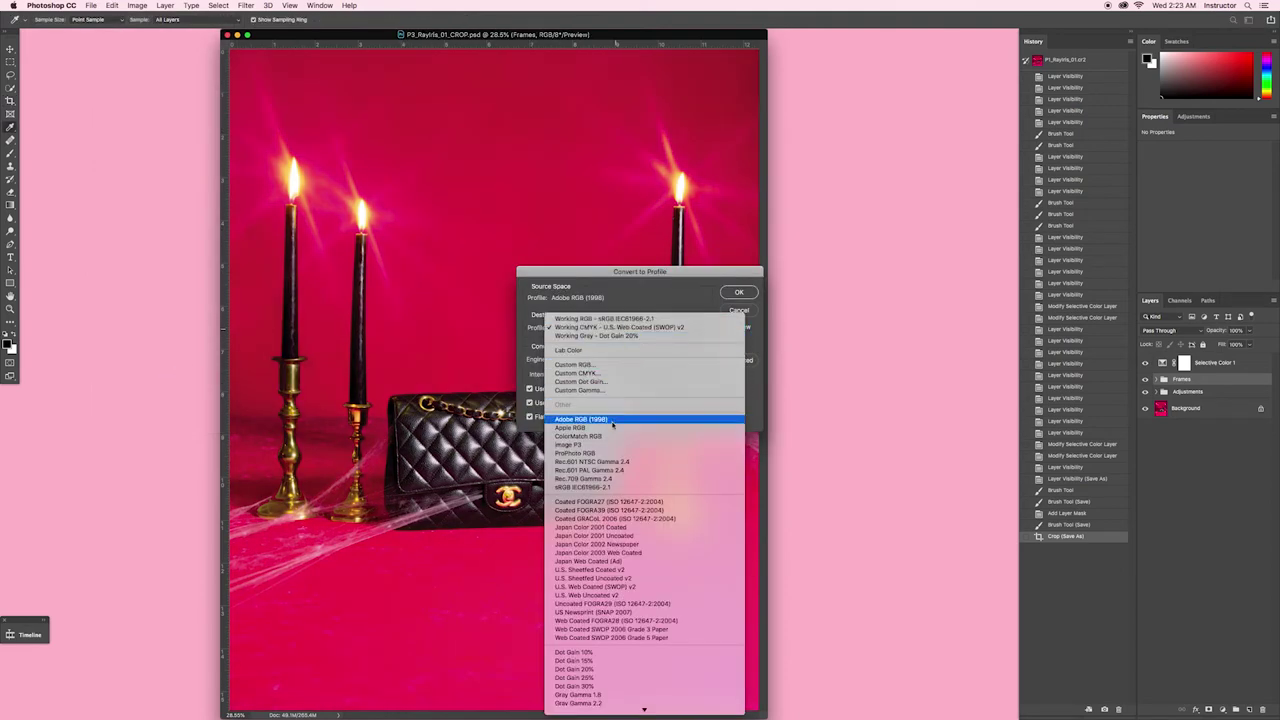
{"action": "left_click", "coordinate": [620, 487]}
{"action": "left_click", "coordinate": [530, 417]}
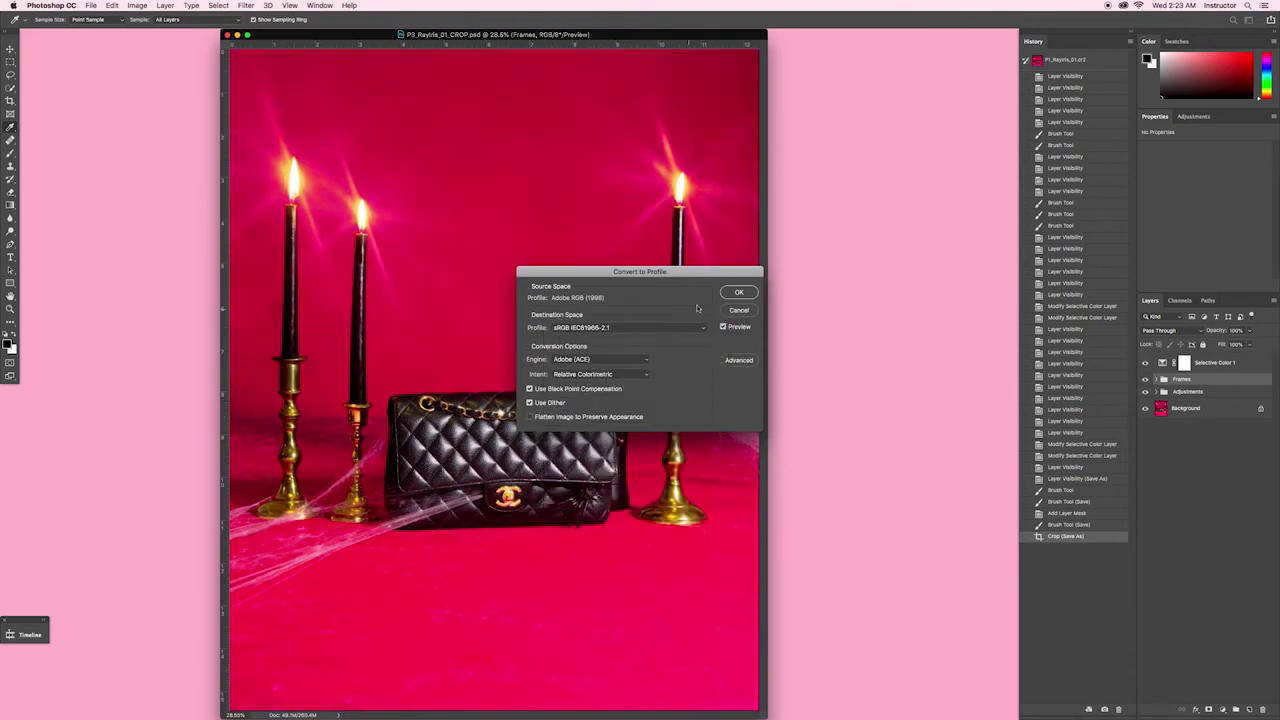
{"action": "left_click", "coordinate": [735, 294]}
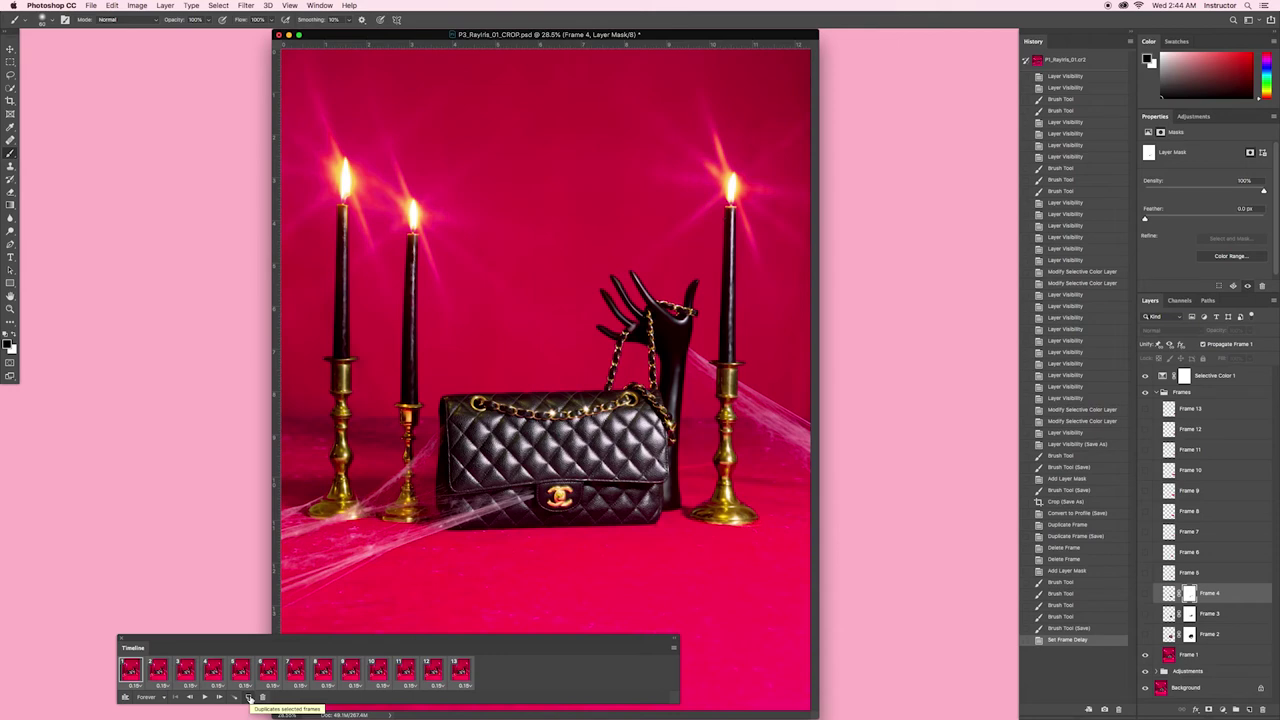
Step: Duplicate all 13 frames twice to get 39 frames, then scroll the timeline back to the start
{"action": "left_click", "coordinate": [249, 697]}
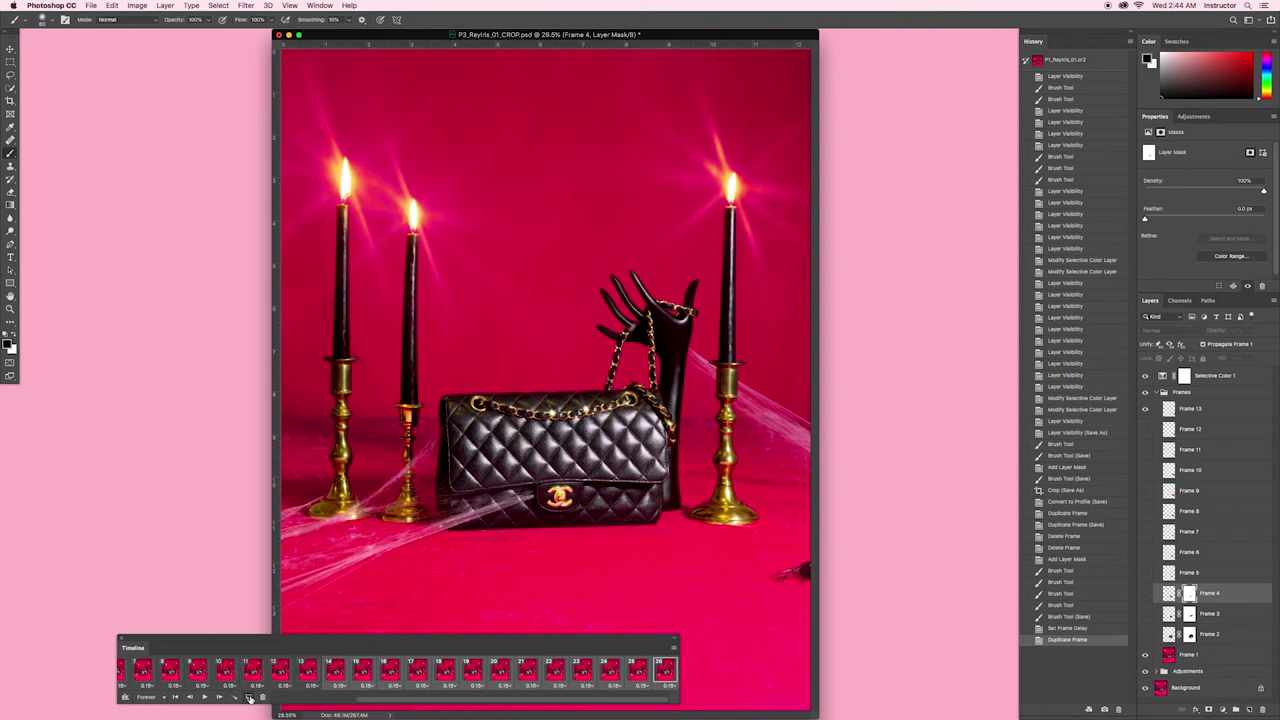
{"action": "left_click", "coordinate": [249, 697]}
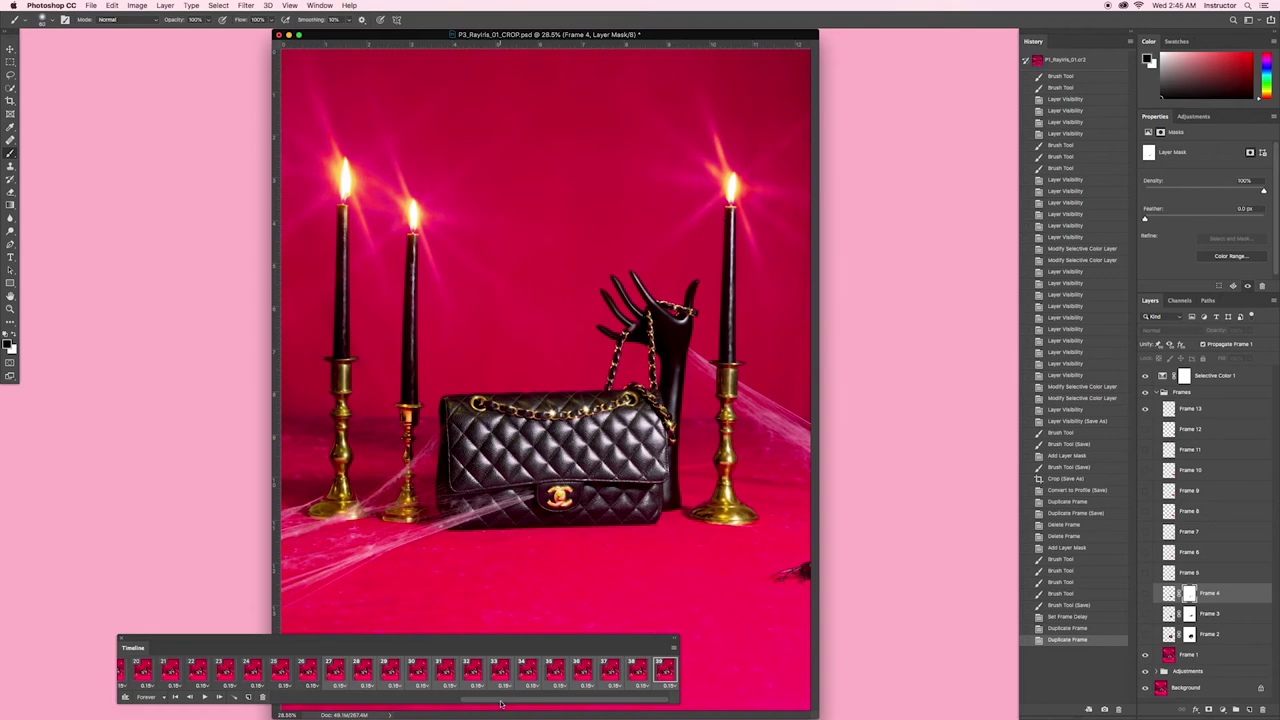
{"action": "left_click_drag", "start_coordinate": [501, 704], "coordinate": [305, 704]}
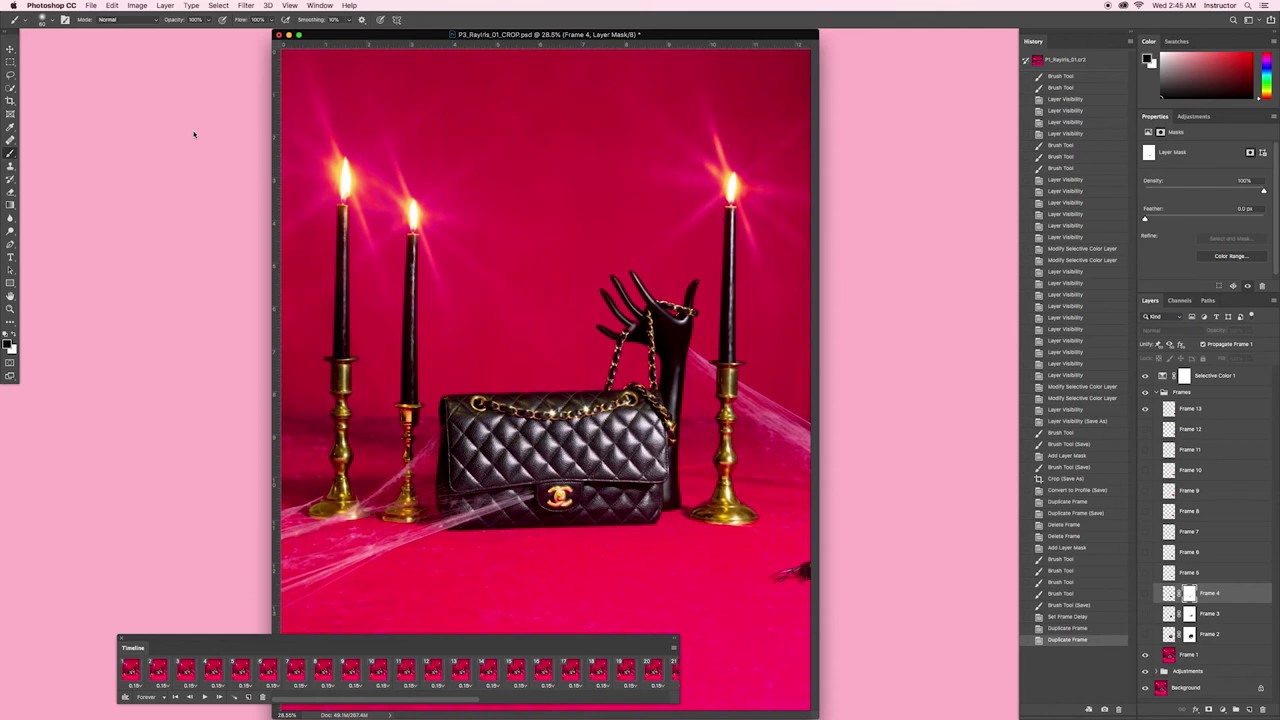
Step: Save, then resize the image to height 2304 px (1843 × 2304) and fit it on screen
{"action": "key", "text": "super+s"}
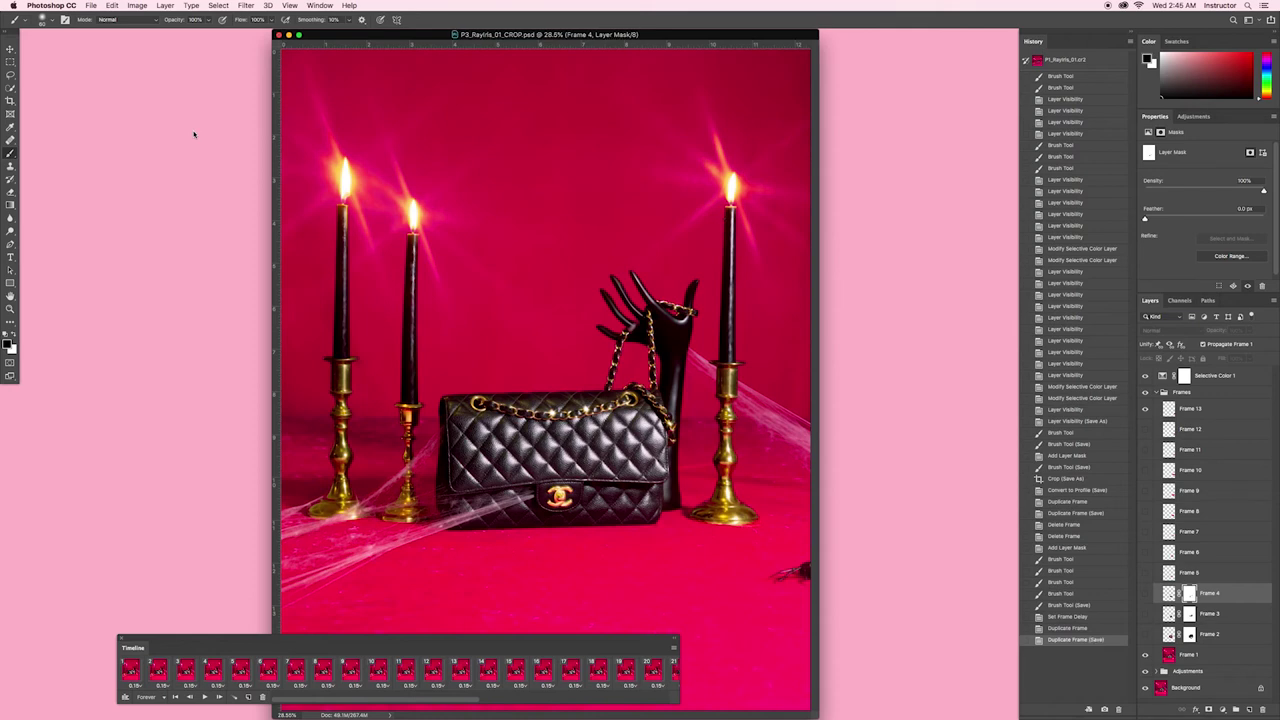
{"action": "key", "text": "super+alt+i"}
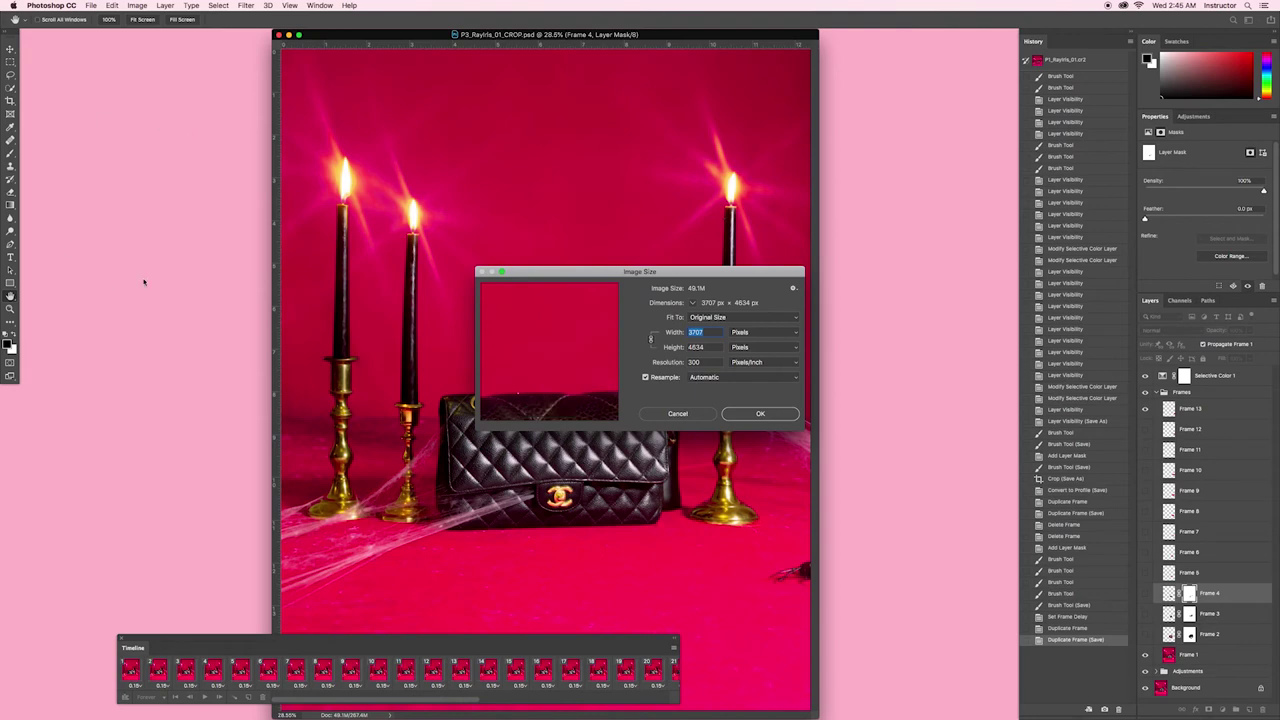
{"action": "key", "text": "Tab"}
{"action": "type", "text": "2304"}
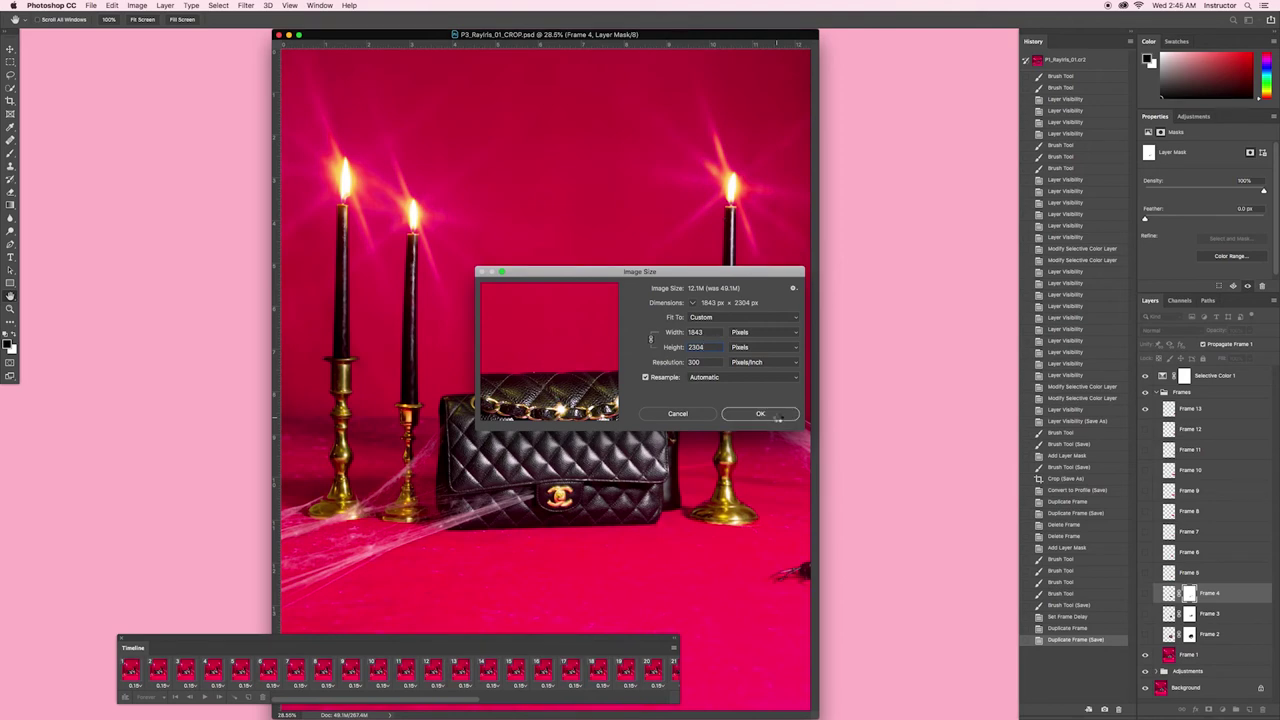
{"action": "left_click", "coordinate": [777, 420]}
{"action": "key", "text": "super+0"}
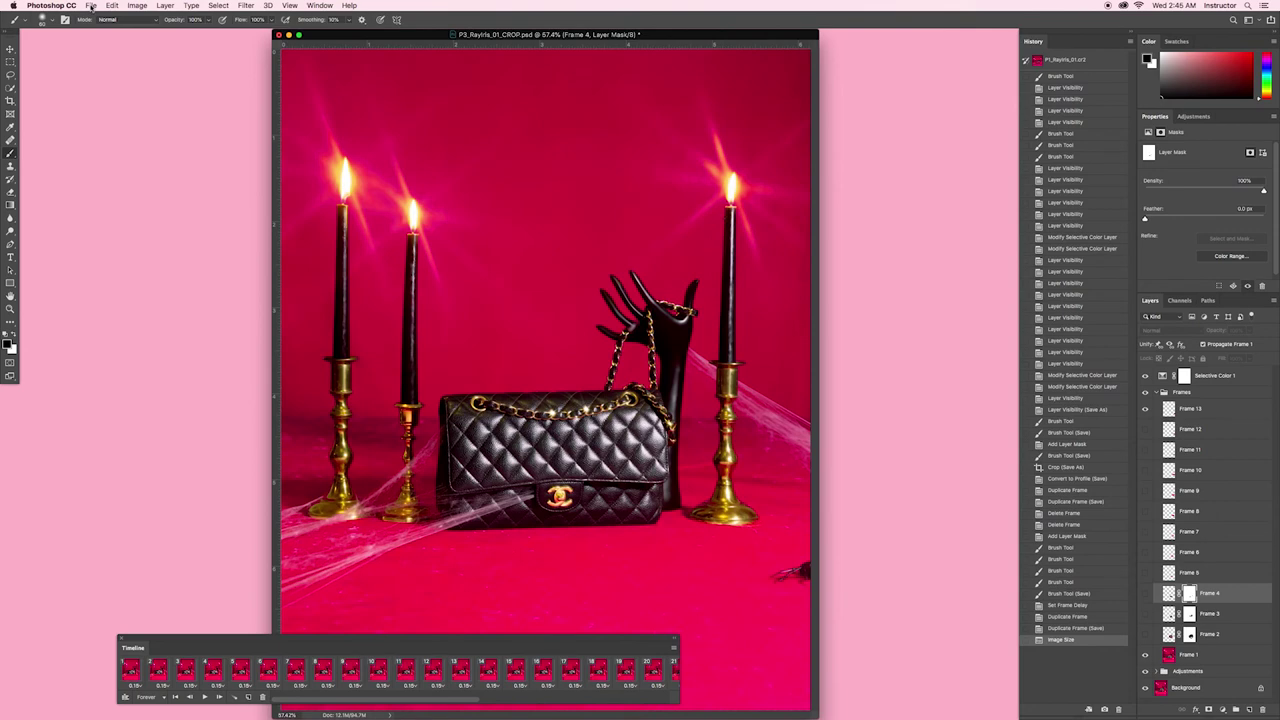
Step: Render the animation as P3_RayIris_01.mp4 without the _CROP suffix and preview the video
{"action": "left_click", "coordinate": [91, 6]}
{"action": "mouse_move", "coordinate": [121, 136]}
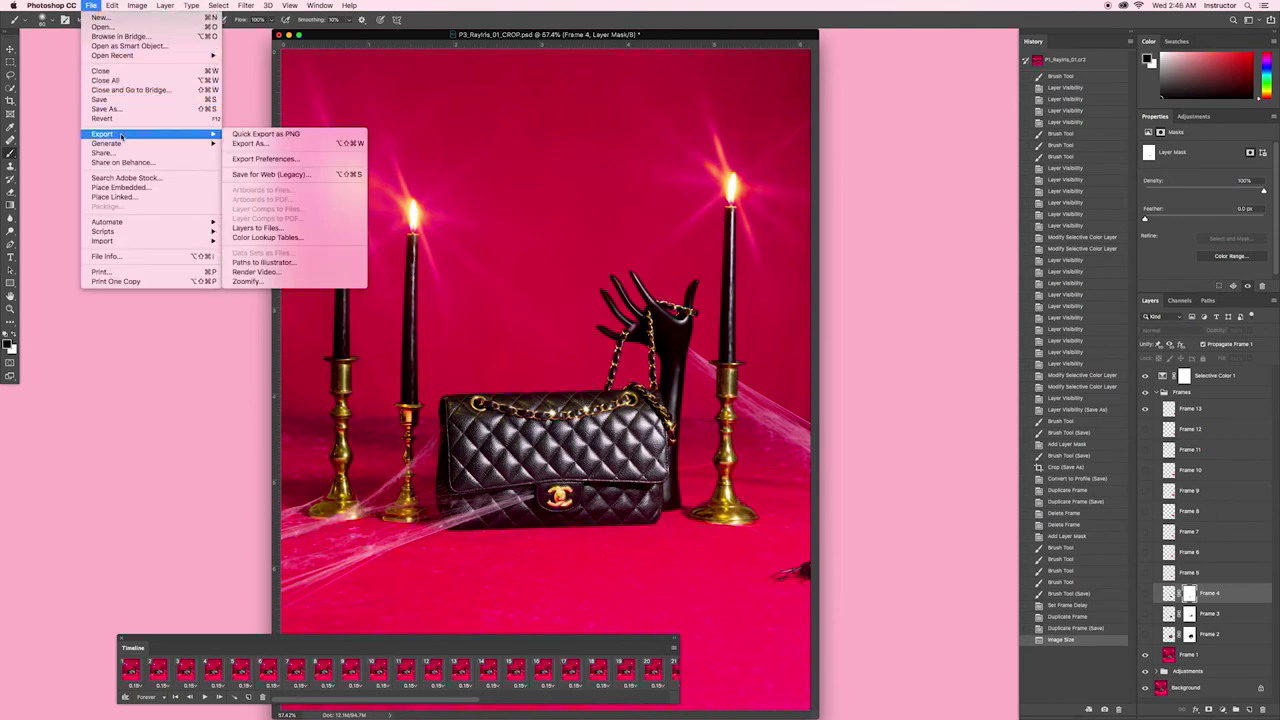
{"action": "left_click", "coordinate": [312, 273]}
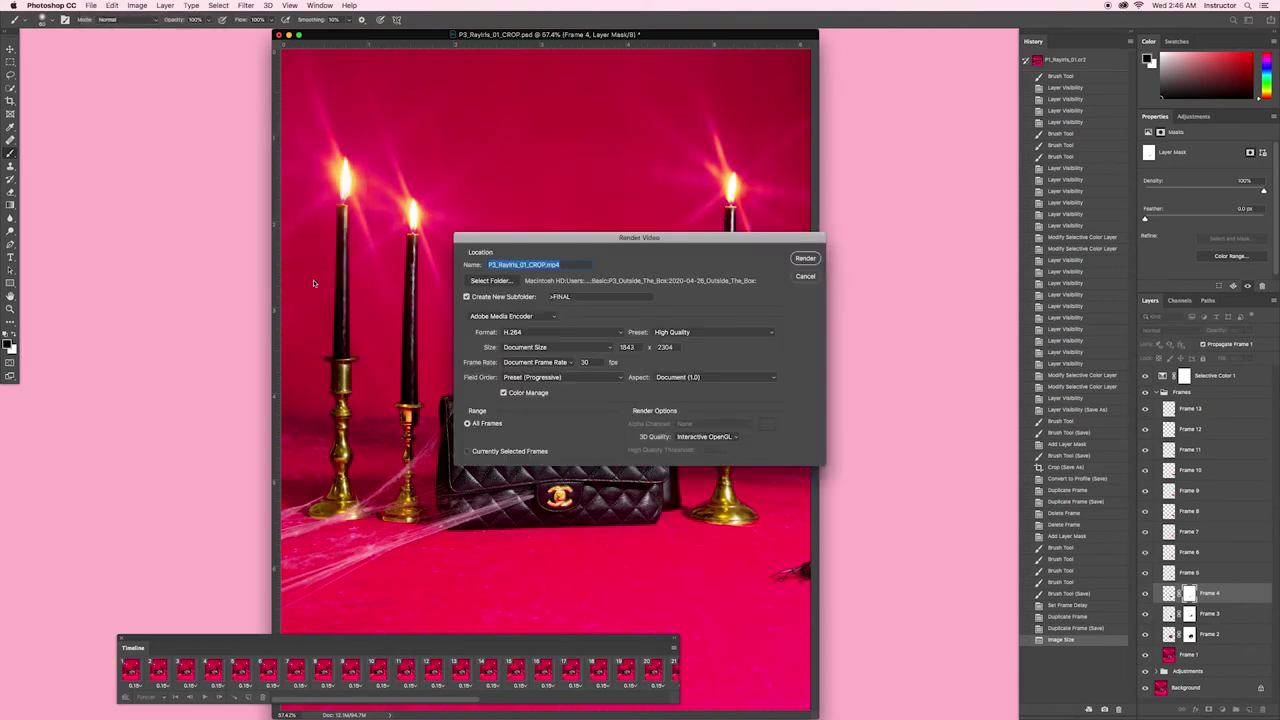
{"action": "left_click", "coordinate": [546, 265]}
{"action": "key", "text": "BackSpace"}
{"action": "key", "text": "BackSpace"}
{"action": "key", "text": "BackSpace"}
{"action": "key", "text": "BackSpace"}
{"action": "key", "text": "BackSpace"}
{"action": "left_click", "coordinate": [804, 258]}
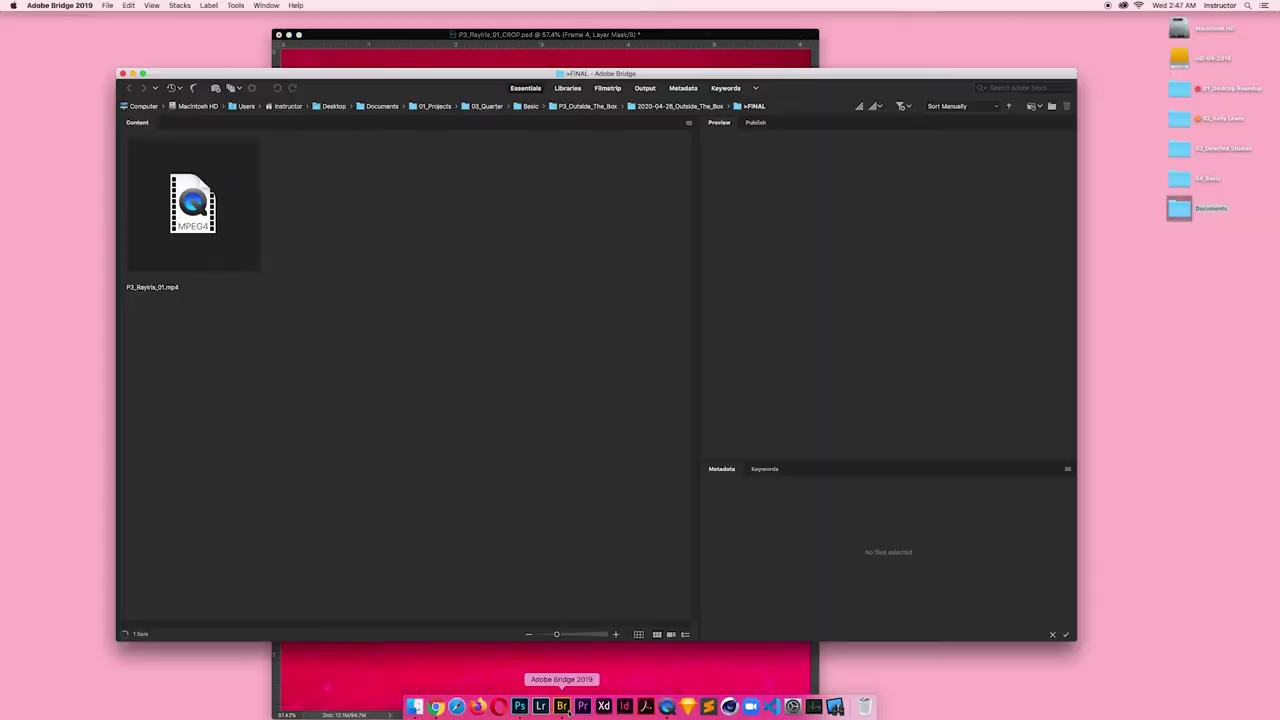
{"action": "double_click", "coordinate": [186, 206]}
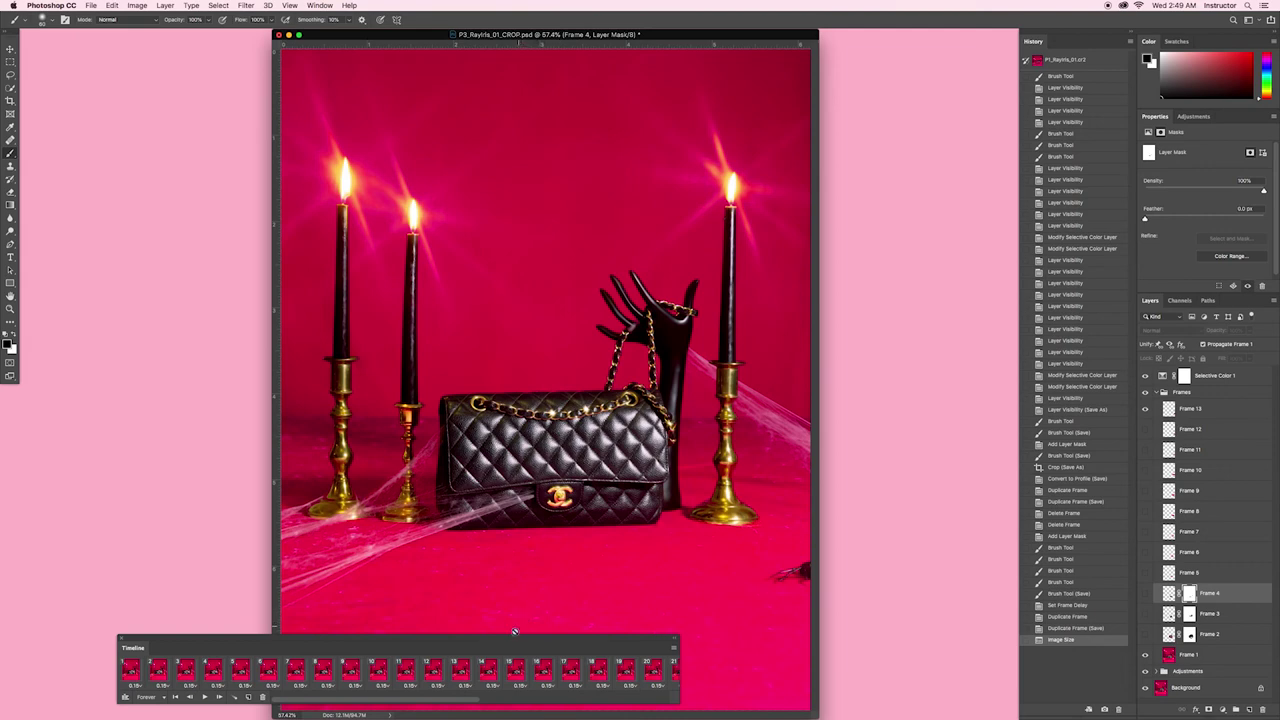
Step: Select frames 14–39 in the Timeline and delete them, confirming Yes
{"action": "left_click", "coordinate": [488, 672]}
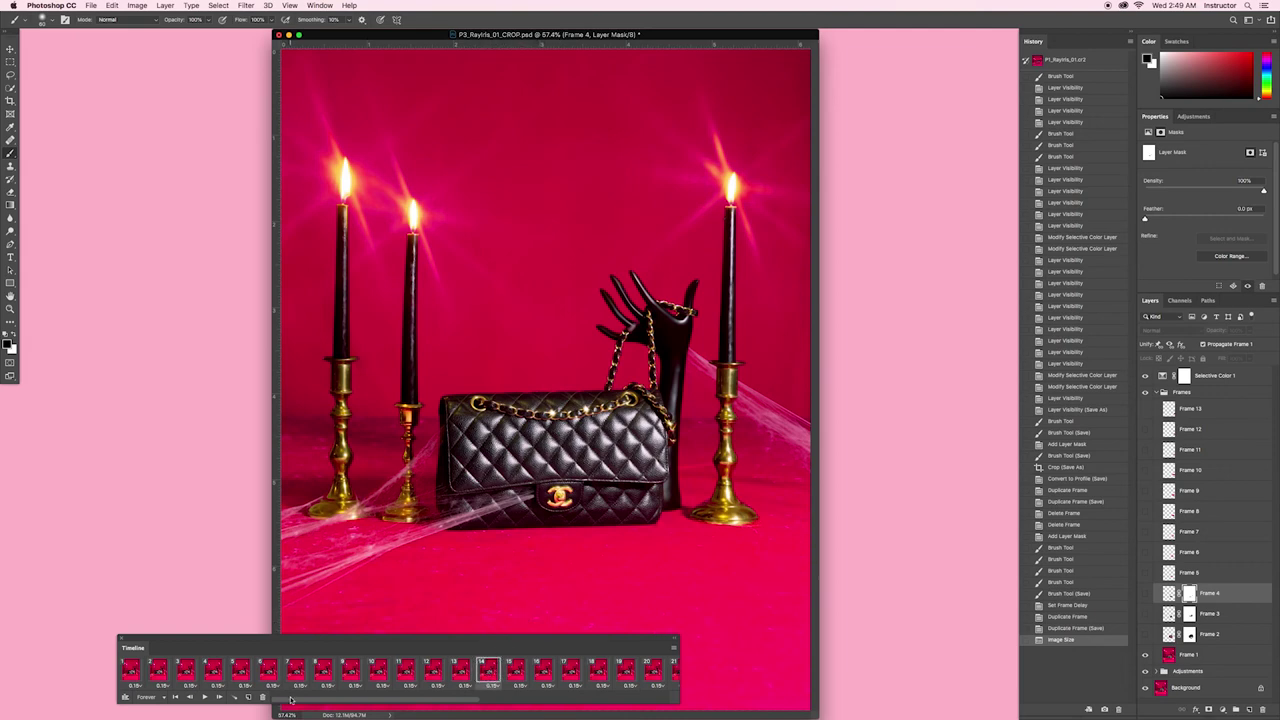
{"action": "left_click_drag", "start_coordinate": [290, 700], "coordinate": [488, 712]}
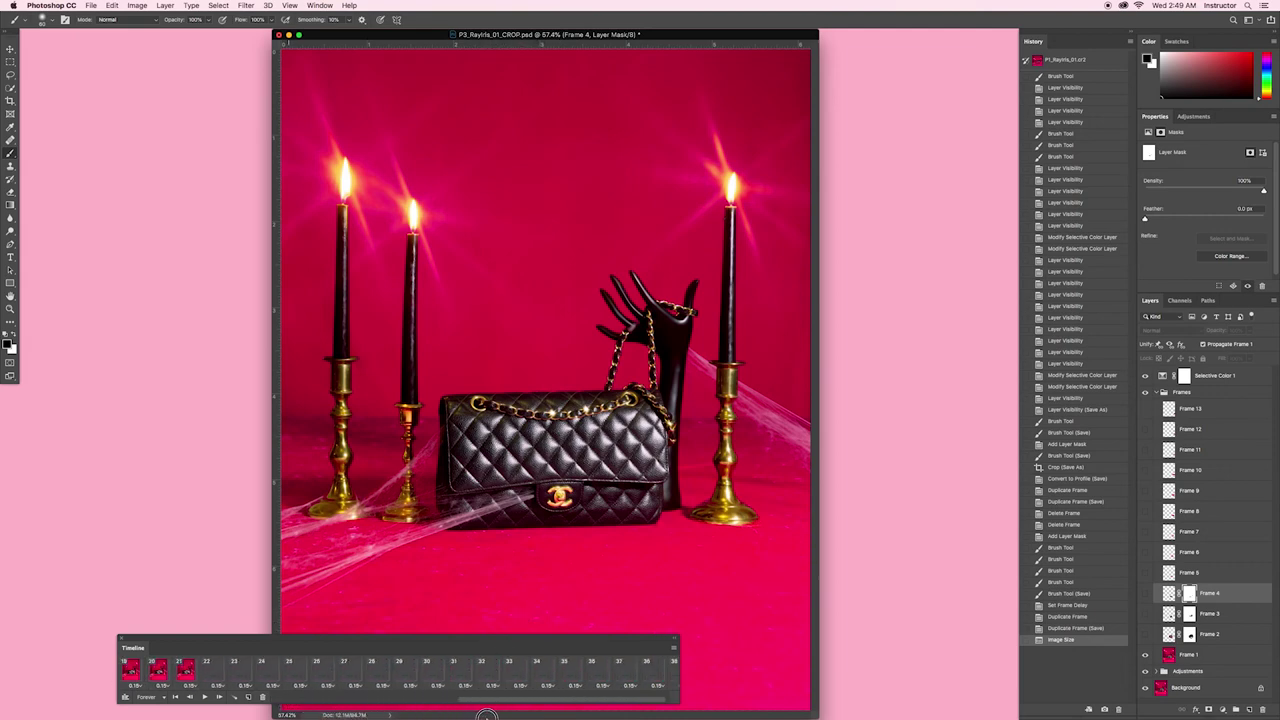
{"action": "left_click", "coordinate": [670, 678], "text": "shift"}
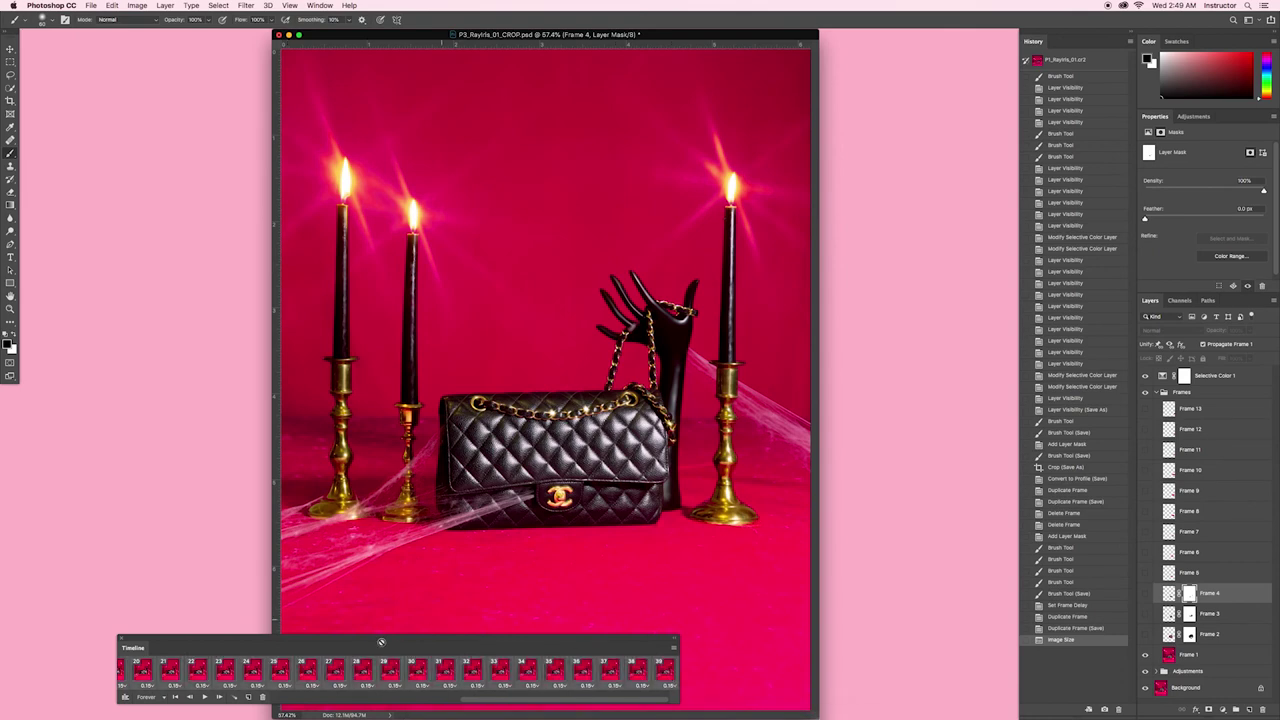
{"action": "left_click", "coordinate": [263, 697]}
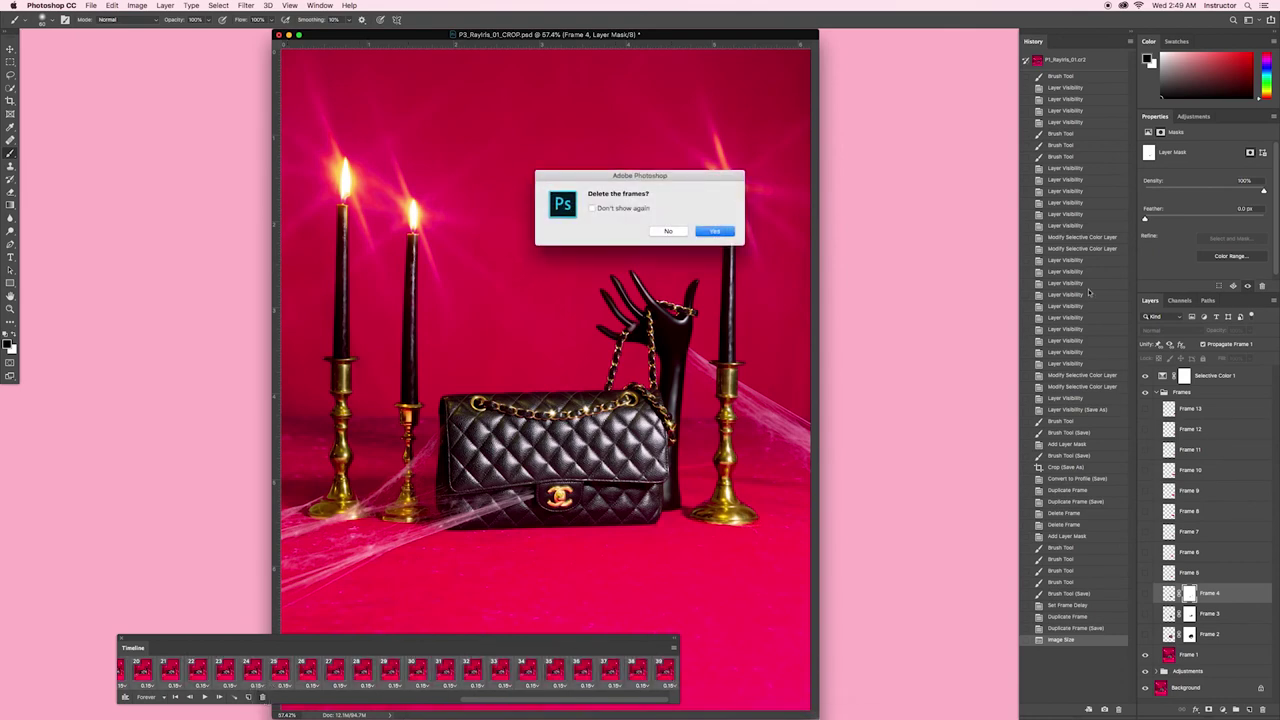
{"action": "left_click", "coordinate": [717, 231]}
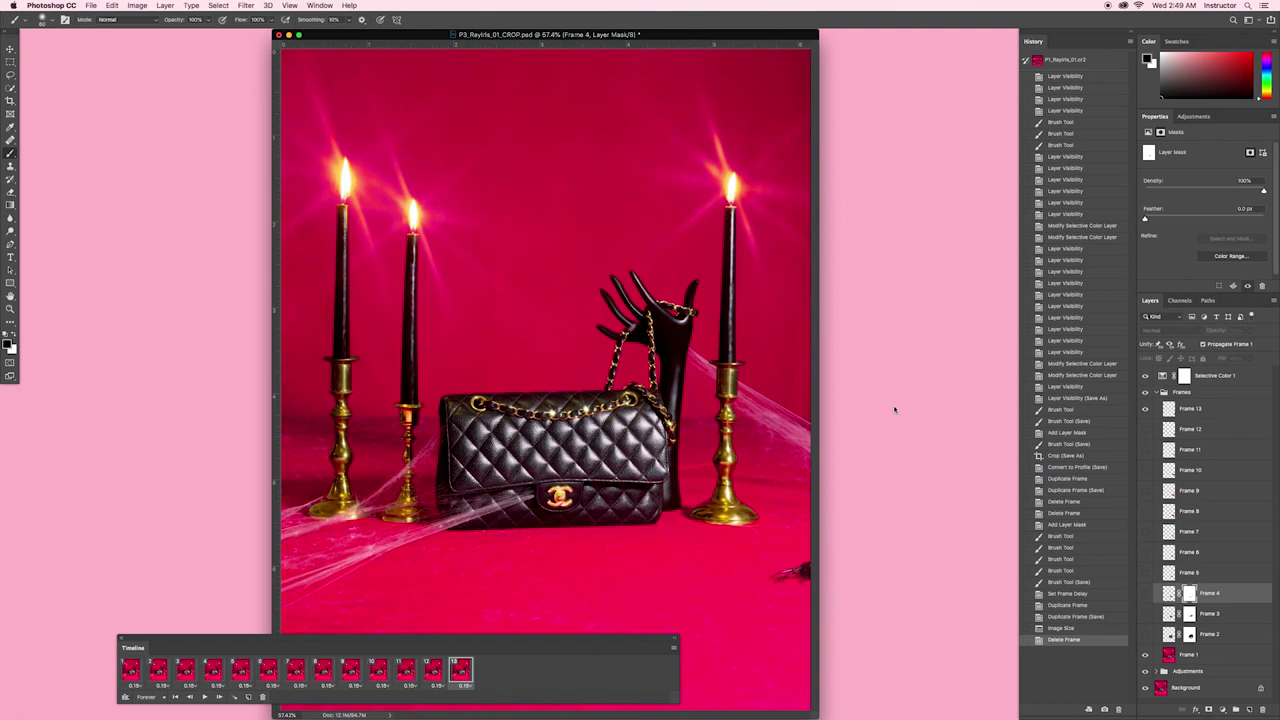
Step: In Image Size, enter resolution 72 pixels/inch and width 1200 px (1200 × 1500)
{"action": "key", "text": "super+alt+i"}
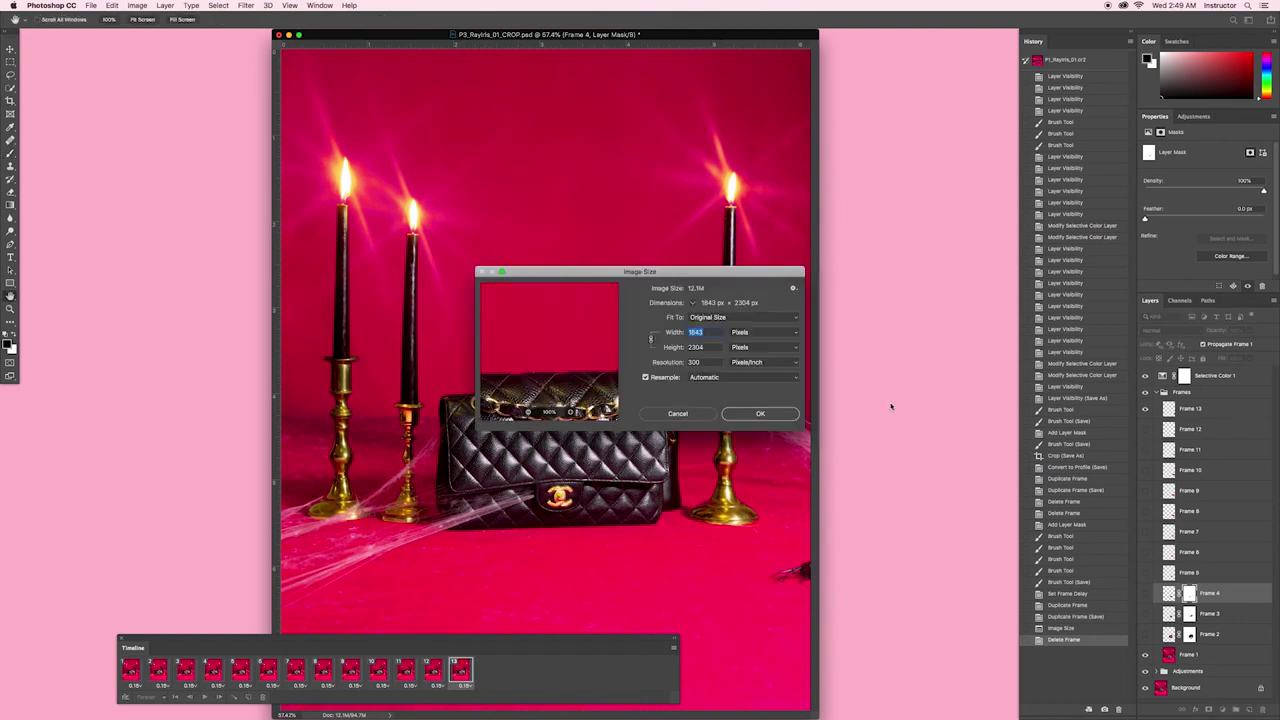
{"action": "left_click", "coordinate": [667, 362]}
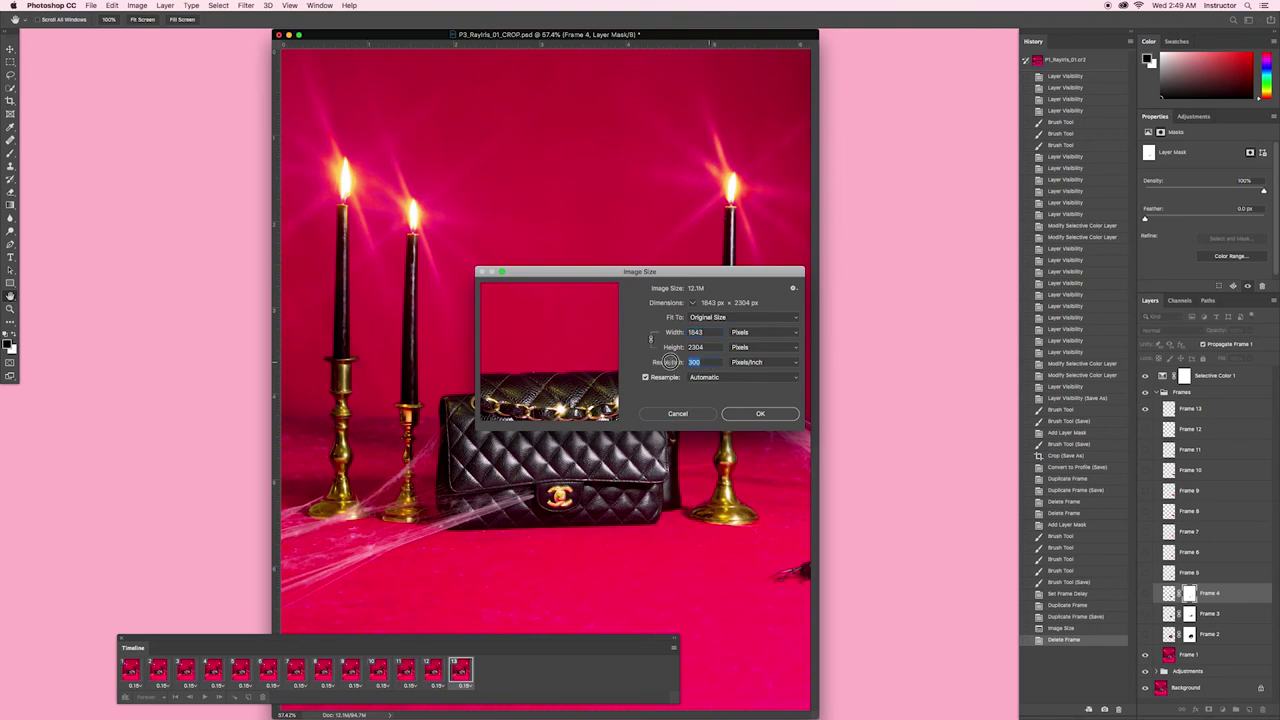
{"action": "type", "text": "72"}
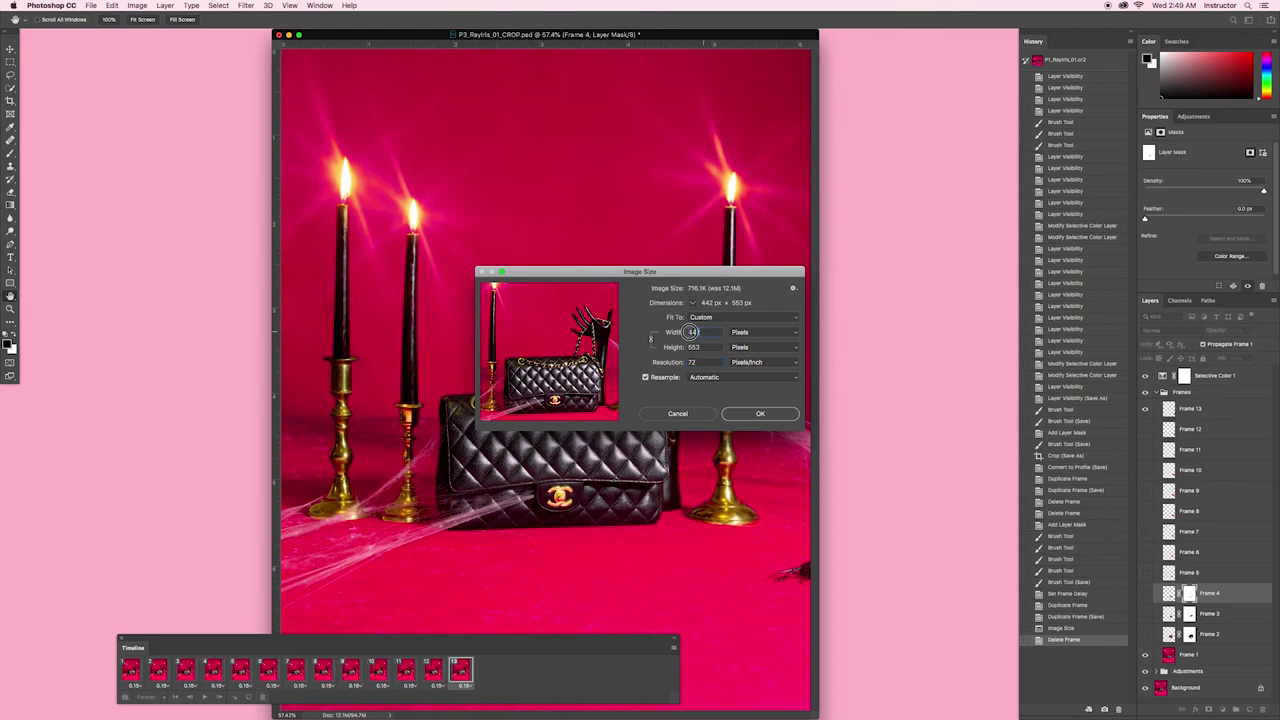
{"action": "left_click", "coordinate": [673, 332]}
{"action": "type", "text": "1200"}
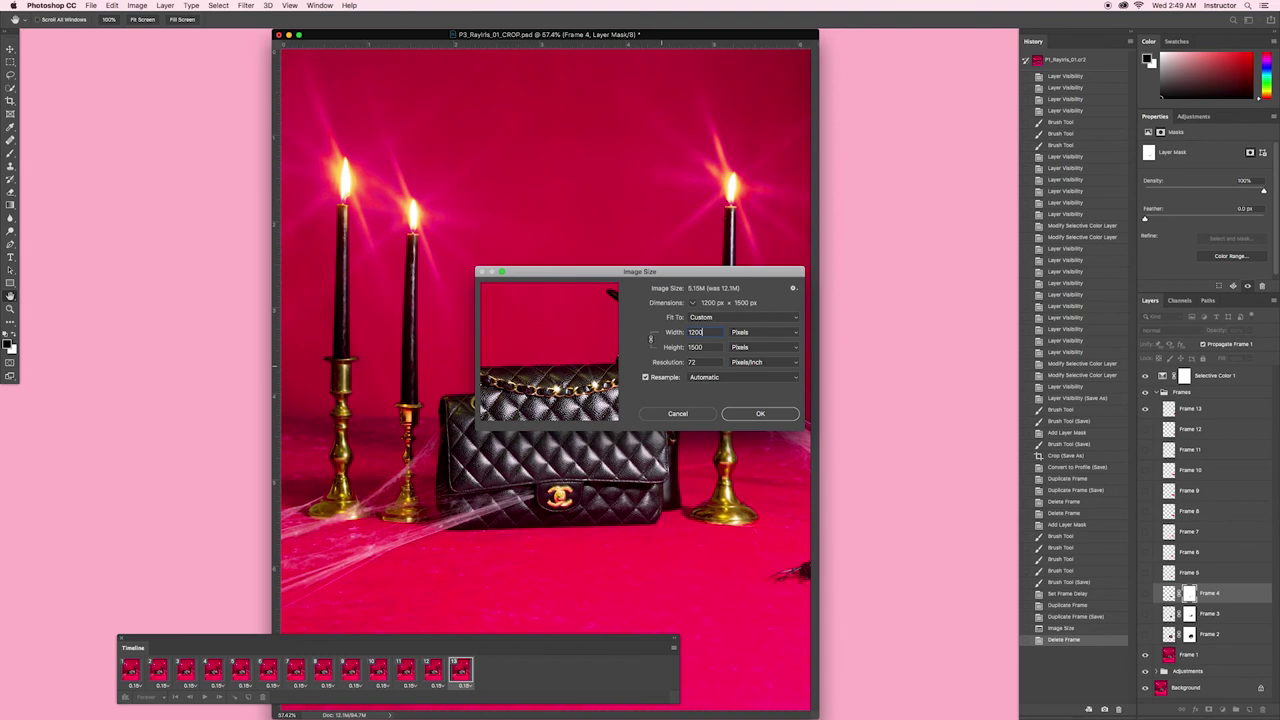
Step: Apply the 1200 × 1500 size, then save for web as a looping GIF, choosing a Desktop location
{"action": "left_click", "coordinate": [758, 414]}
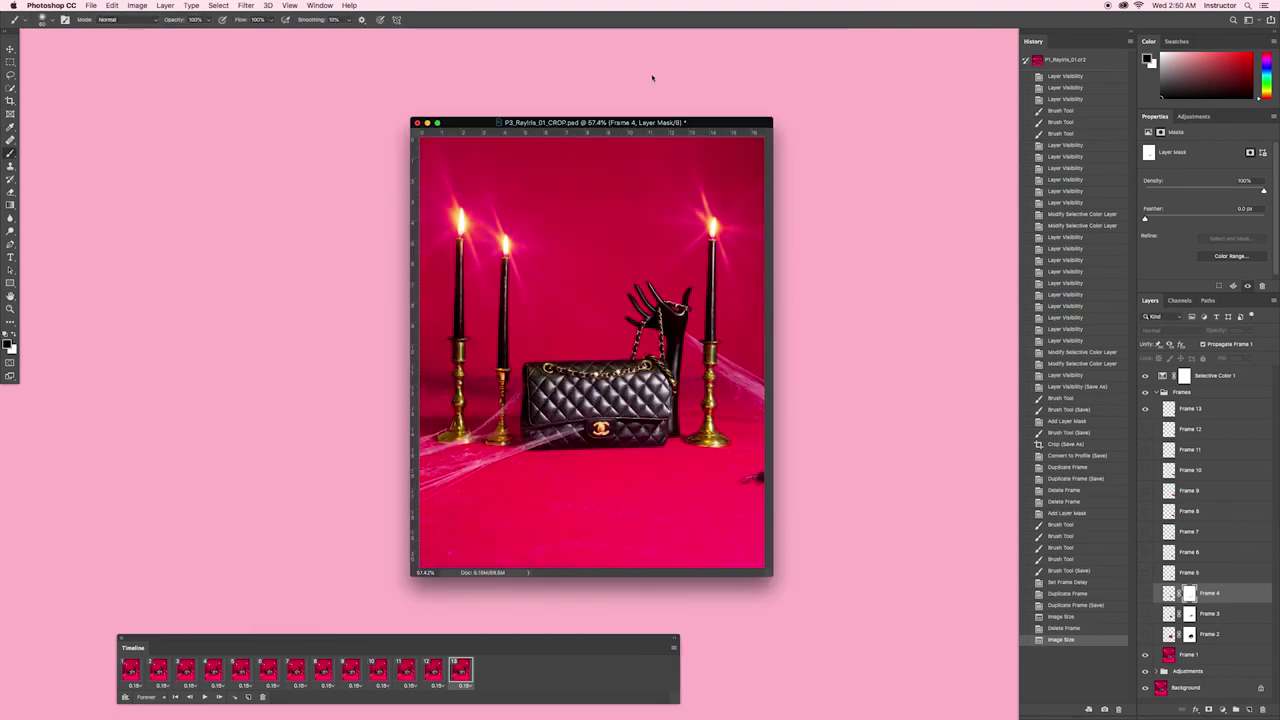
{"action": "left_click", "coordinate": [89, 6]}
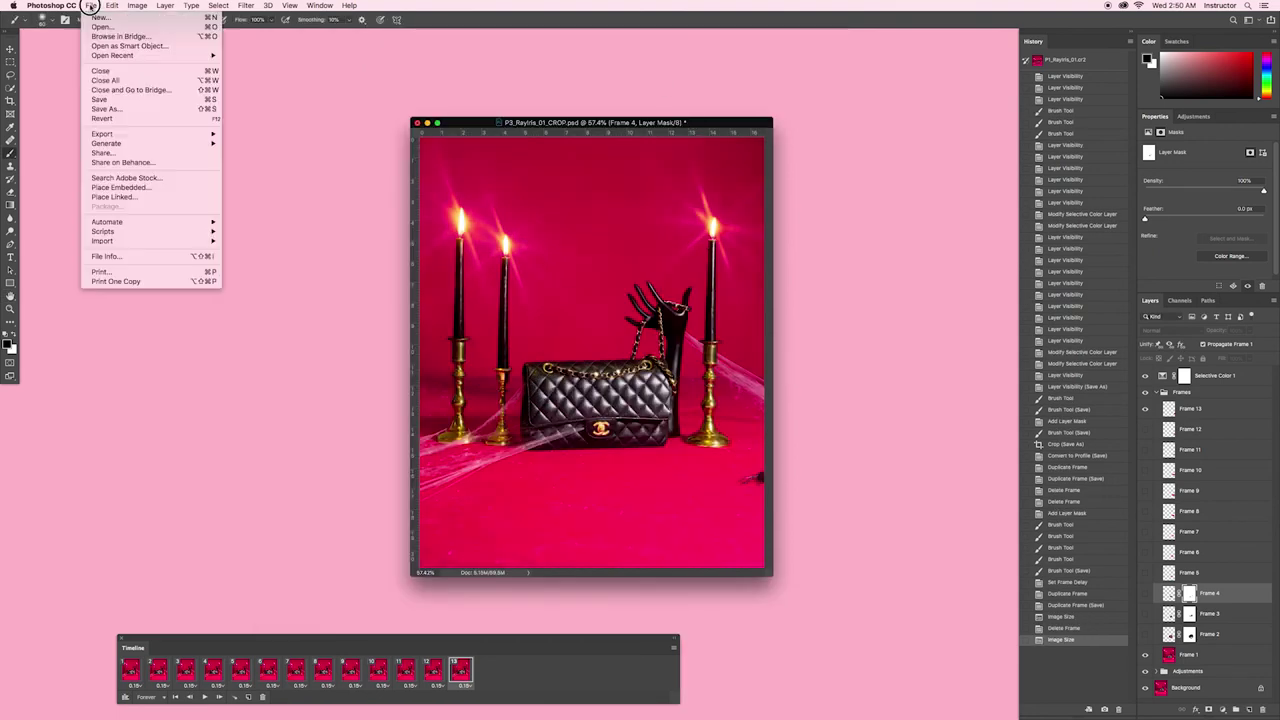
{"action": "mouse_move", "coordinate": [140, 133]}
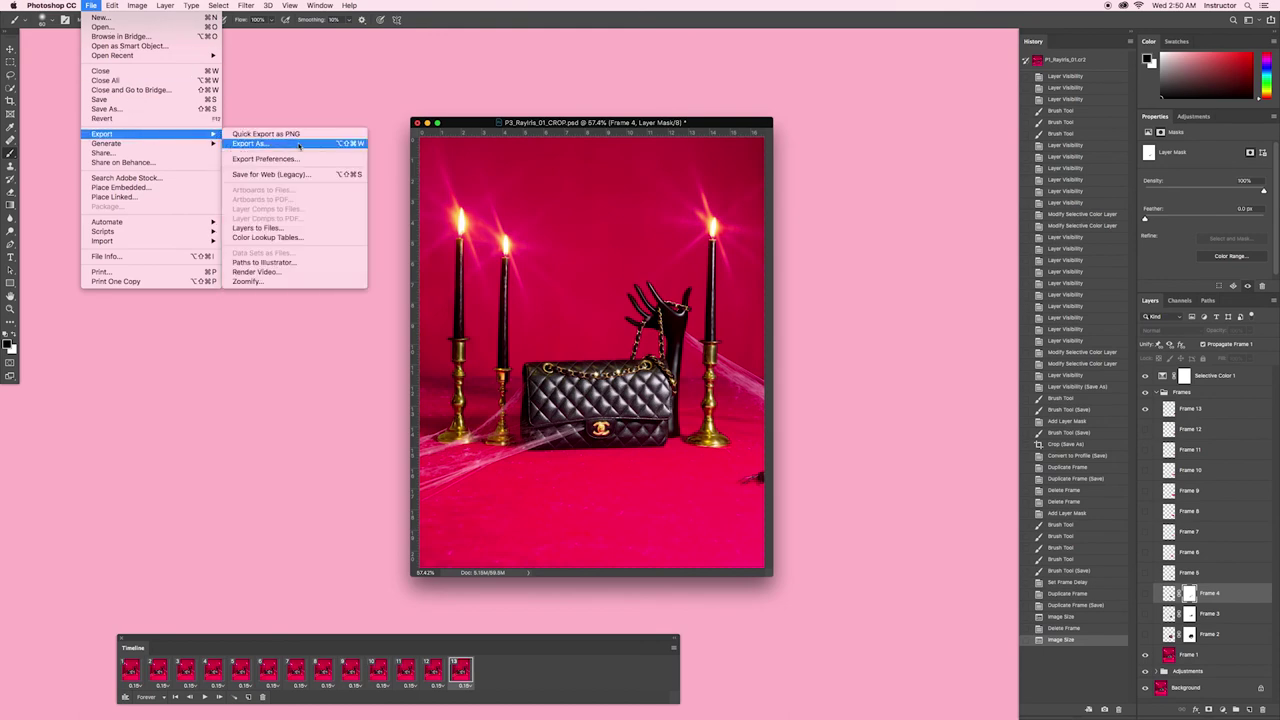
{"action": "left_click", "coordinate": [315, 174]}
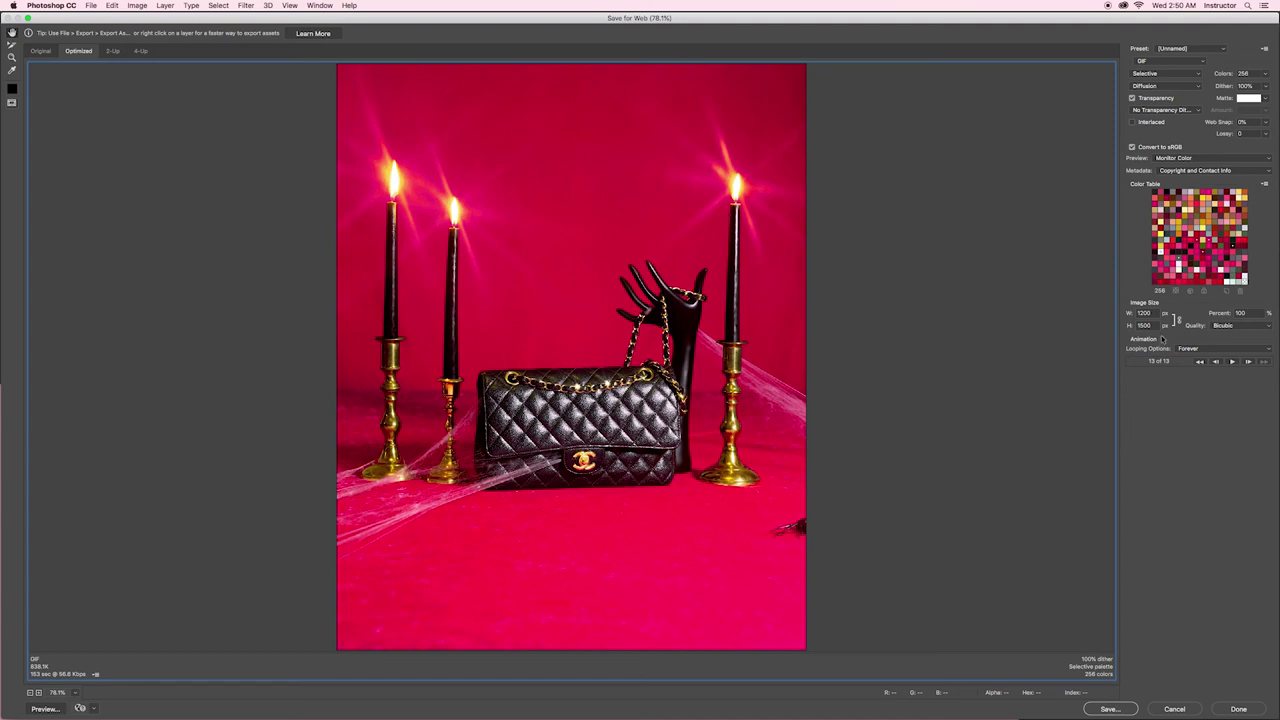
{"action": "key", "text": "Return"}
{"action": "left_click", "coordinate": [67, 147]}
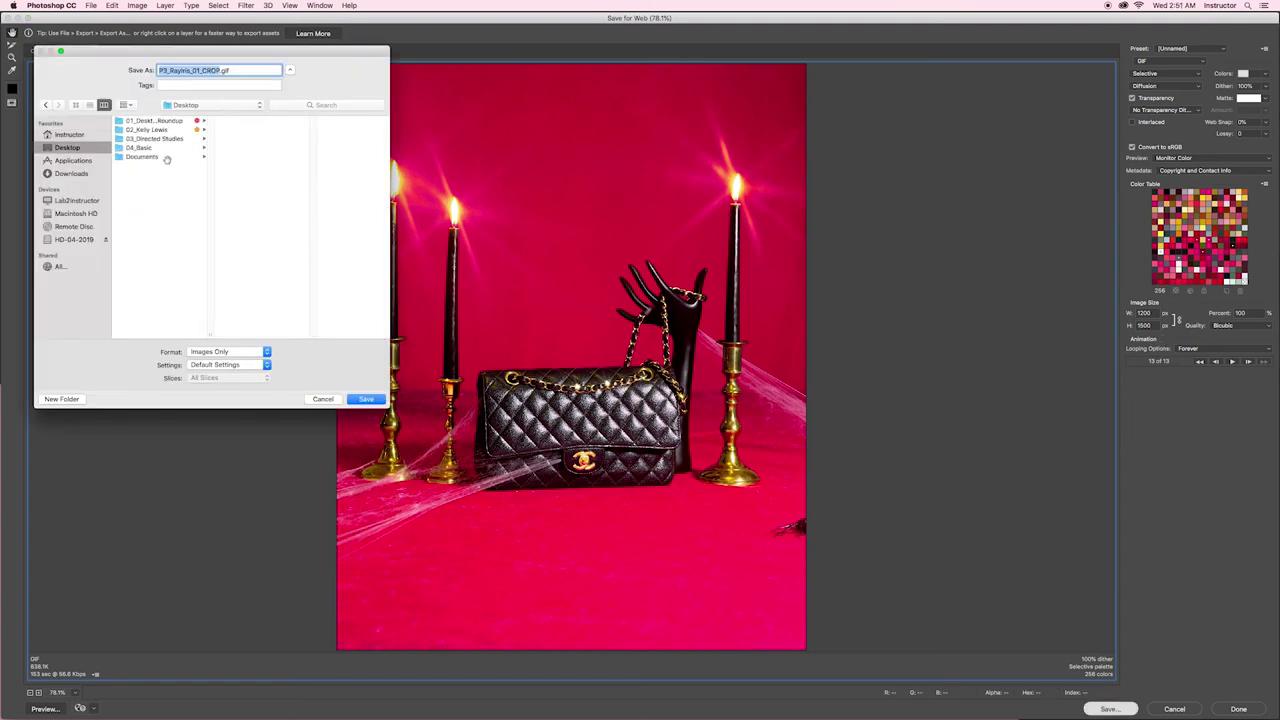